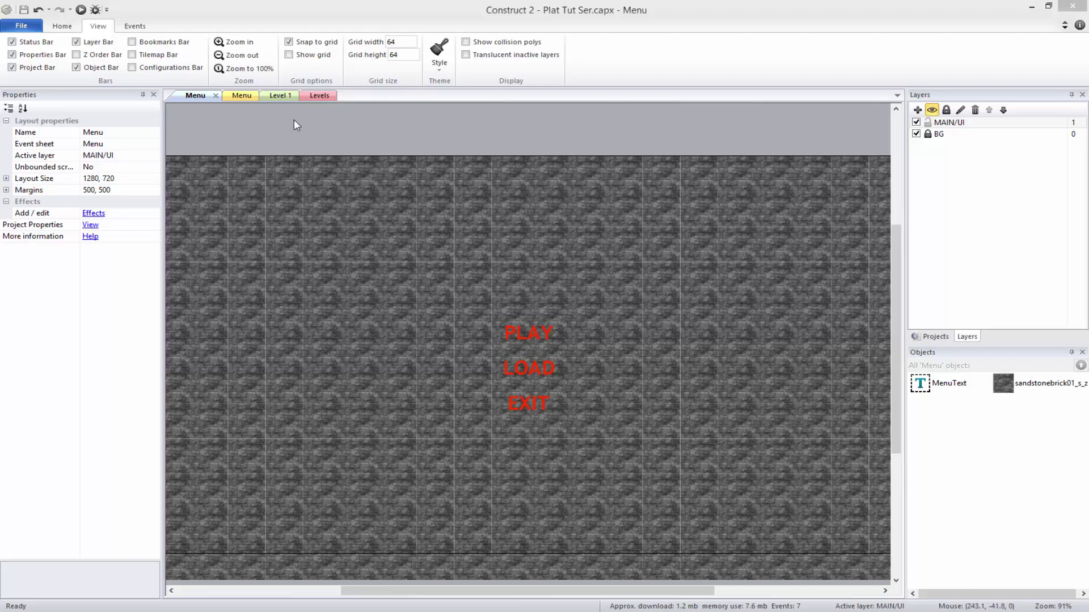
Step: Open the Level 1 layout and insert a Sprite object near the layout's lower-left corner
left_click(280, 95)
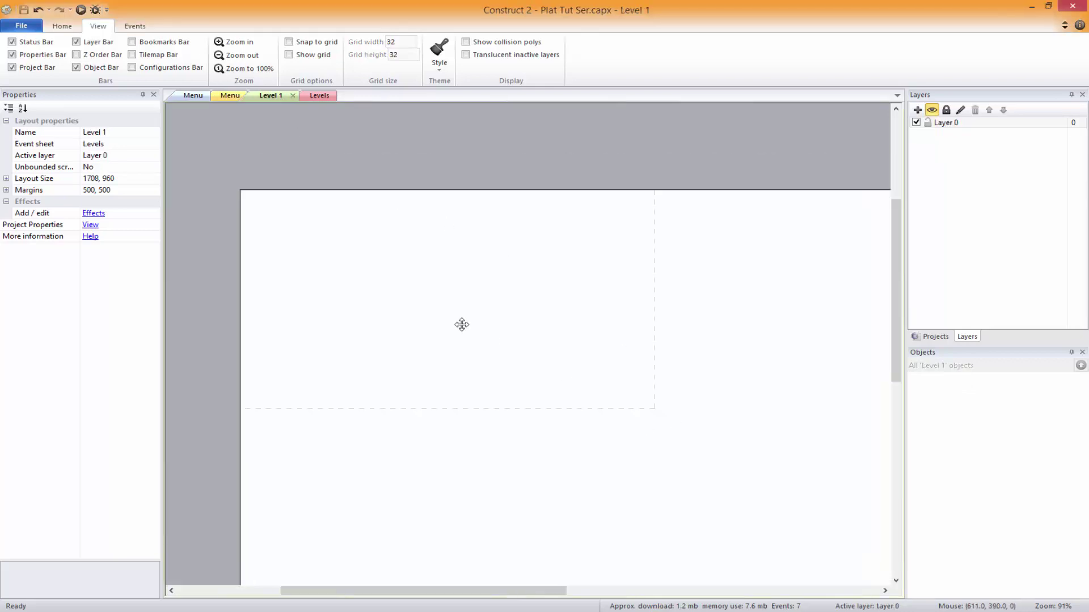
scroll(614, 427, "down", 4, "ctrl")
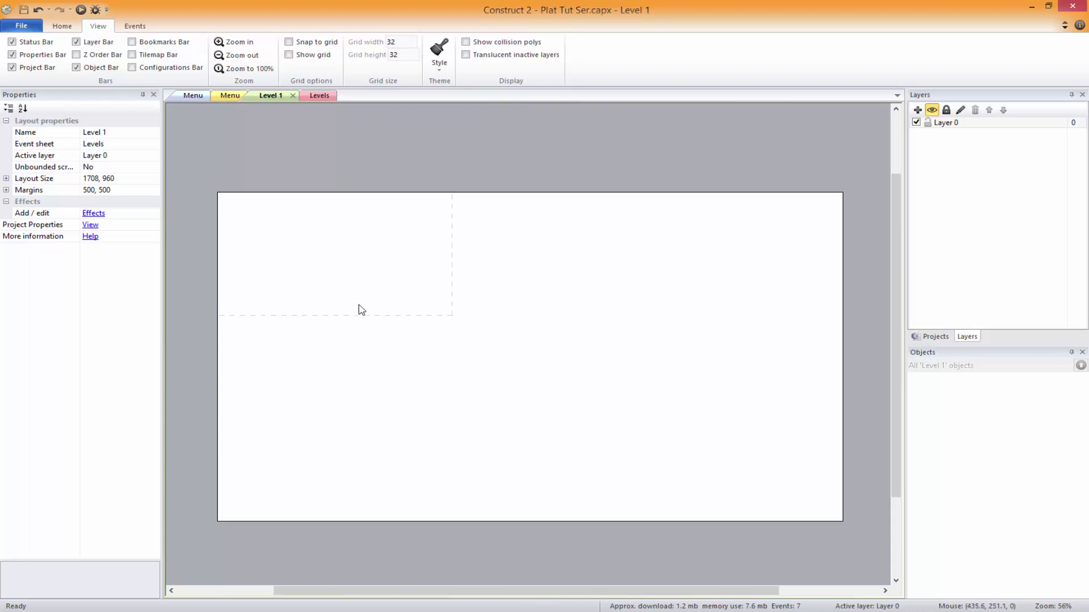
left_click_drag(200, 180, 468, 330)
scroll(510, 382, "up", 4, "ctrl")
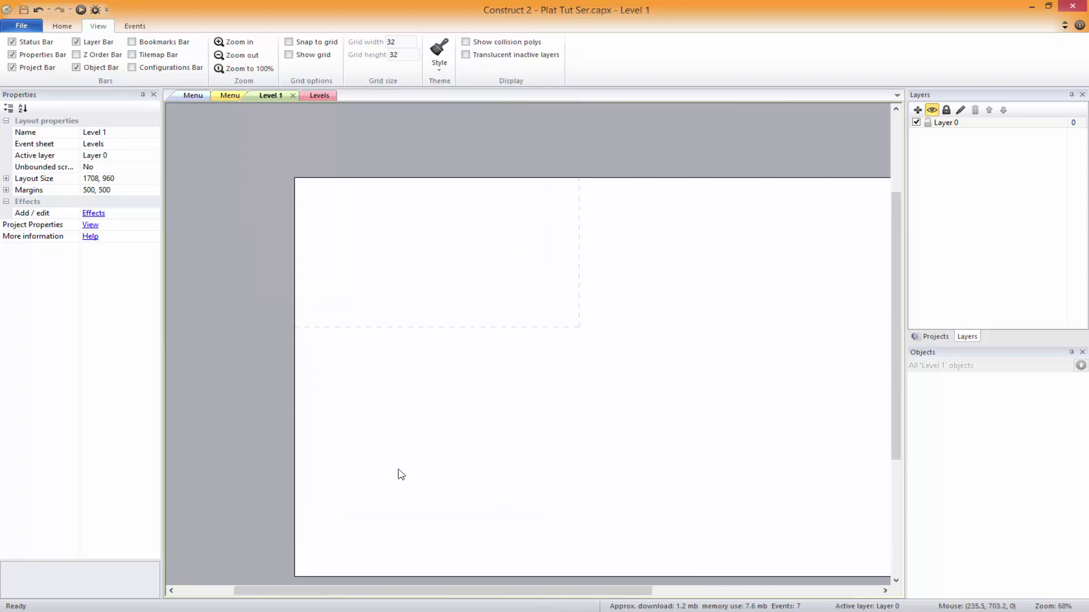
middle_click_drag(401, 475, 435, 315)
double_click(429, 329)
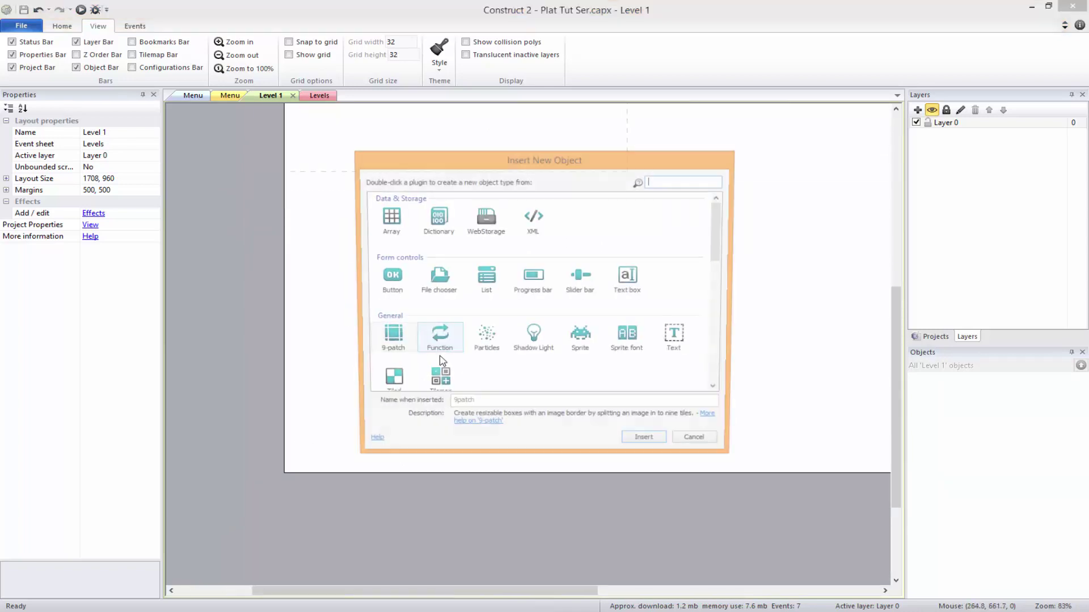
double_click(582, 338)
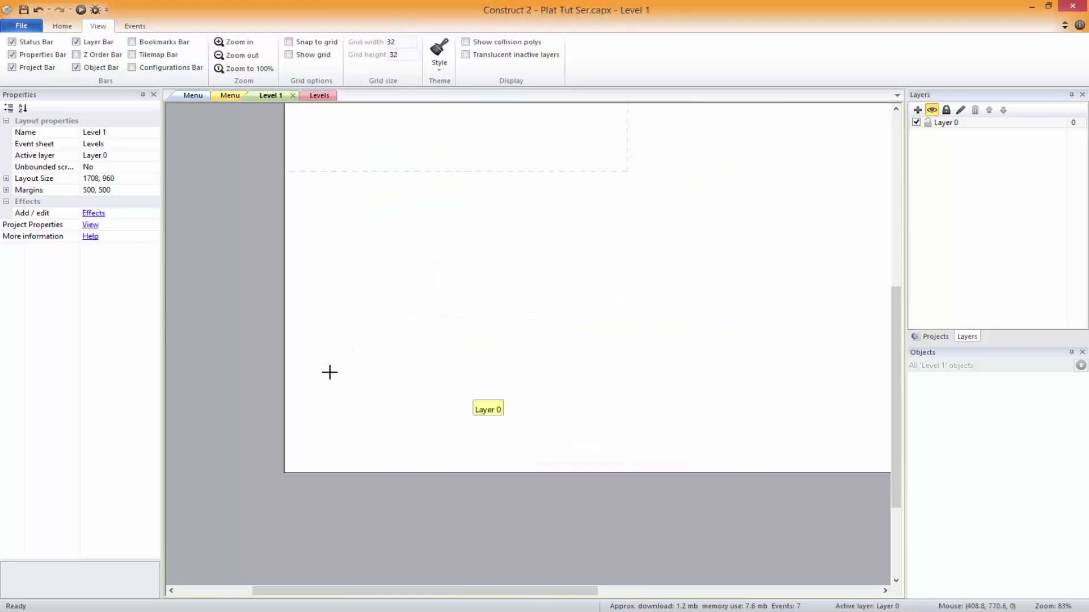
left_click(328, 371)
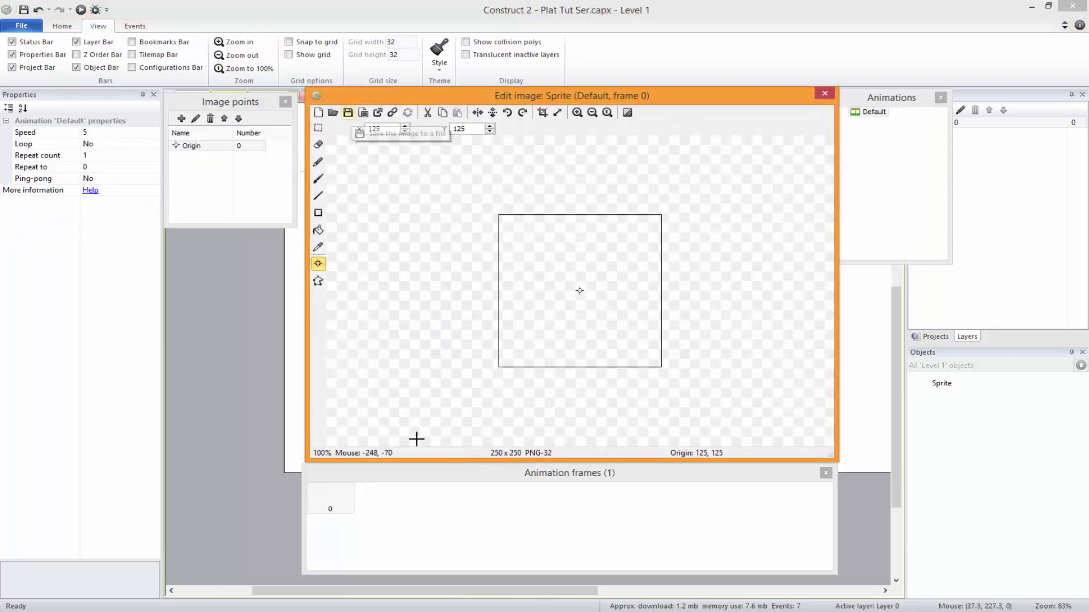
Step: Choose $Player spritesheet.png from the Multiple Doors\Res\Player folder to import as a sprite strip into the default animation
left_click(331, 498)
key("Delete")
right_click(436, 511)
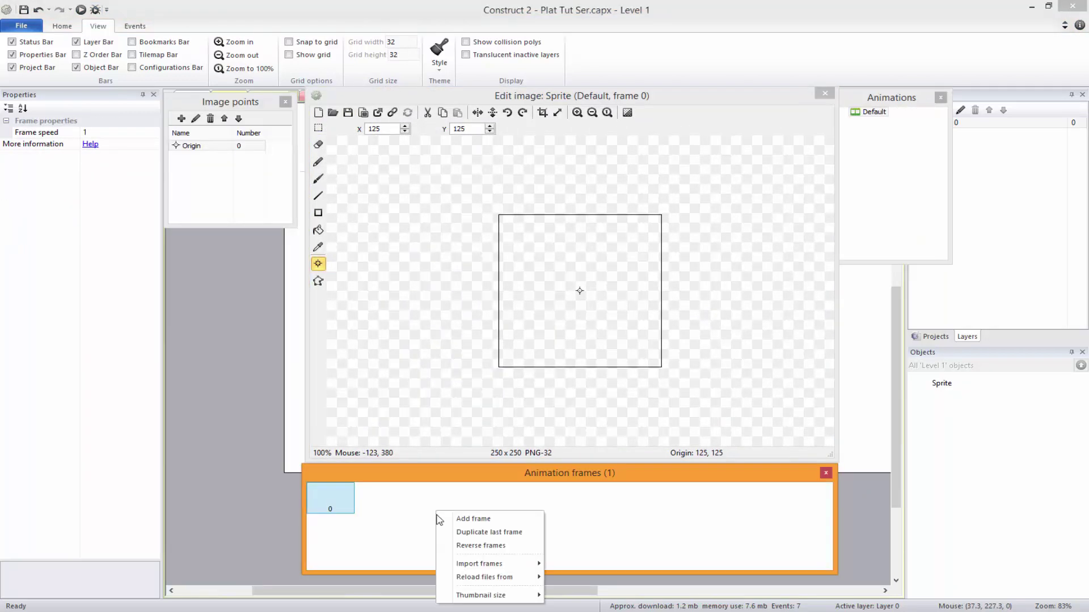
mouse_move(489, 565)
left_click(581, 565)
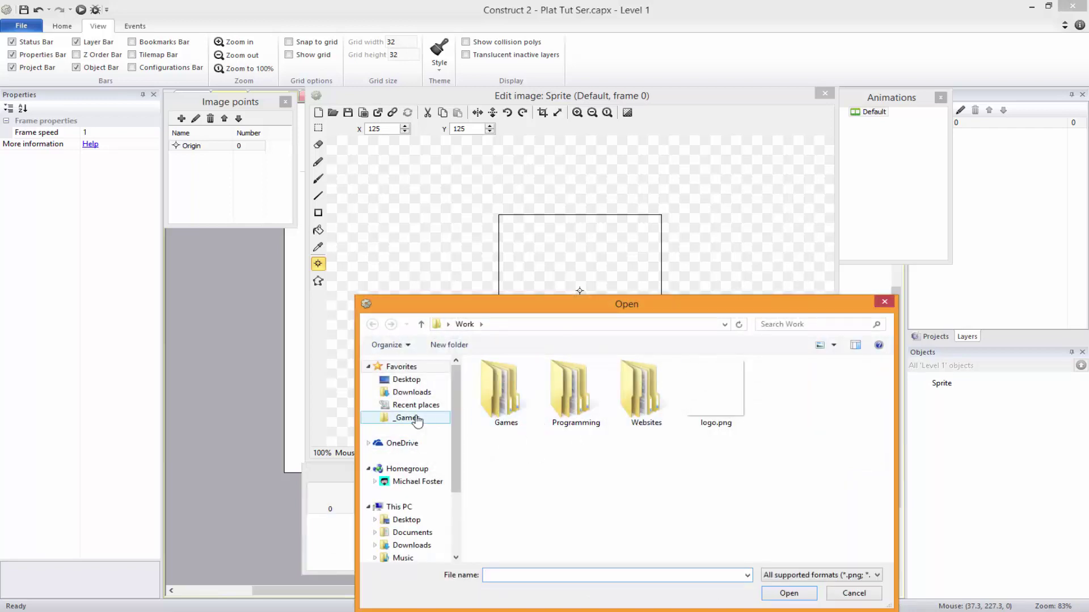
left_click(410, 418)
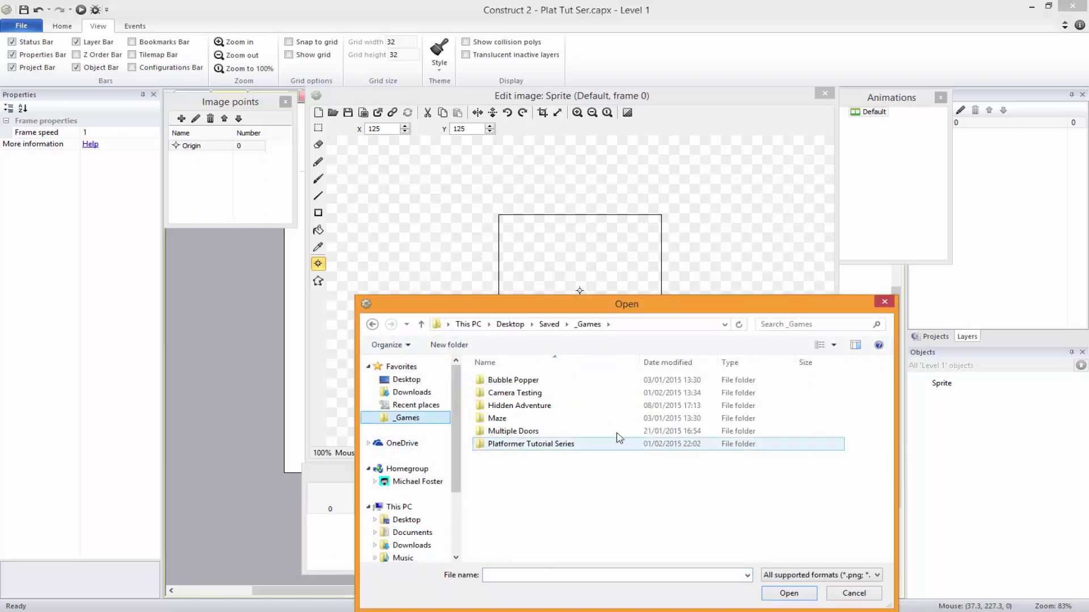
double_click(520, 431)
double_click(518, 419)
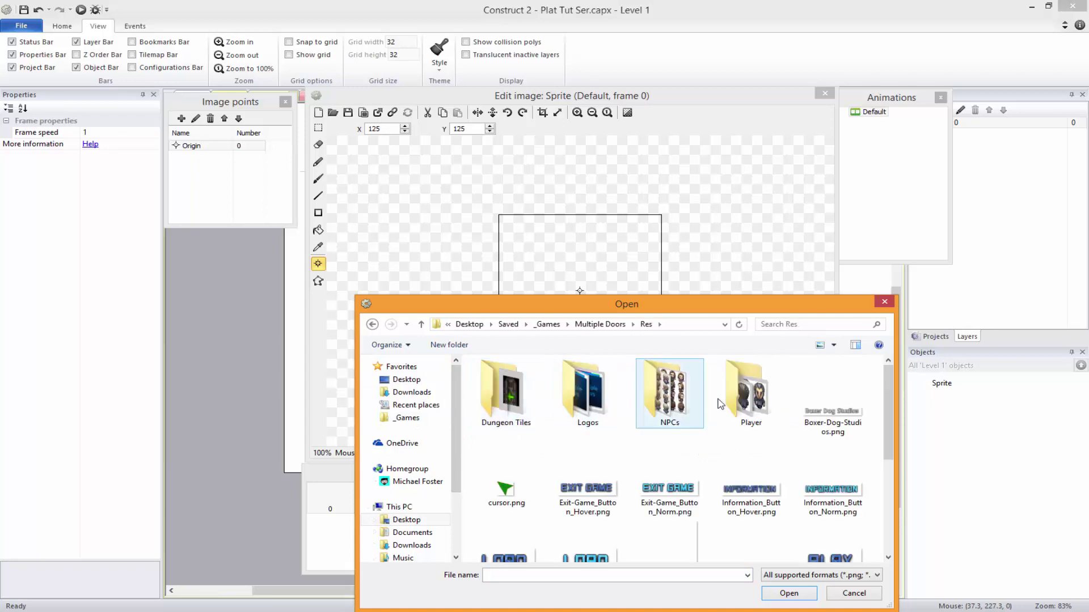
double_click(748, 394)
double_click(508, 385)
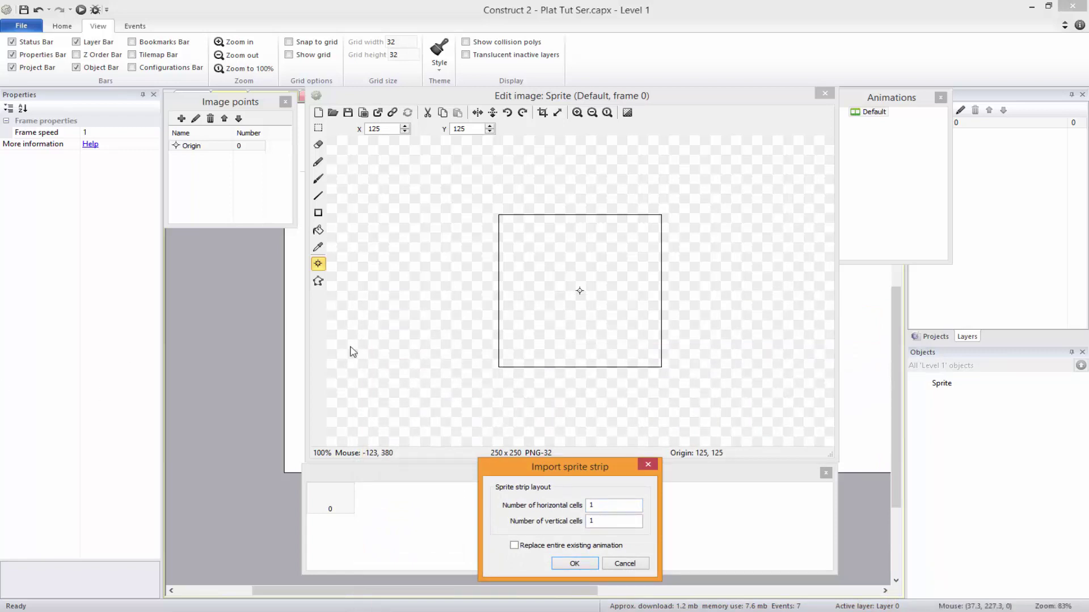
Step: Import the strip with 3 horizontal and 4 vertical cells, and delete the blank first frame
mouse_move(434, 570)
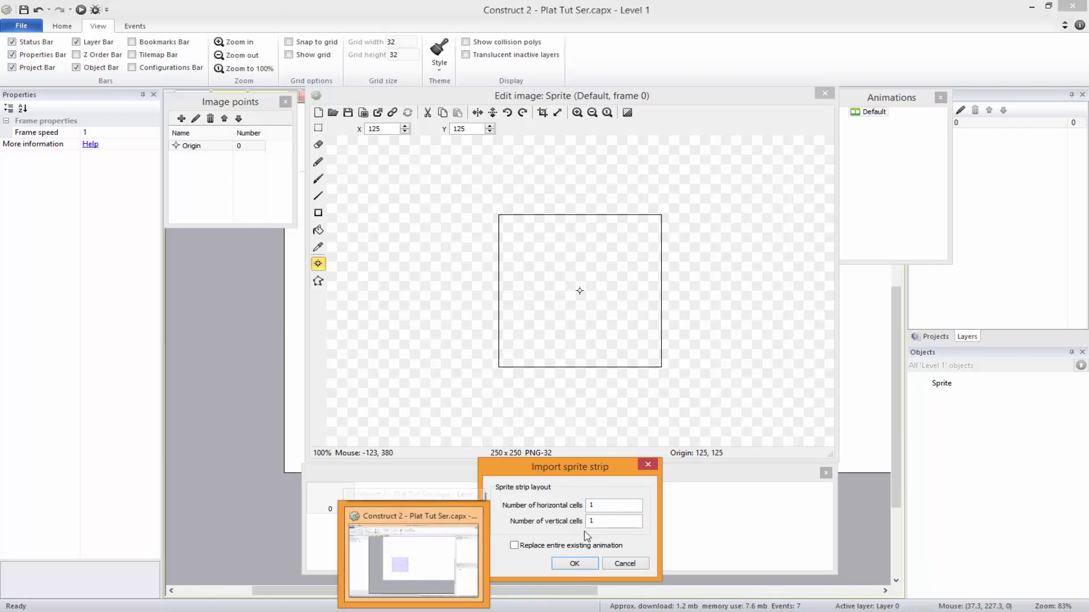
double_click(607, 507)
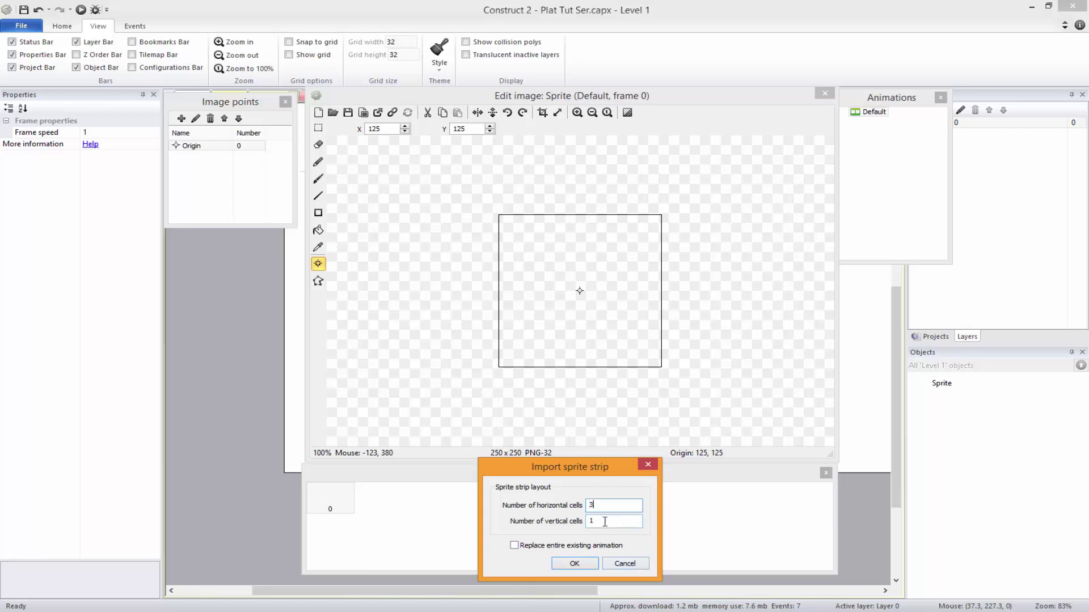
left_click(574, 564)
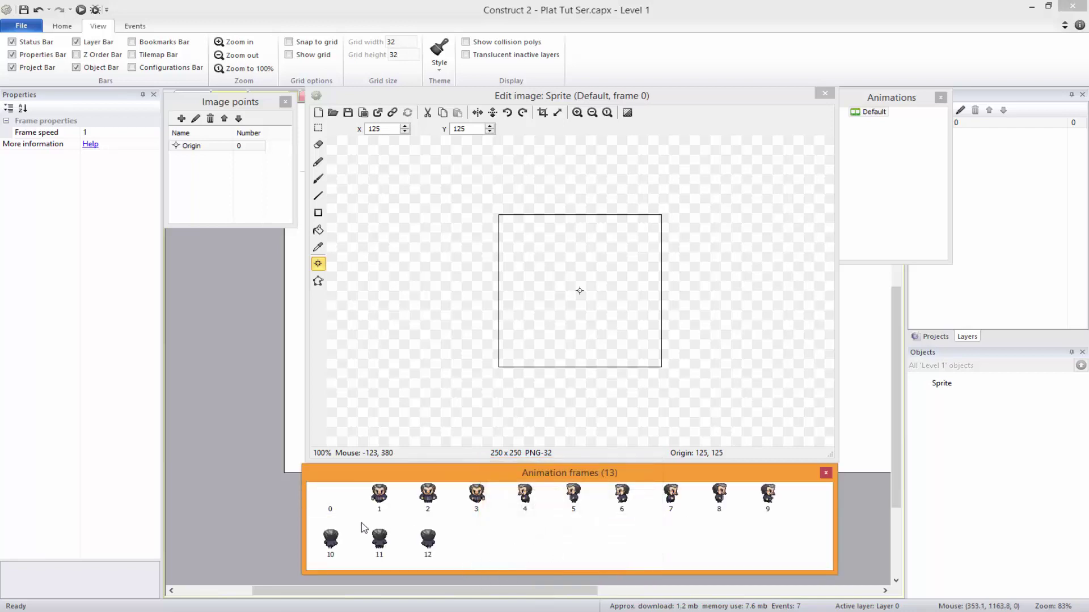
key("Delete")
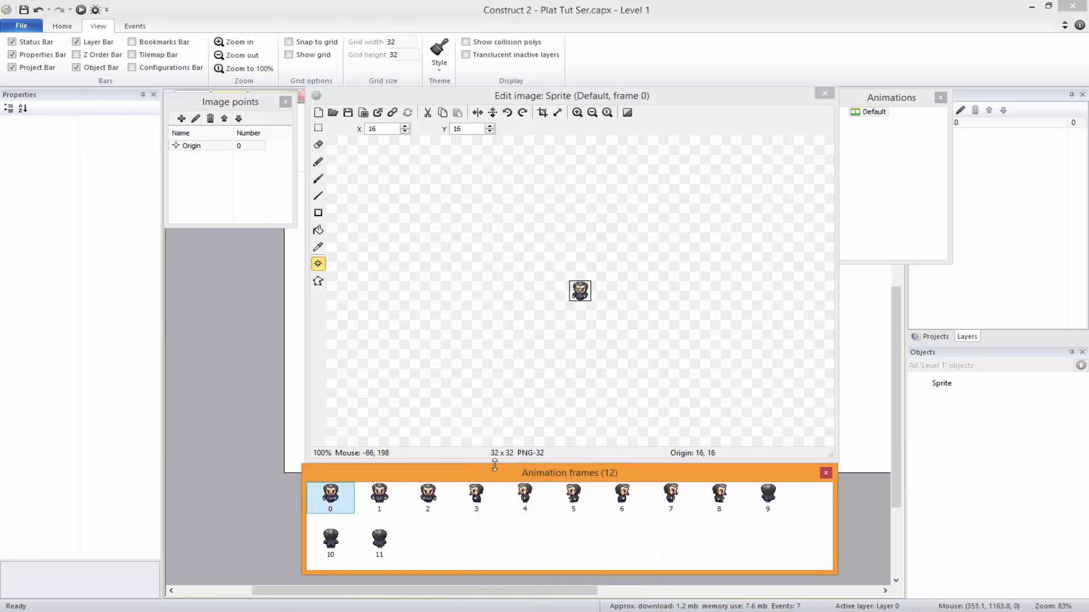
Step: Delete the three front-facing frames from the start of the animation
left_click(333, 499)
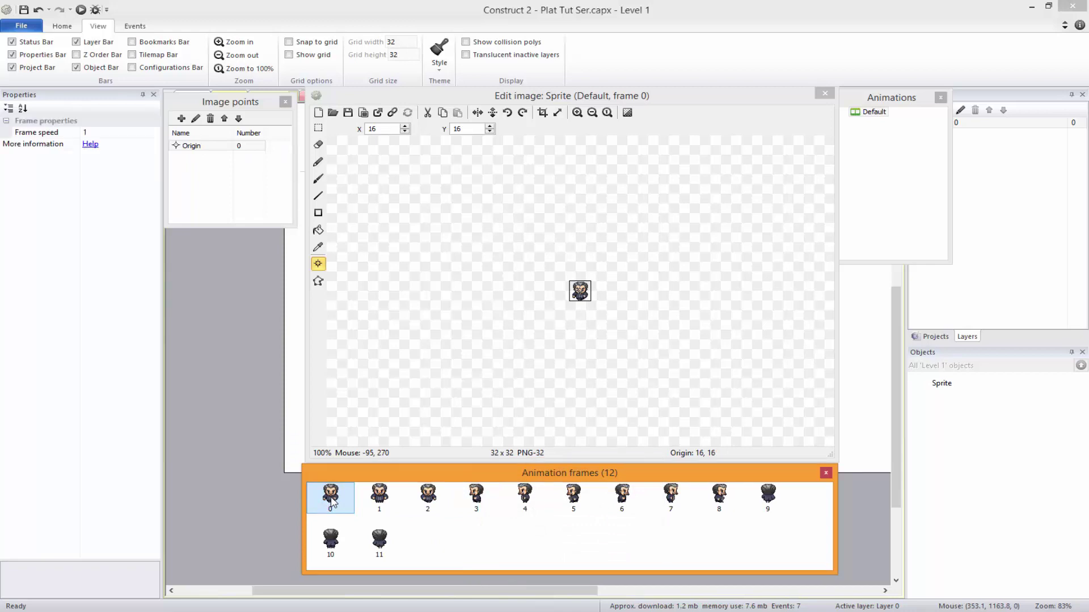
key("Delete")
key("Delete")
key("Delete")
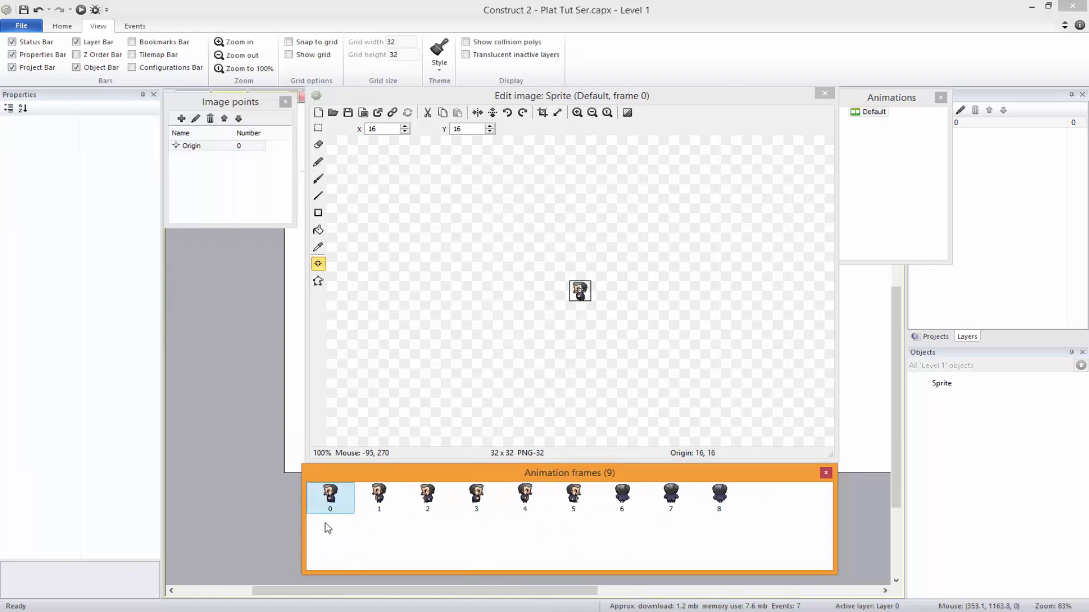
Step: Delete the three back-facing frames from the end of the animation
left_click(493, 506)
left_click(618, 503)
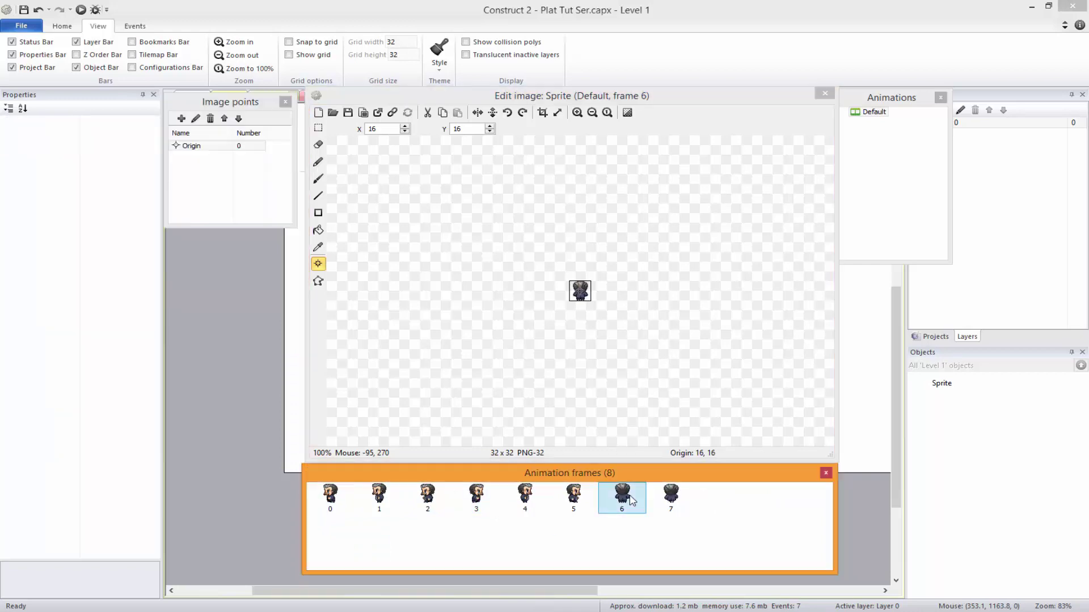
key("Delete")
key("Delete")
key("Delete")
Step: Delete the three right-facing frames so that only the left-facing ones are kept
left_click(483, 508)
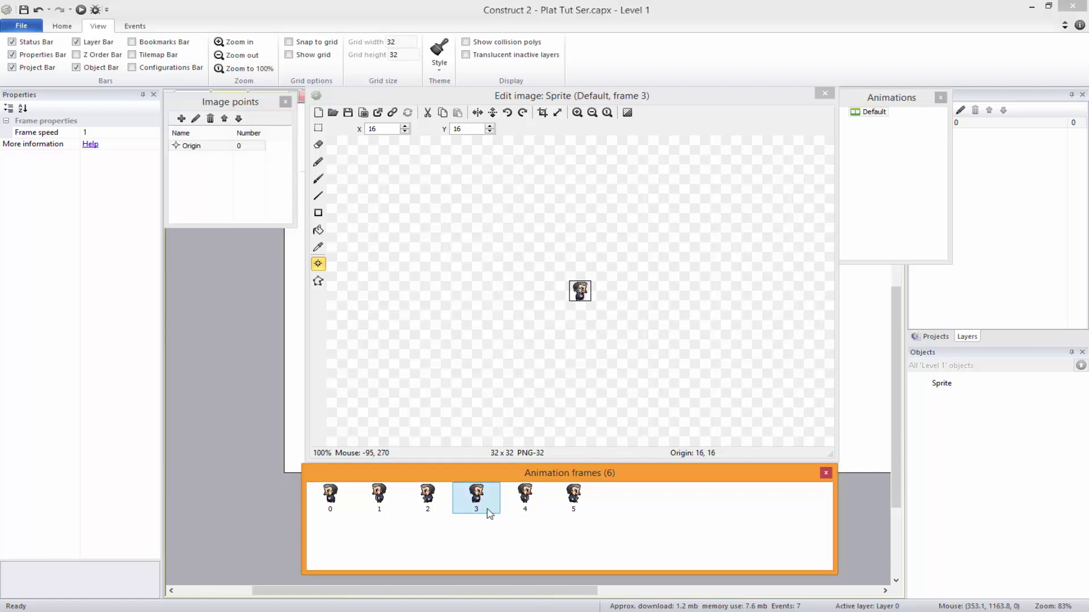
key("Delete")
key("Delete")
key("Delete")
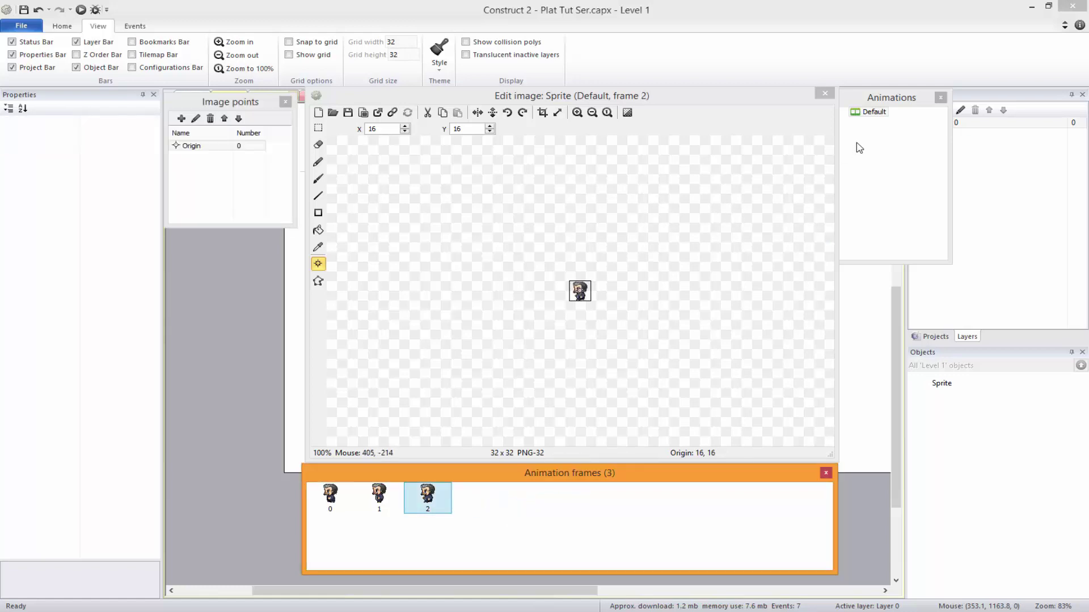
Step: Rename the Default animation as Left
left_click(882, 112)
left_click(869, 113)
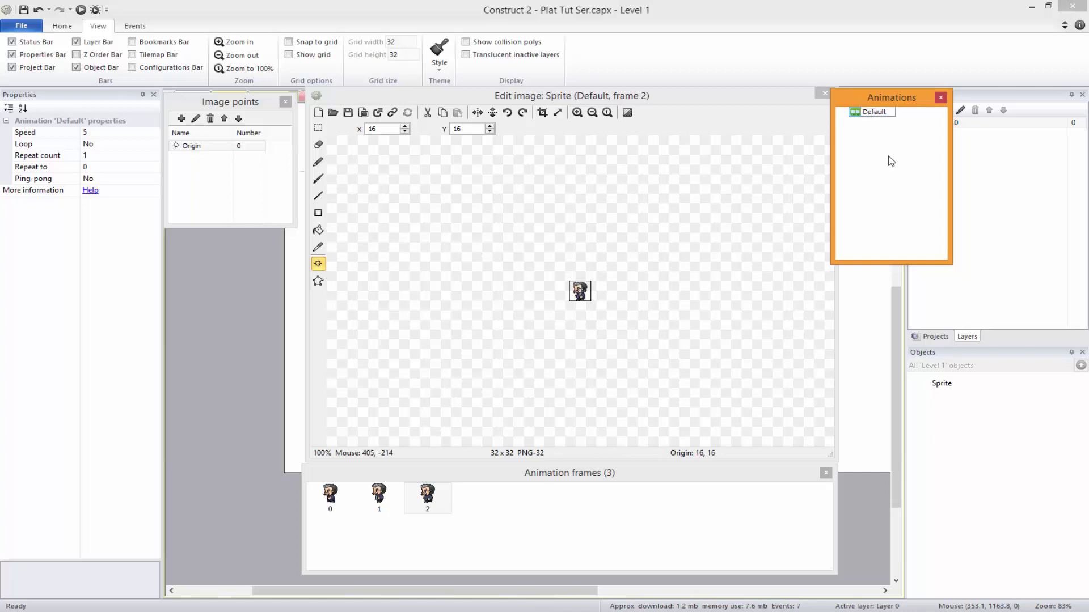
type("Left")
key("Return")
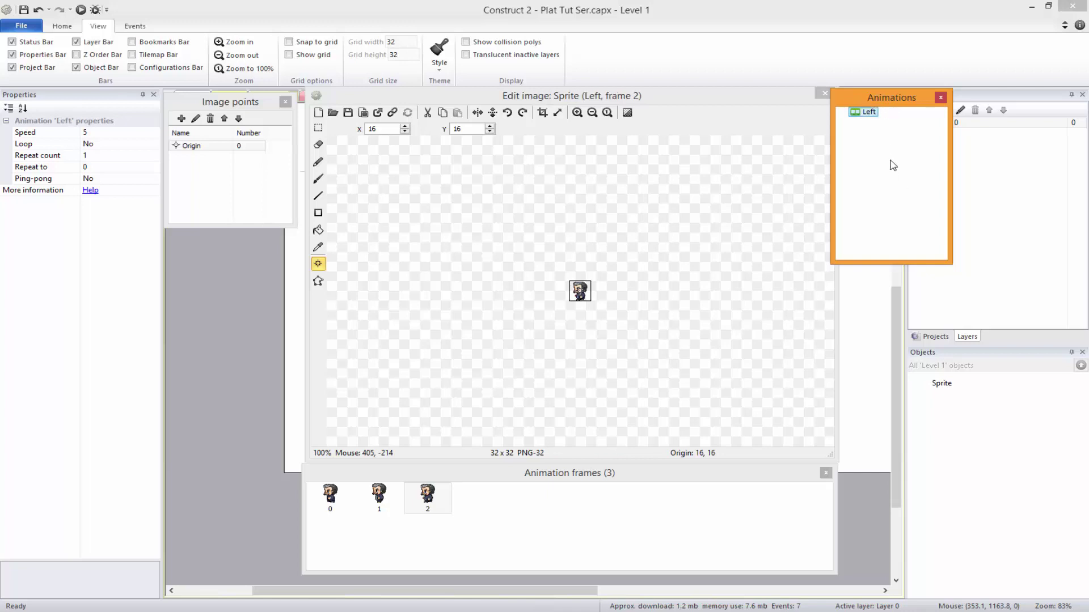
Step: Add a second animation named Right to the sprite
right_click(893, 165)
left_click(930, 171)
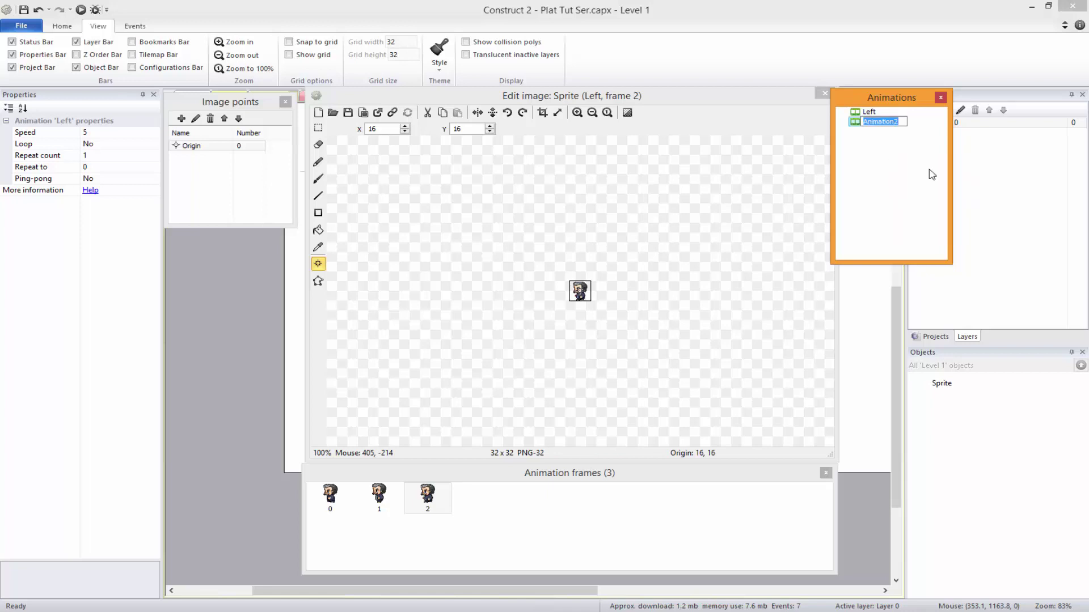
type("Right")
key("Return")
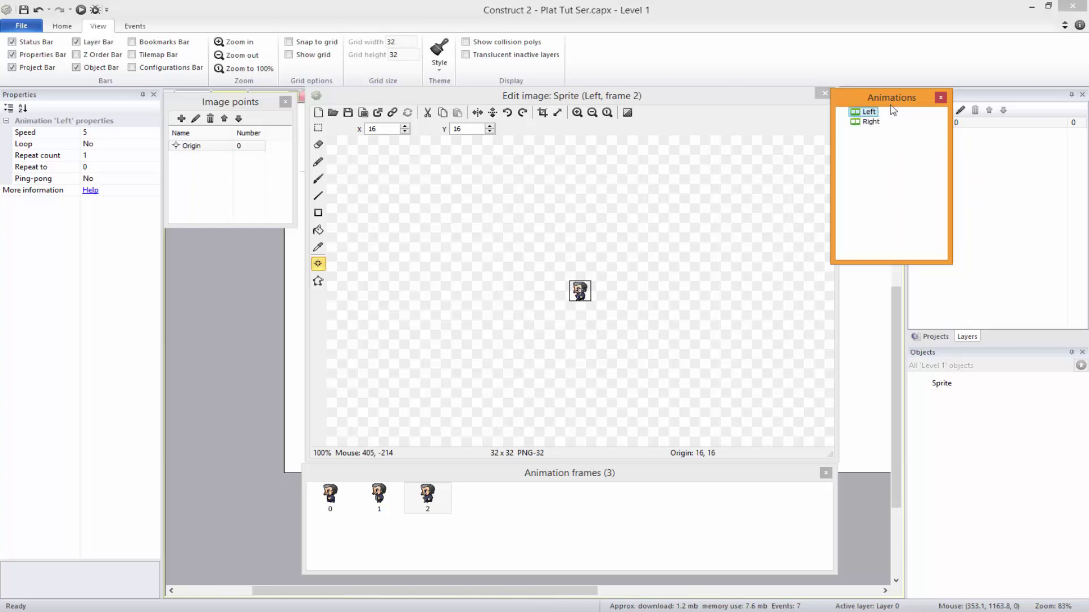
Step: Import $Player spritesheet.png into the Right animation as a sprite strip with 3 horizontal and 4 vertical cells
left_click(870, 122)
right_click(436, 514)
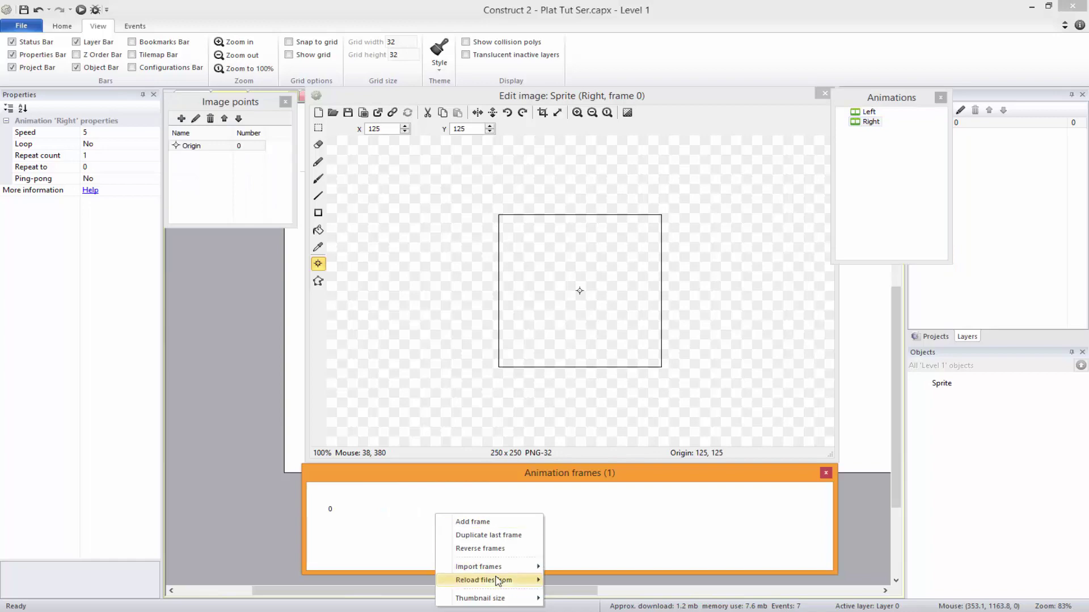
mouse_move(513, 566)
left_click(567, 582)
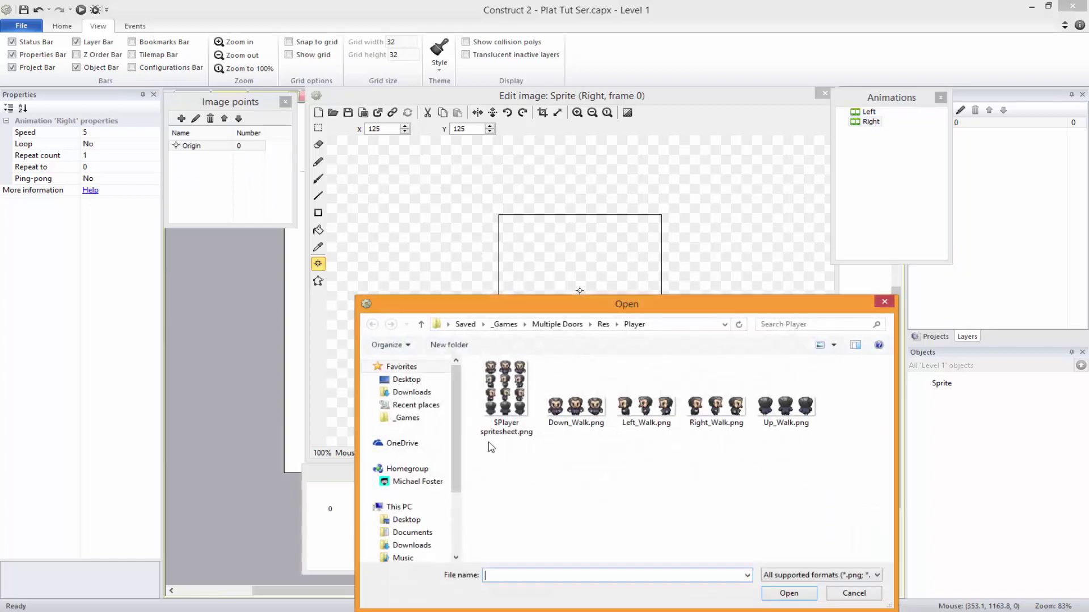
double_click(505, 408)
type("3")
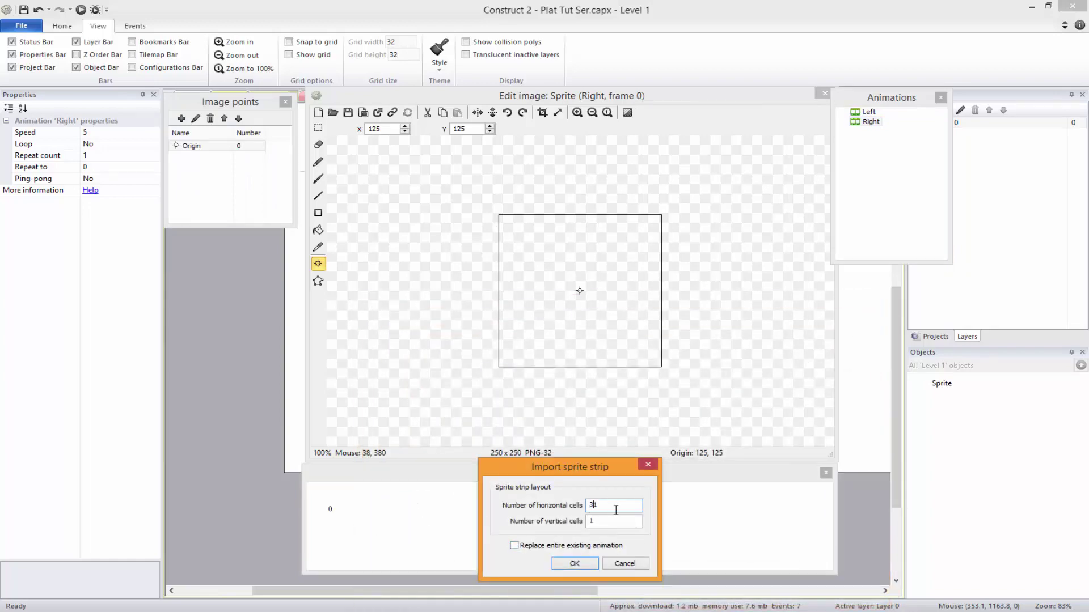
key("Delete")
key("Tab")
type("4")
left_click(589, 564)
Step: Delete the blank, front-facing and left-facing frames from the Right animation
left_click(336, 502)
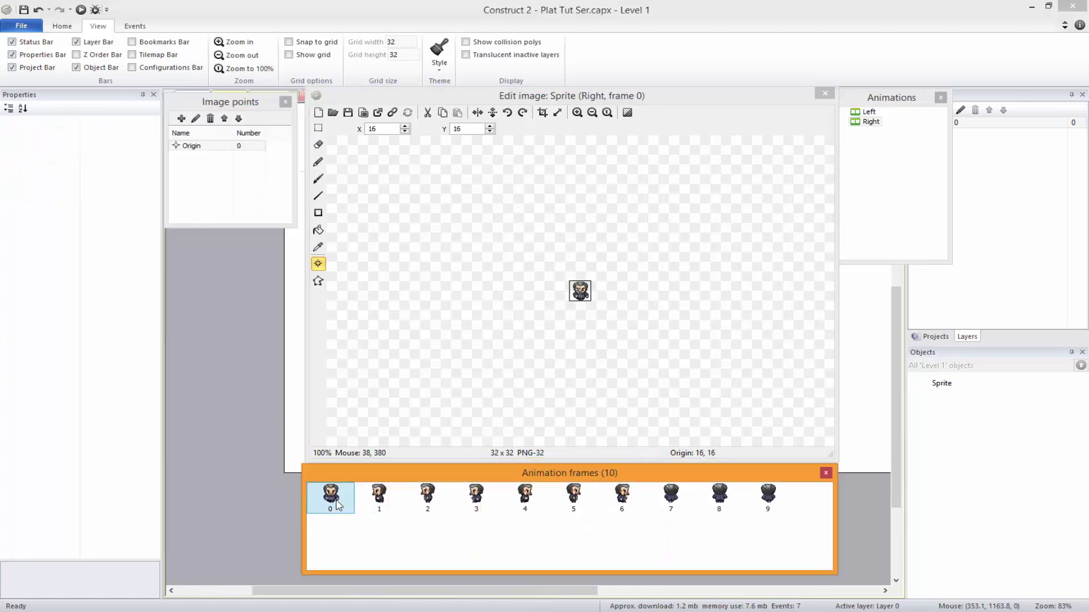
key("Delete")
key("Delete")
key("Delete")
key("Delete")
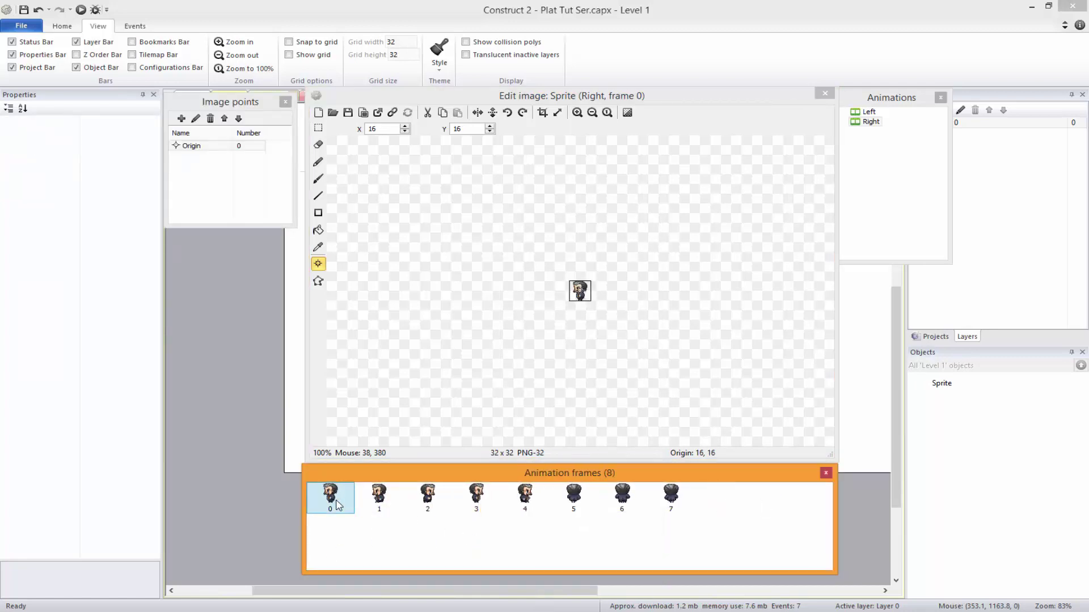
Step: Delete the back-facing frames from the Right animation, keeping its three right-facing frames
left_click(476, 493)
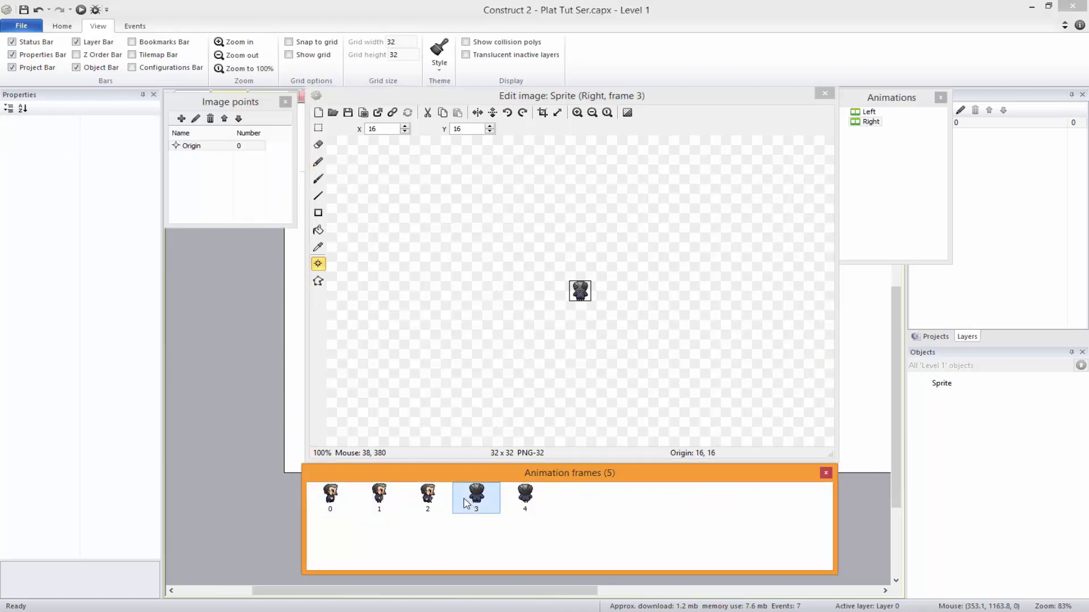
key("Delete")
key("Delete")
key("Delete")
Step: Add a third animation to the sprite and select it
left_click(896, 196)
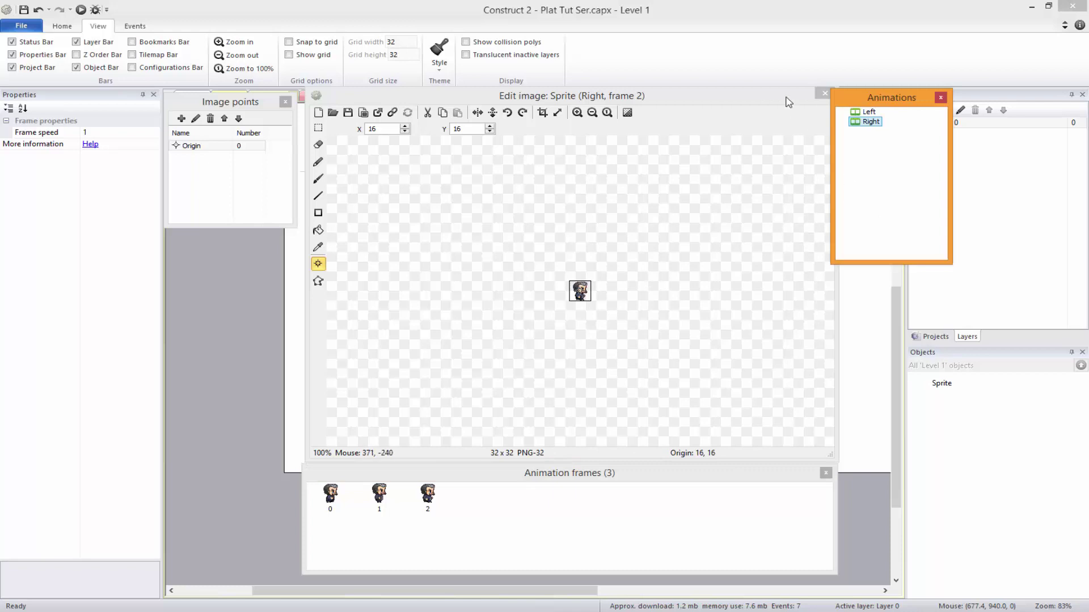
right_click(892, 170)
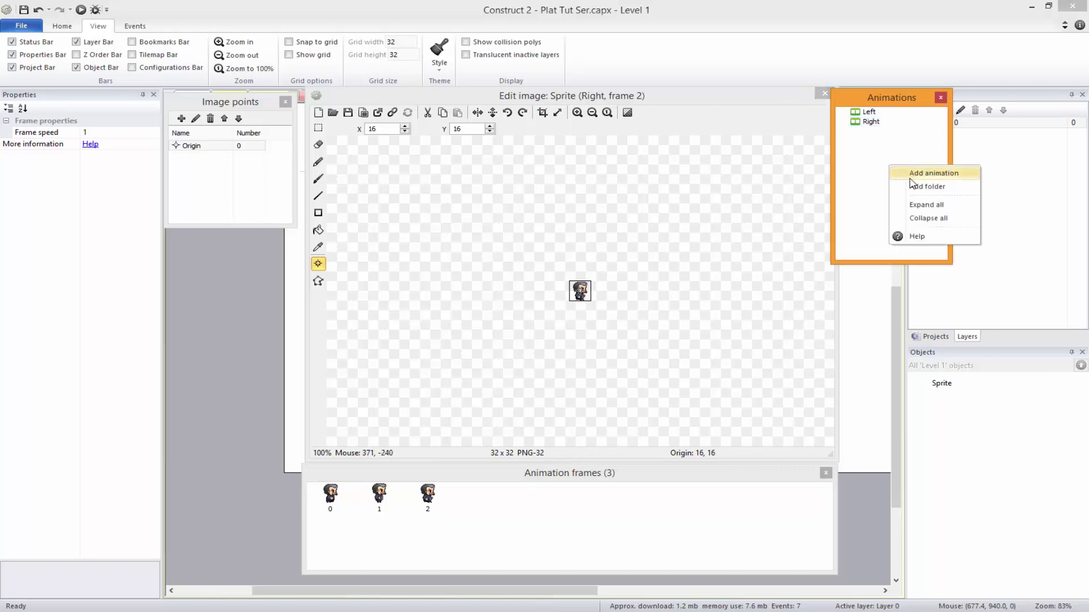
left_click(930, 172)
key("Return")
left_click(877, 134)
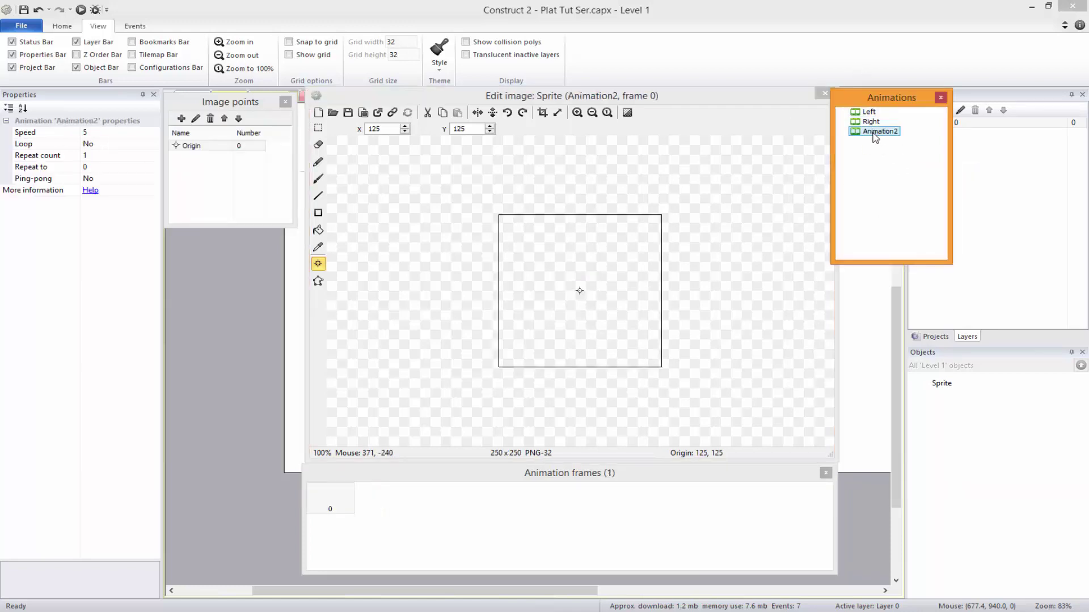
Step: Rename the new third animation as Just
key("F2")
type("Just")
key("Return")
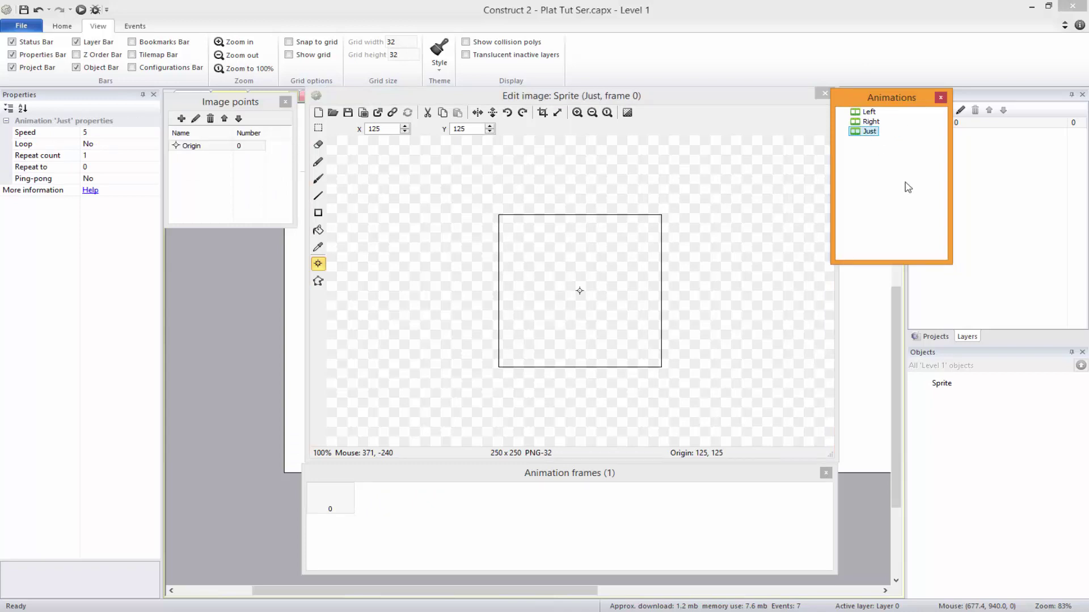
Step: Rename the third animation as Jump
left_click(870, 131)
type("Jump")
key("Return")
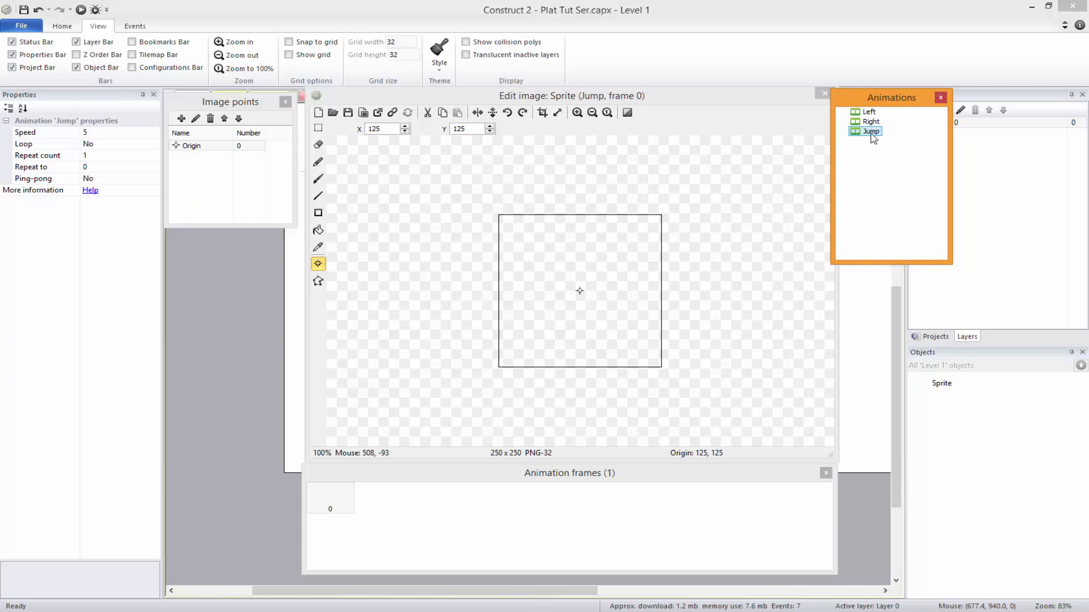
Step: Rename the Jump animation as Jumo_Left
key("F2")
key("End")
type("t")
key("Return")
Step: Add a fourth animation to the sprite and name it Jump_Right
right_click(918, 220)
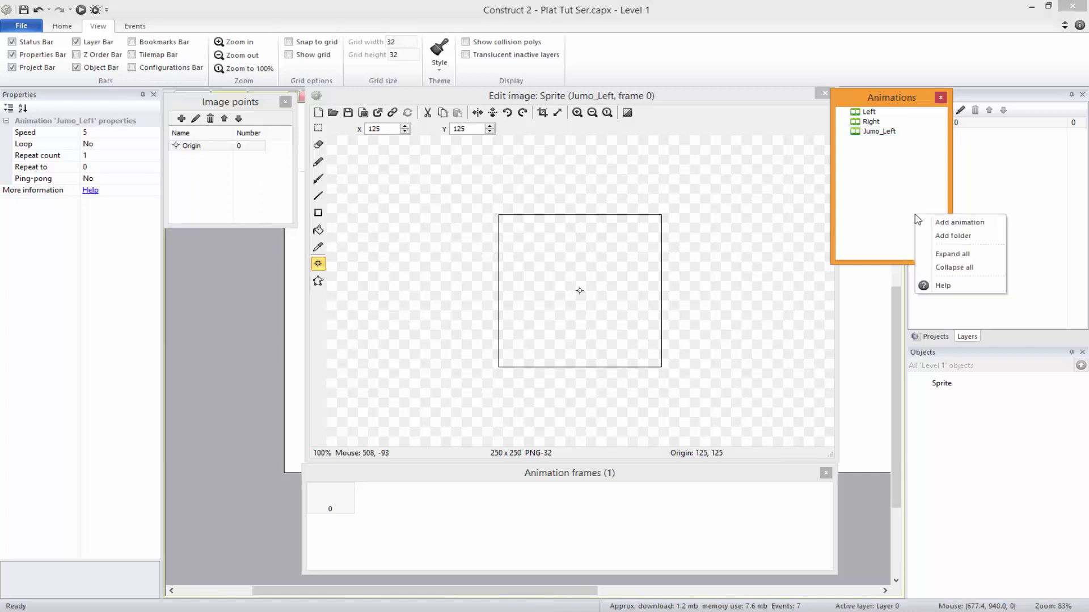
left_click(944, 222)
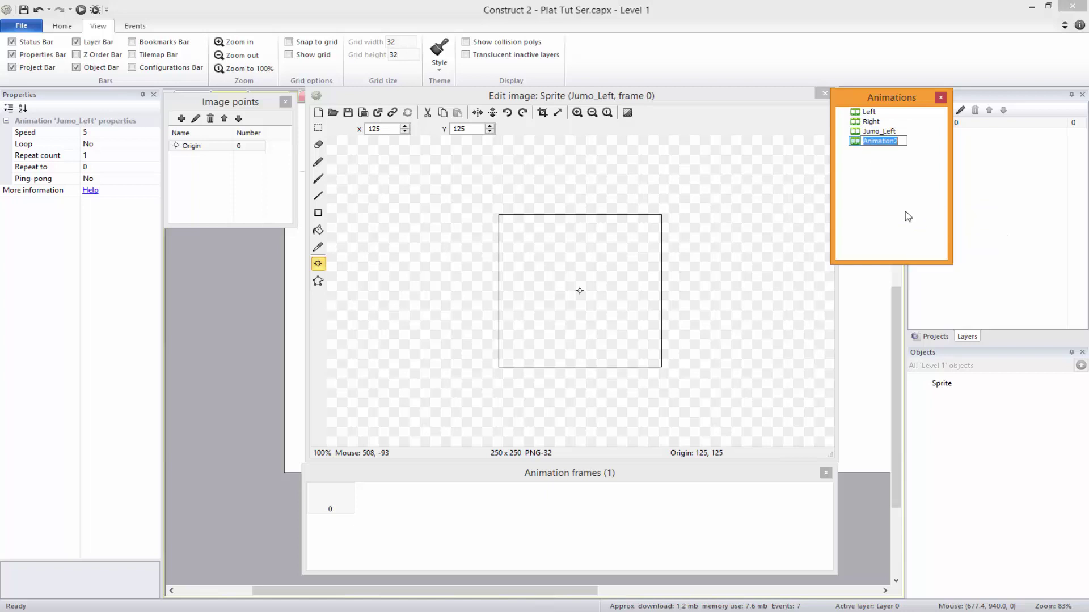
type("Jump_Right")
left_click(908, 216)
Step: Correct the misspelled Jumo_Left animation name to Jump_Left
left_click(885, 142)
left_click(874, 133)
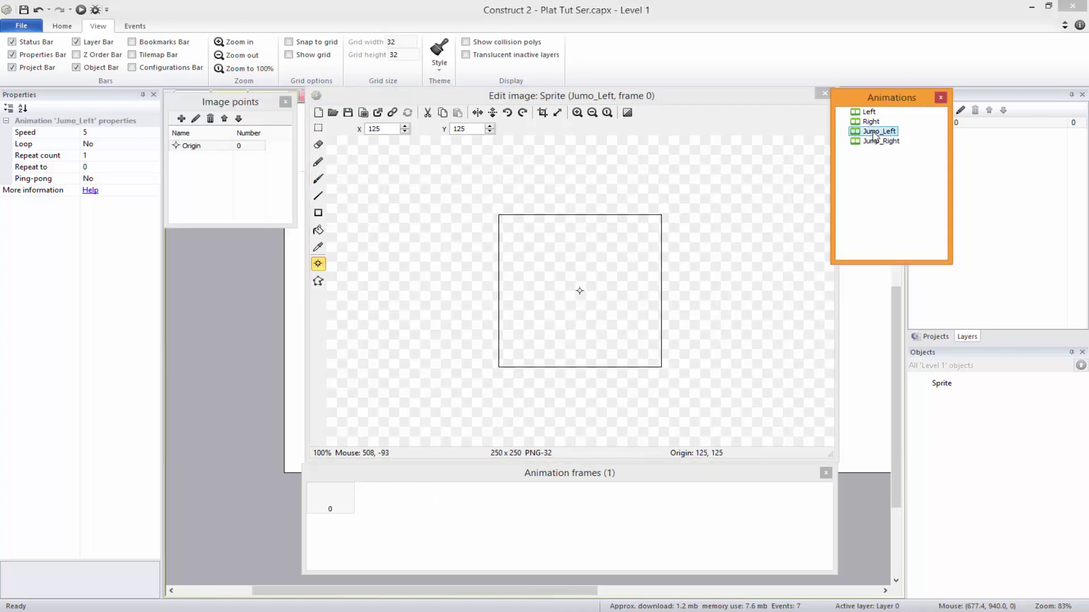
left_click(877, 135)
key("BackSpace")
type("p")
key("Return")
left_click(874, 143)
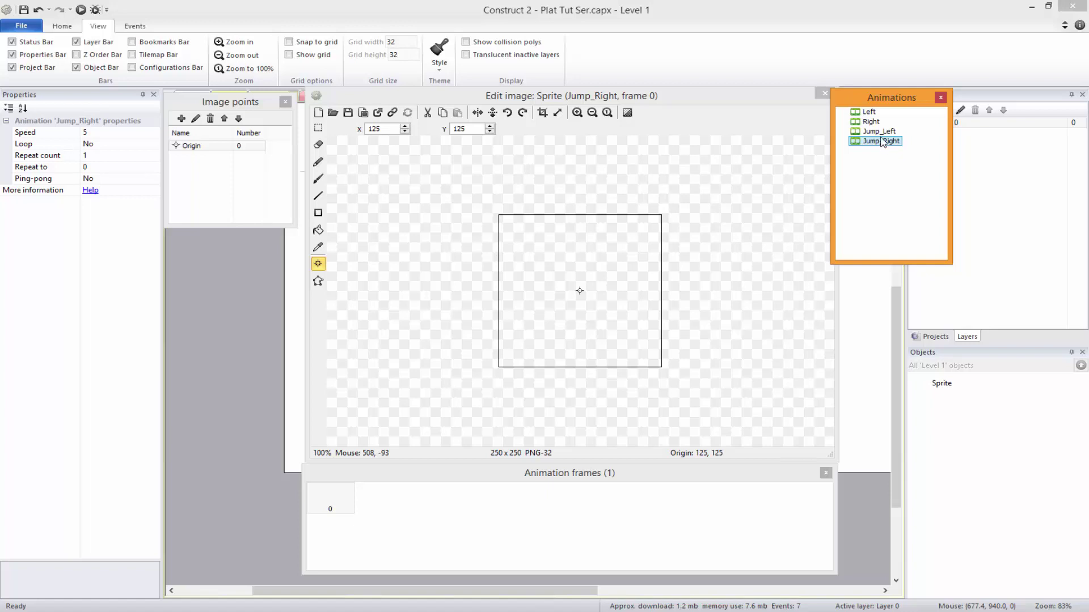
Step: Import the player sprite sheet as a sprite strip into the Jump_Left animation, with 3 horizontal and 4 vertical cells
left_click(879, 131)
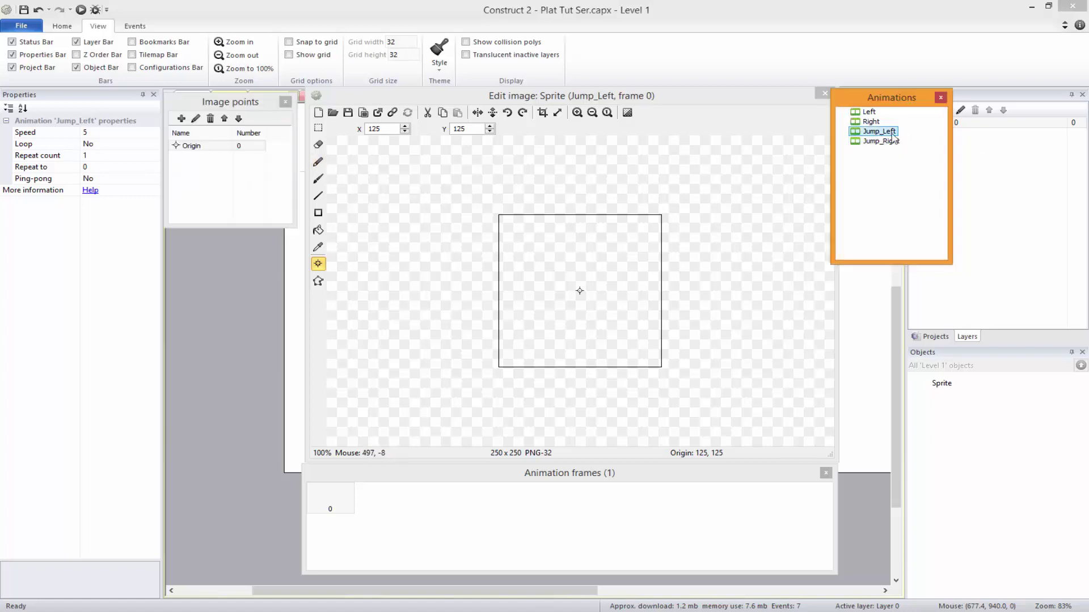
left_click(413, 539)
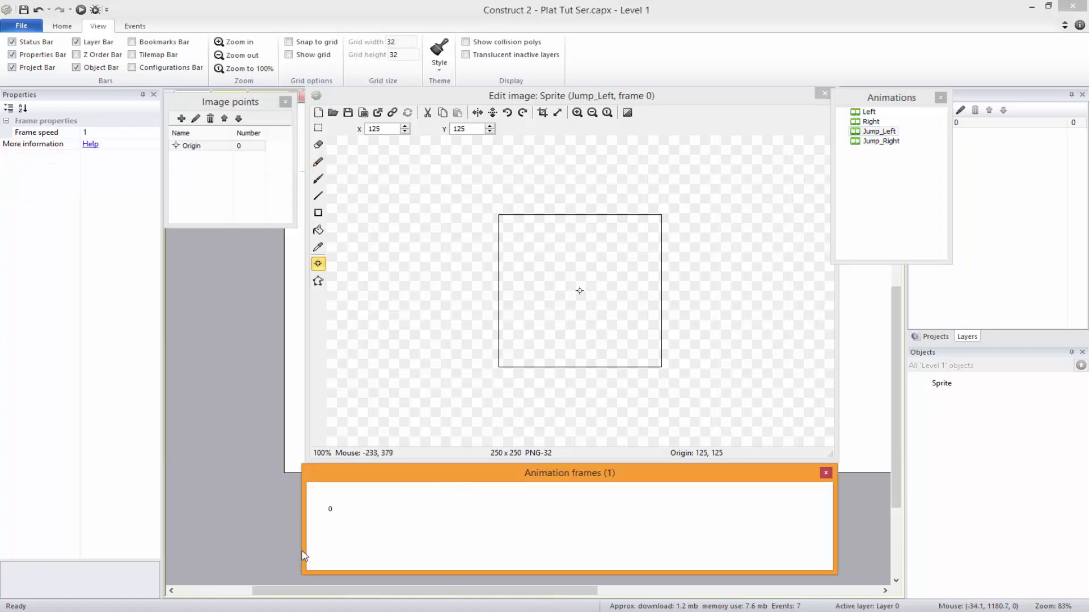
right_click(415, 512)
mouse_move(471, 577)
left_click(564, 583)
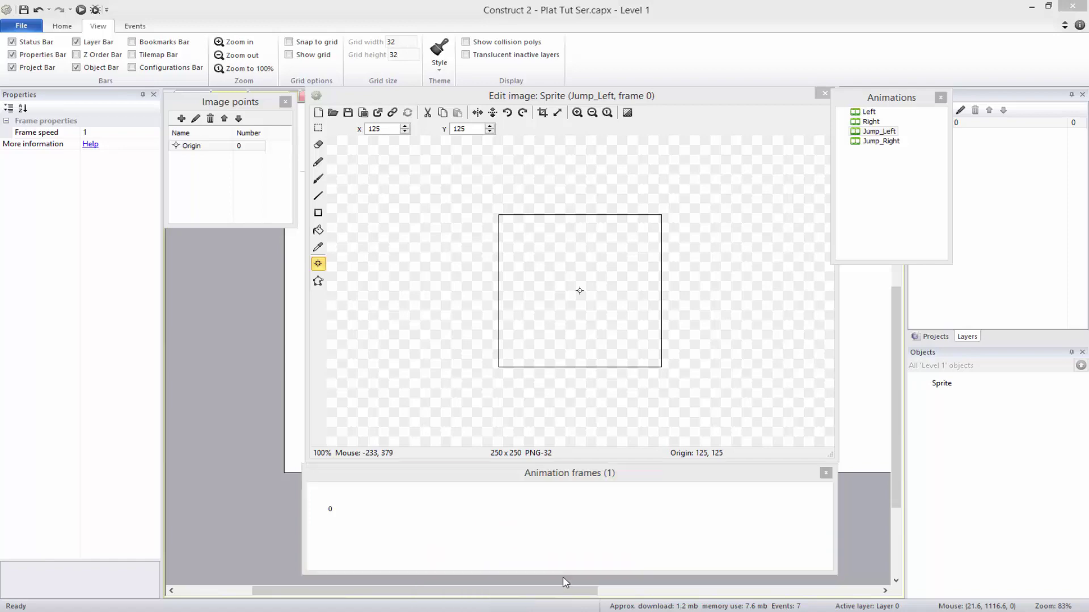
double_click(503, 390)
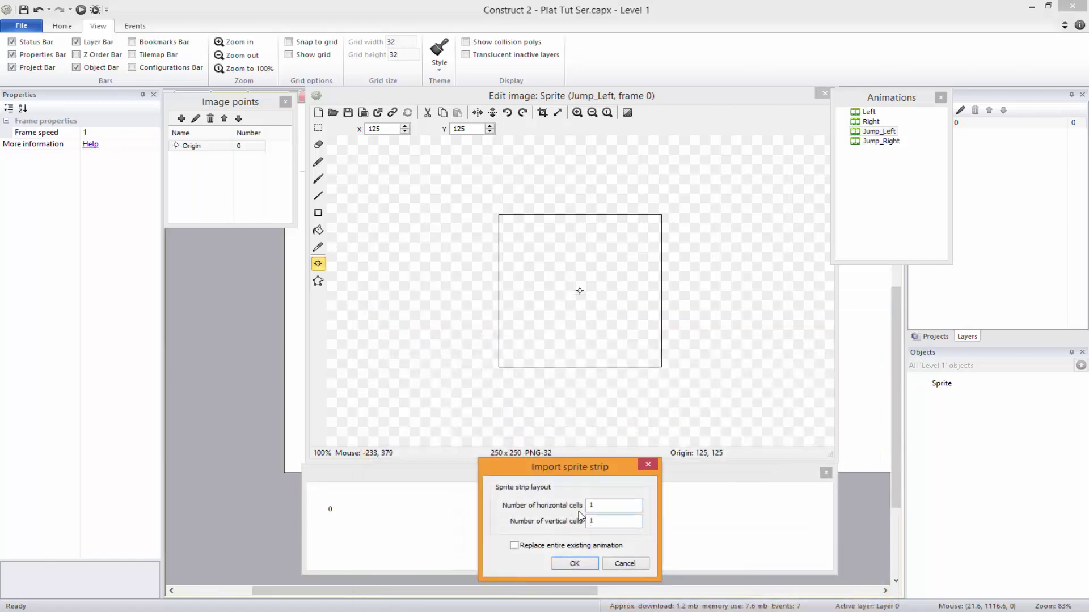
left_click(574, 564)
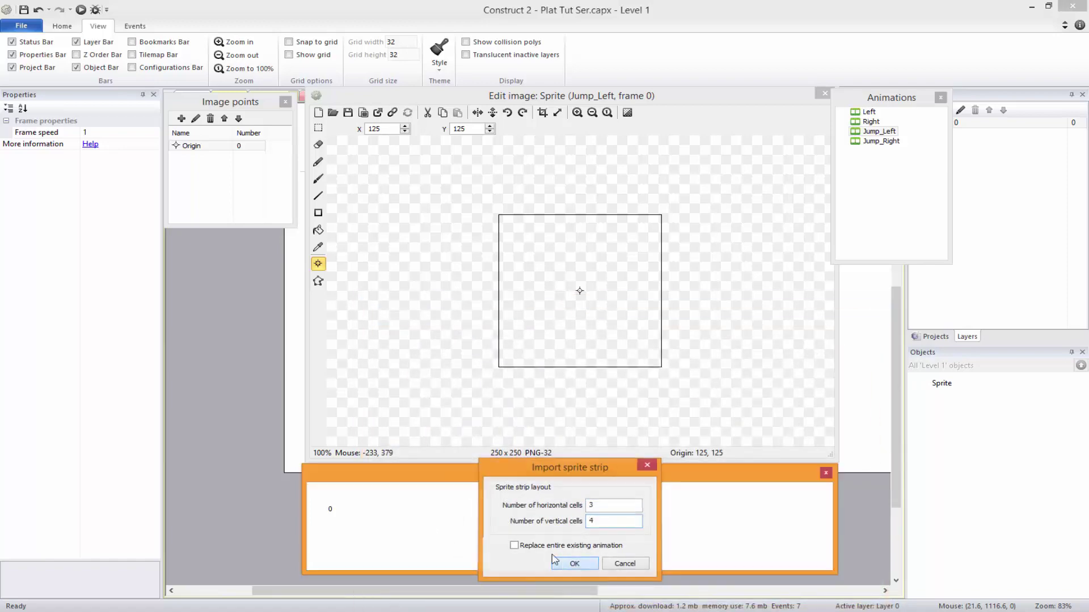
Step: Delete the blank frame, the front-facing frames and the first left-facing frame from the Jump_Left animation
left_click(334, 501)
key("Delete")
key("Delete")
key("Delete")
key("Delete")
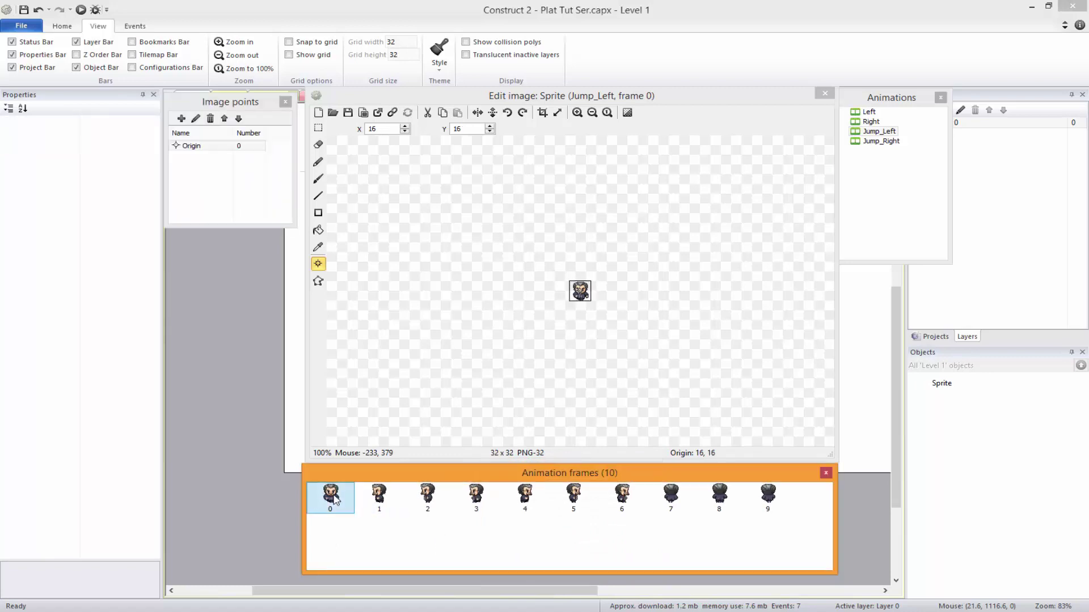
Step: Delete all frames after frame 0 from the Jump_Left animation, keeping a single left-facing frame
left_click(379, 499)
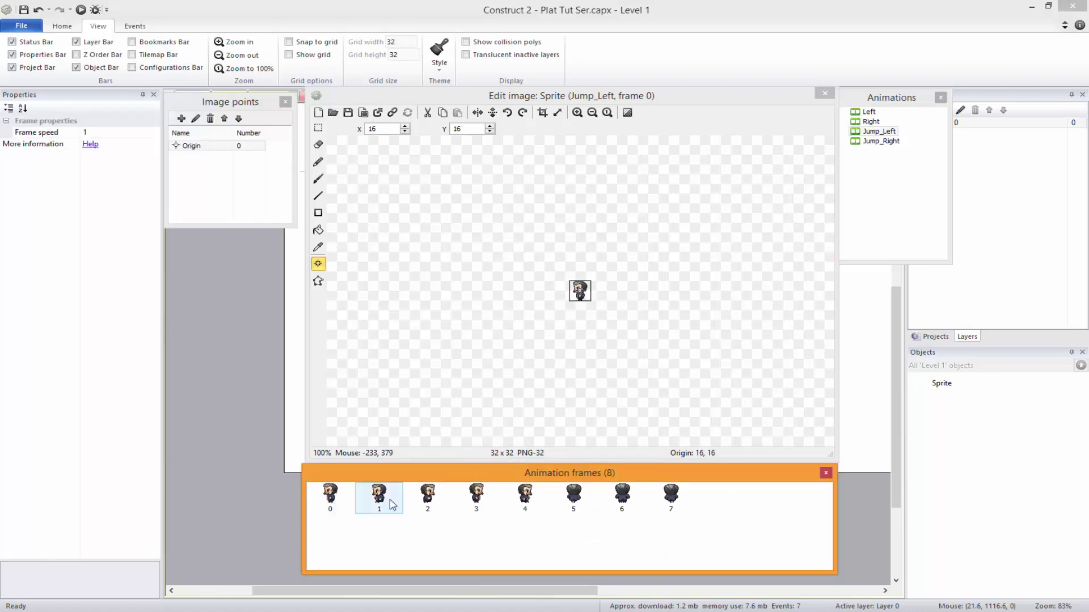
key("Delete")
key("Delete")
key("Delete")
key("Delete")
key("Delete")
key("Delete")
key("Delete")
key("Delete")
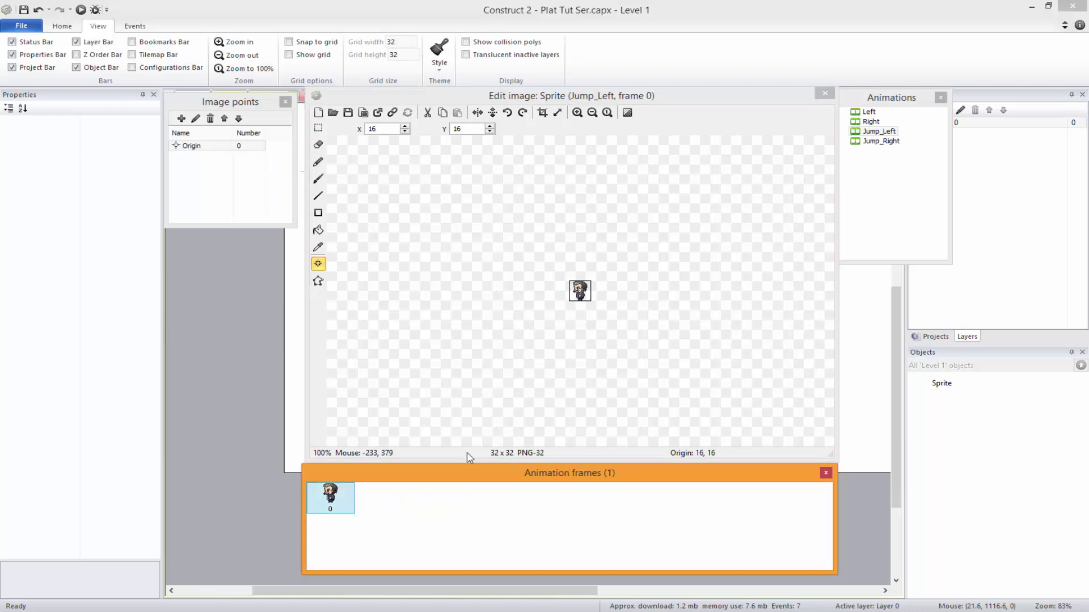
Step: Select the Jump_Right animation
left_click(882, 142)
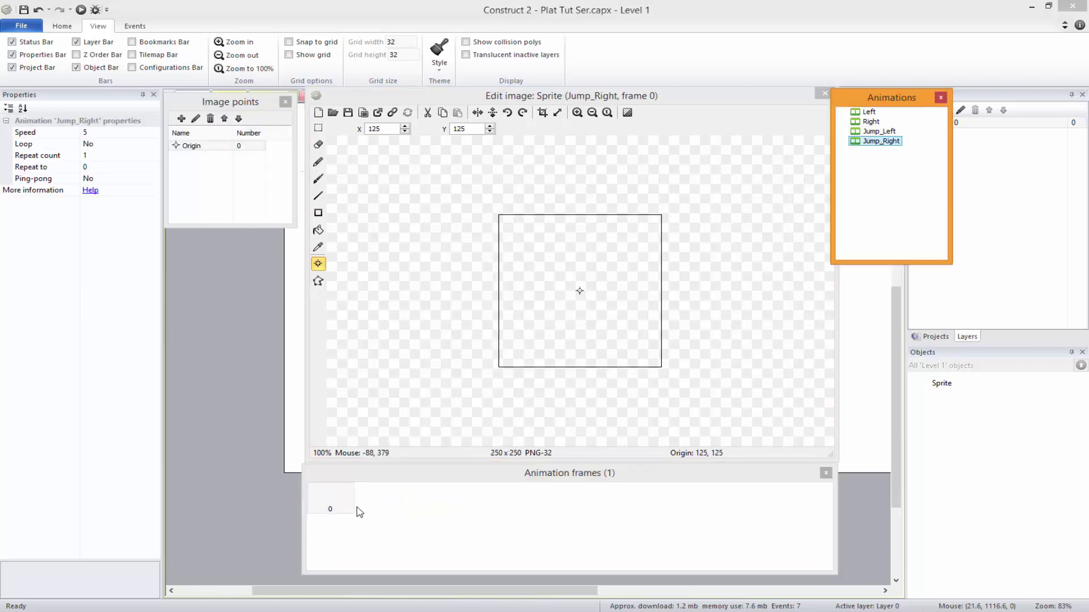
right_click(378, 509)
mouse_move(423, 561)
left_click(507, 564)
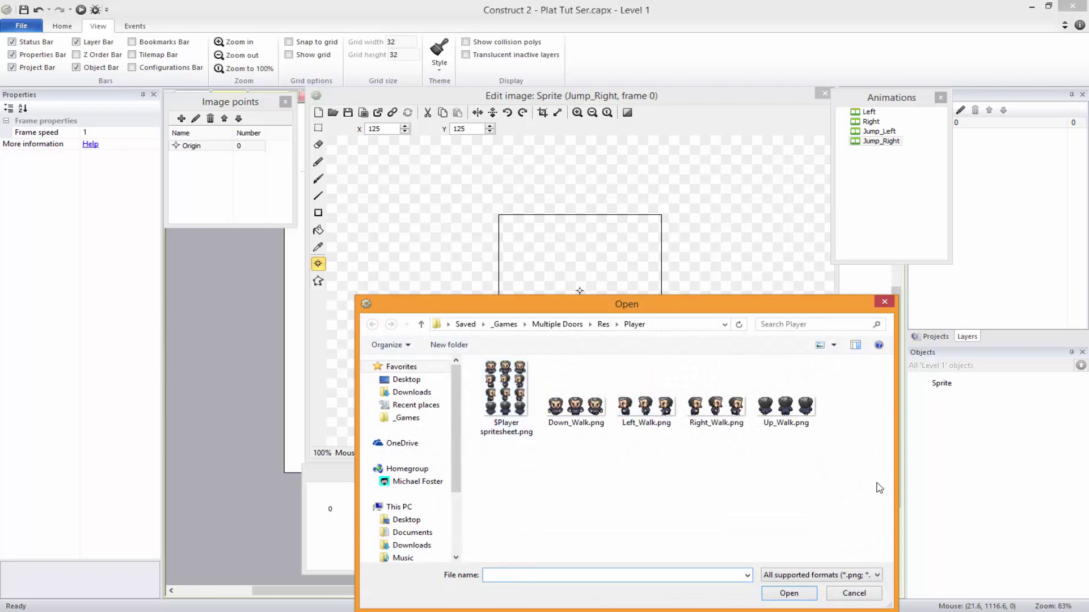
left_click(851, 593)
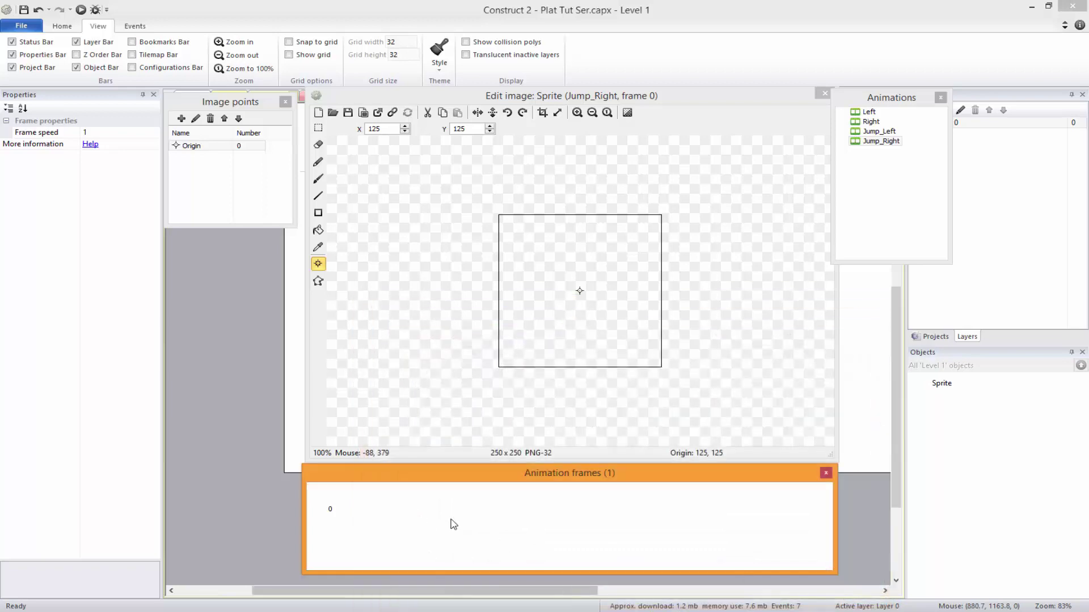
Step: Import $Player spritesheet.png as a sprite strip into the Jump_Right animation, with 3 horizontal and 4 vertical cells
right_click(451, 521)
mouse_move(528, 572)
left_click(584, 586)
double_click(506, 390)
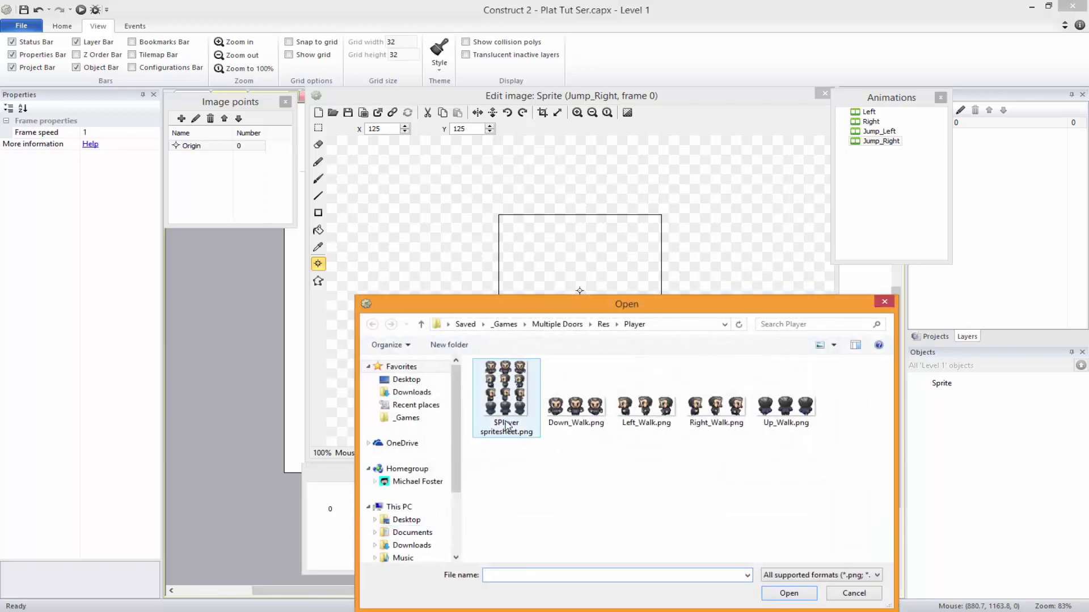
double_click(596, 506)
type("3")
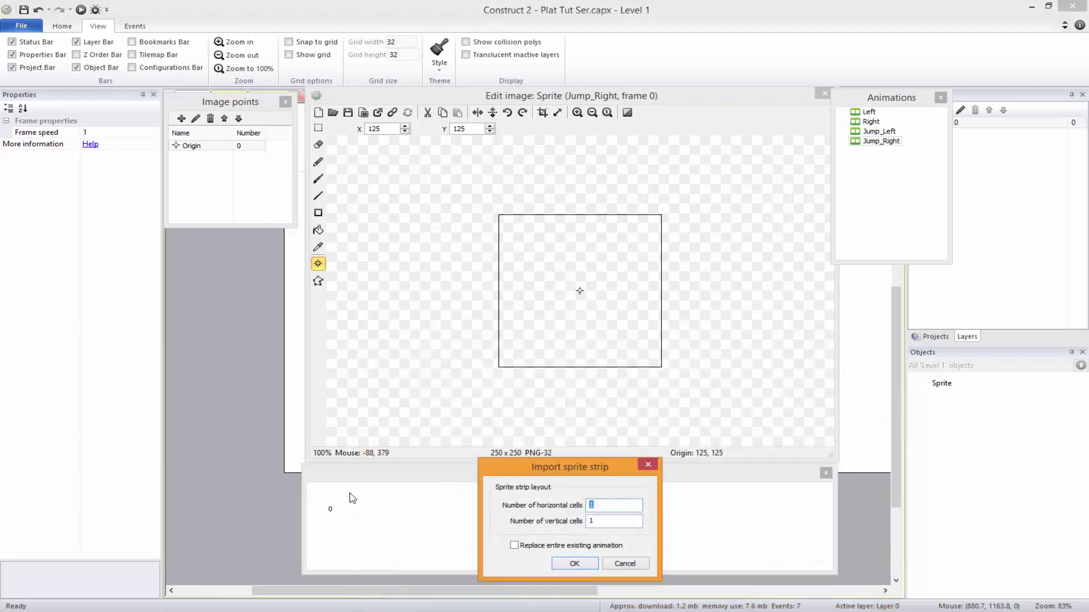
double_click(602, 521)
type("4")
left_click(574, 564)
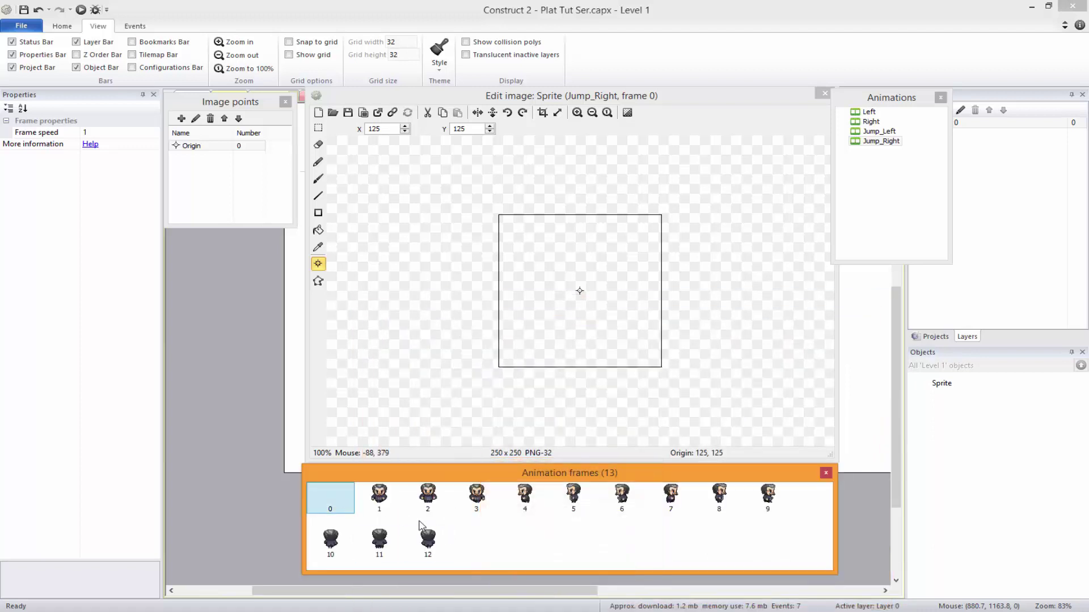
Step: Delete the blank, front-facing and left-facing frames and the first right-facing frame from the Jump_Right animation
key("Delete")
key("Delete")
key("Delete")
key("Delete")
key("Delete")
key("Delete")
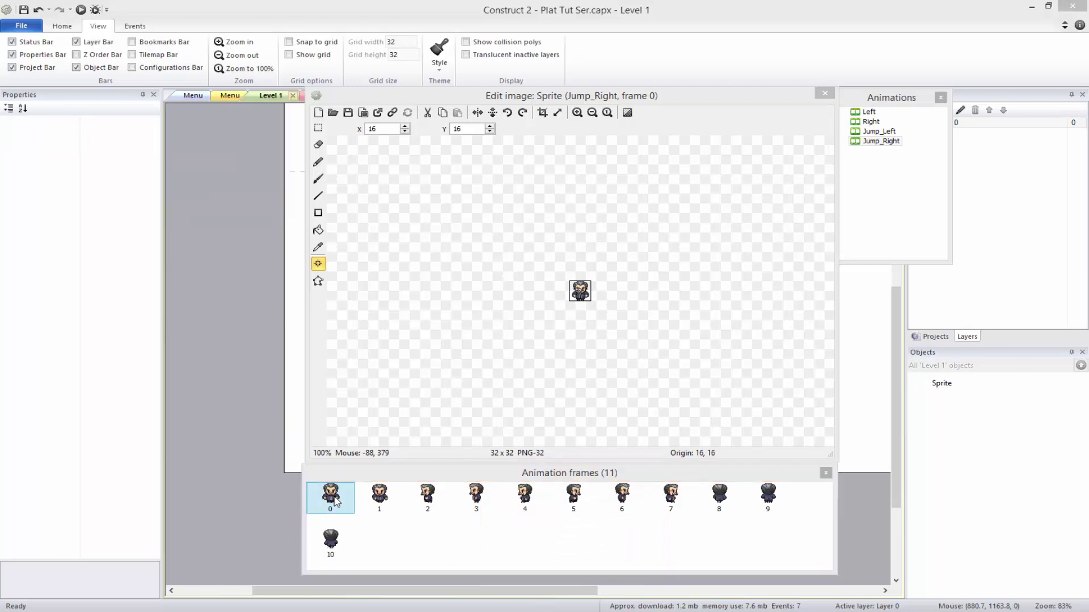
key("Delete")
key("Delete")
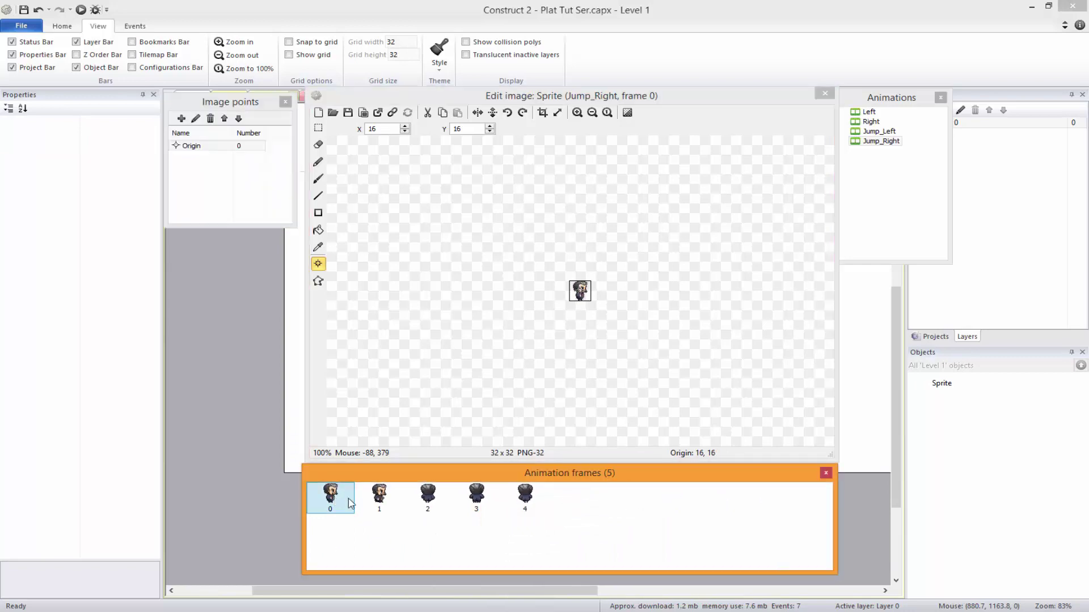
Step: Delete the last right-facing frame and the back-facing frames from the Jump_Right animation, keeping only frame 0
left_click(369, 499)
key("Delete")
key("Delete")
key("Delete")
key("Delete")
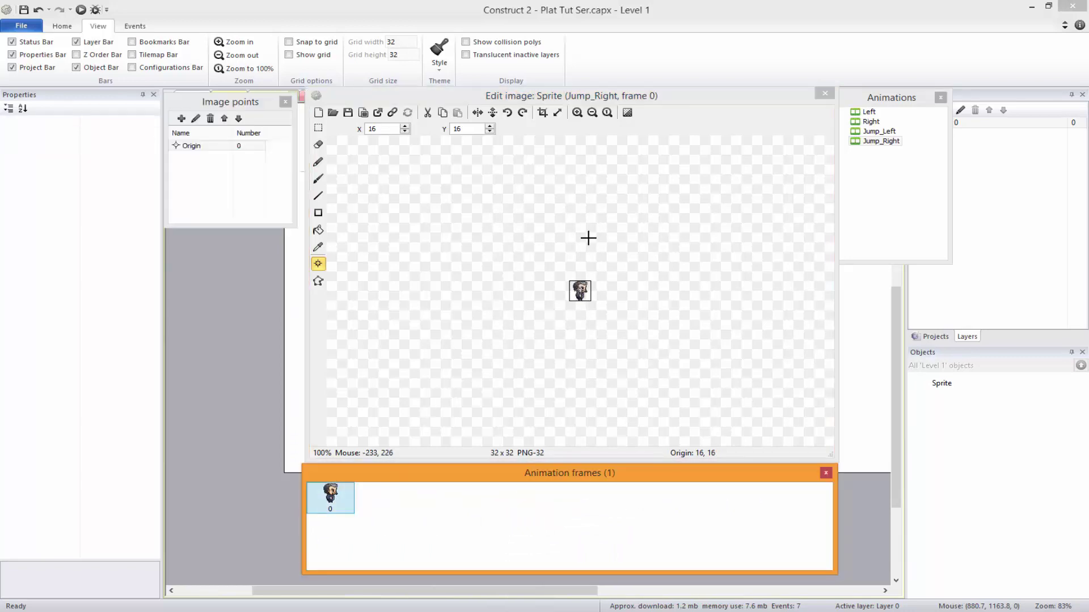
Step: Check the frames of the Jump_Right, Jump_Left, Right and Left animations one after another
left_click(881, 141)
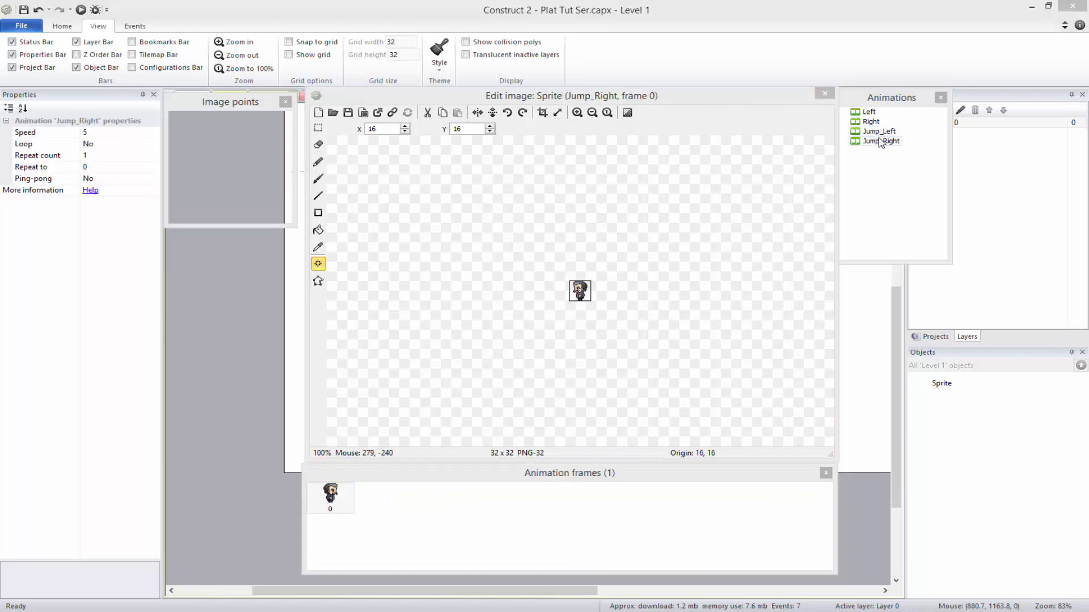
left_click(880, 141)
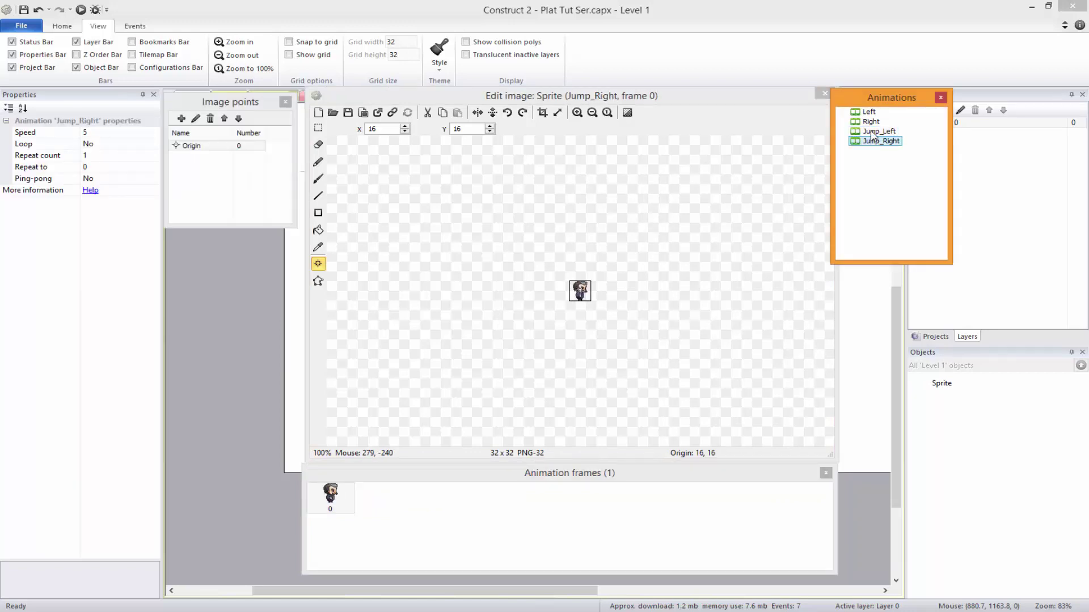
left_click(878, 131)
left_click(870, 122)
left_click(868, 112)
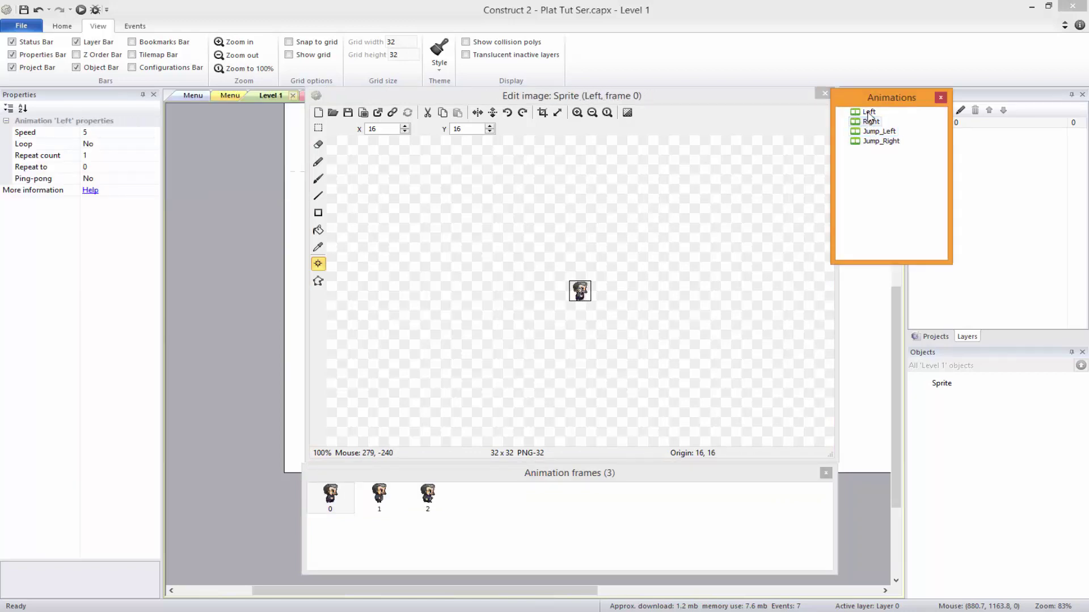
left_click(870, 122)
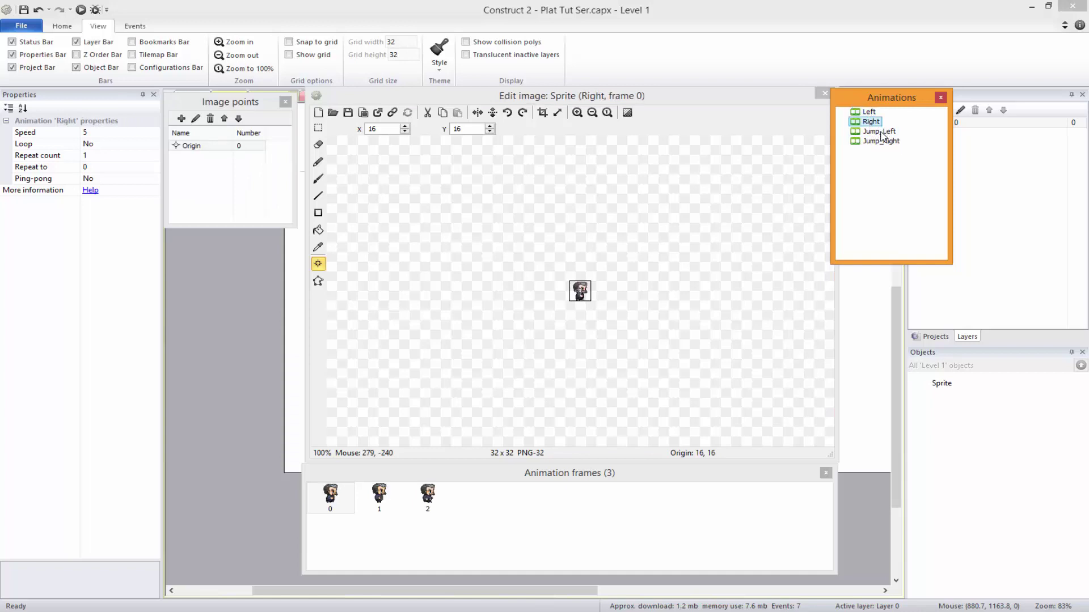
left_click(879, 132)
Step: Reorder the sprite's animations as Right, Jump_Right, Left, Jump_Left
left_click(870, 122)
mouse_move(869, 124)
left_mouse_down()
mouse_move(884, 141)
mouse_move(873, 123)
left_mouse_up()
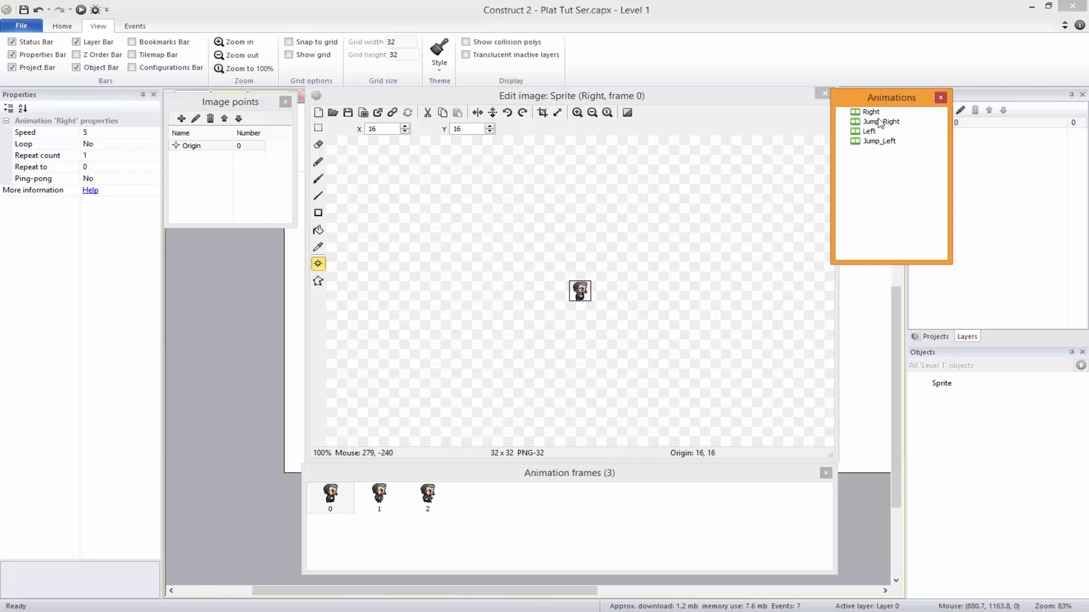
Step: Preview the Right animation and close the preview
left_click(870, 113)
right_click(873, 114)
left_click(905, 164)
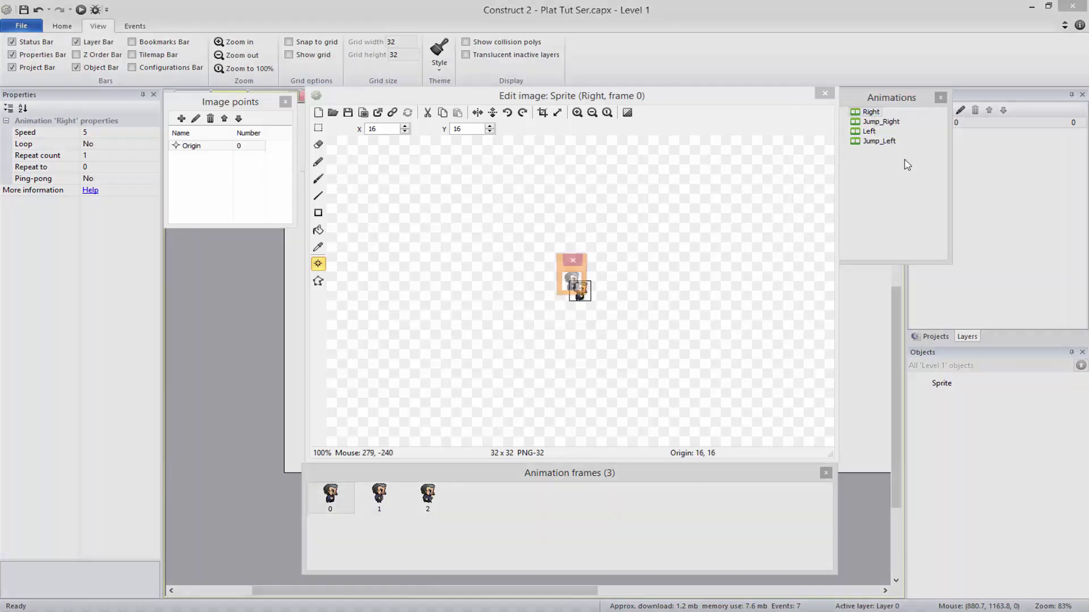
left_click(573, 260)
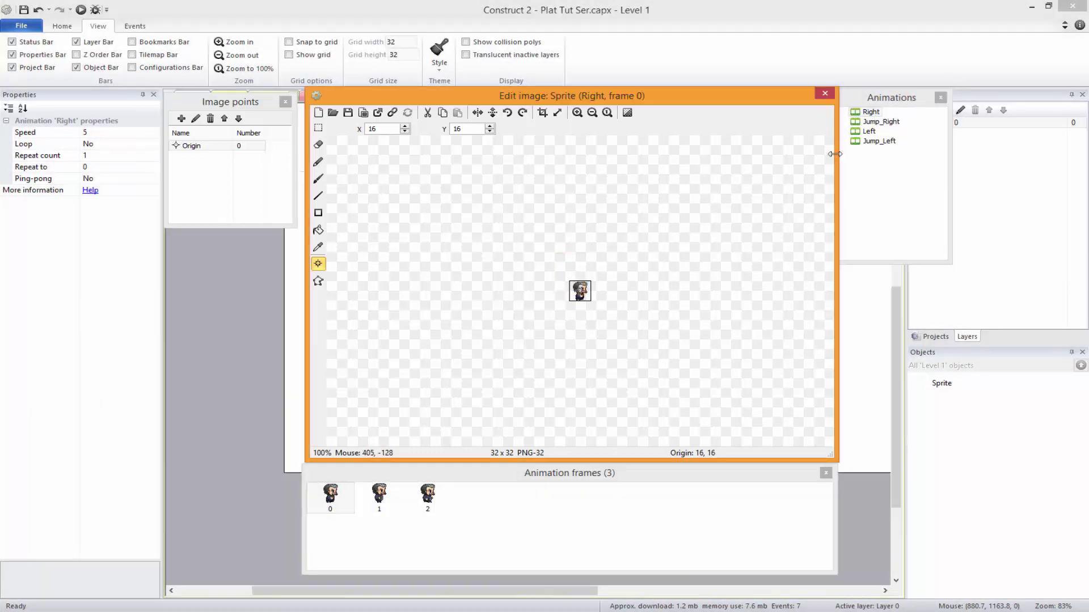
Step: Set the Right animation to loop at a speed of 10 and preview it
left_click(868, 112)
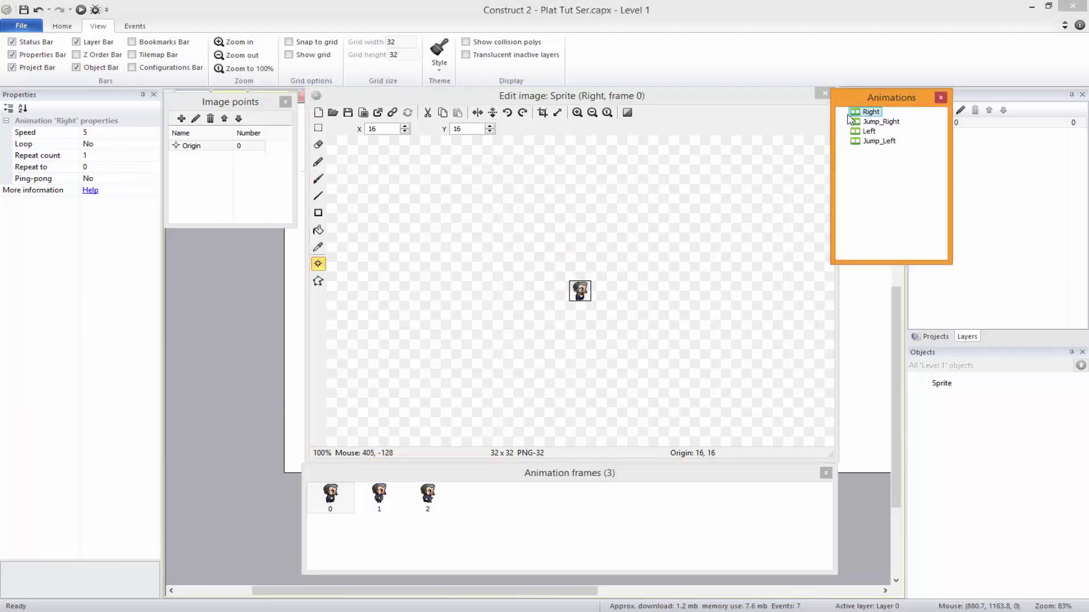
left_click(119, 145)
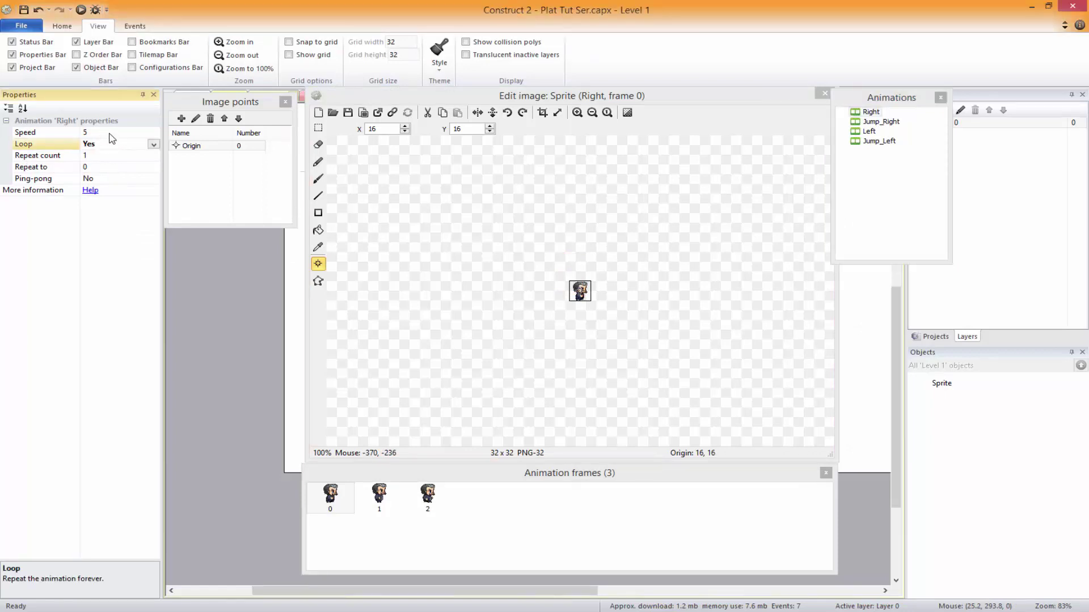
left_click(99, 132)
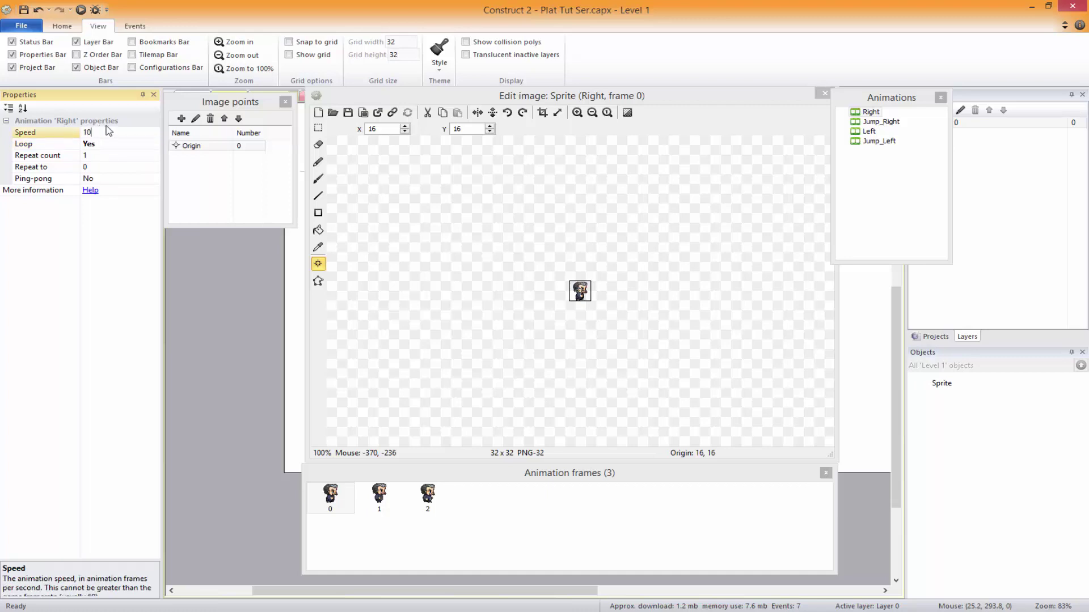
right_click(871, 112)
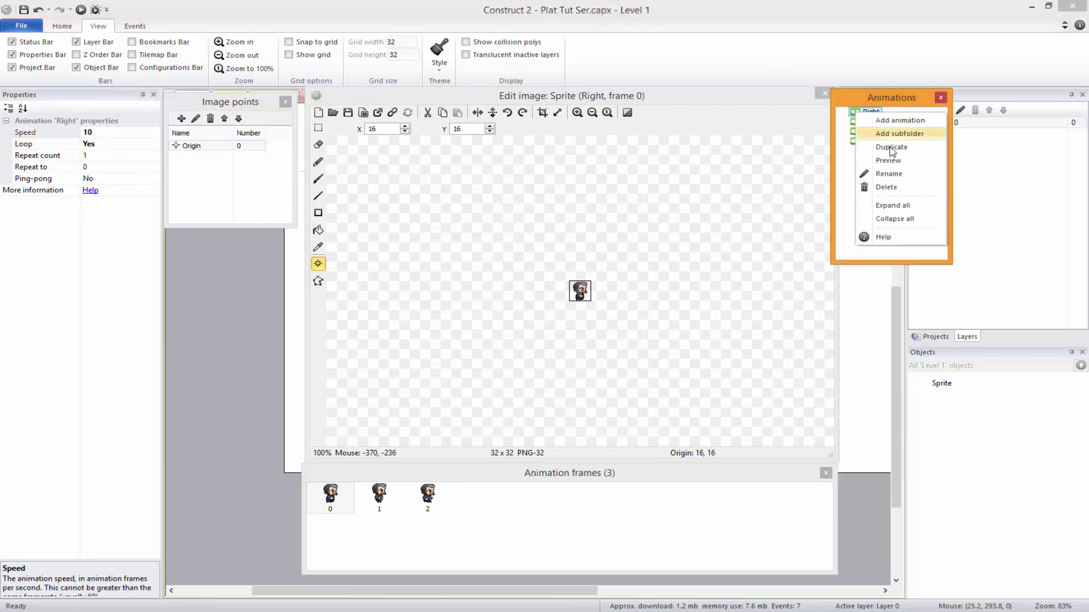
left_click(888, 171)
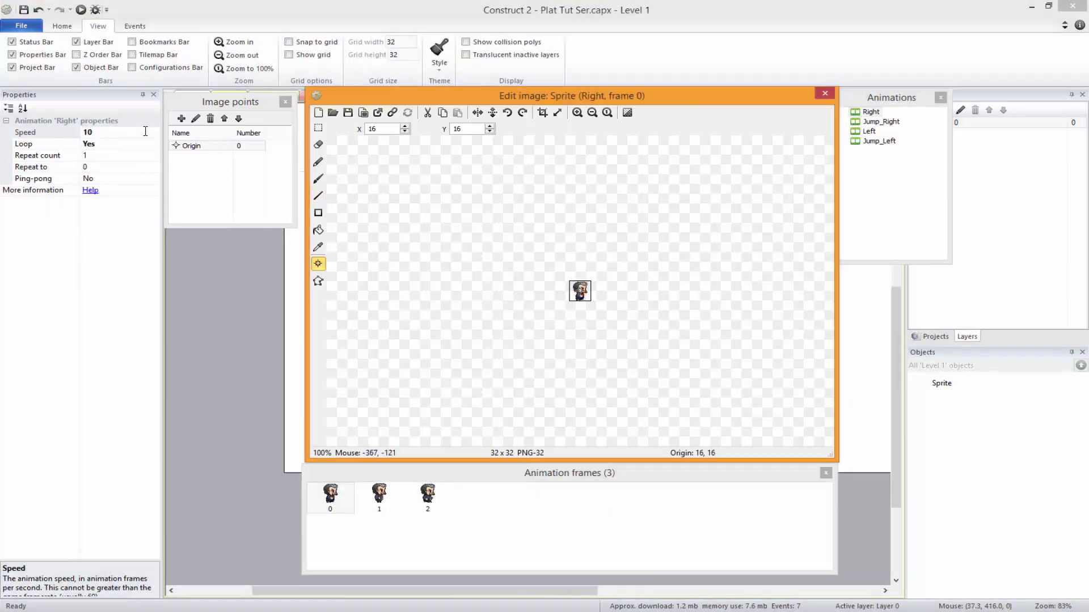
Step: Set the Right animation's speed to 7 and preview it
left_click(108, 133)
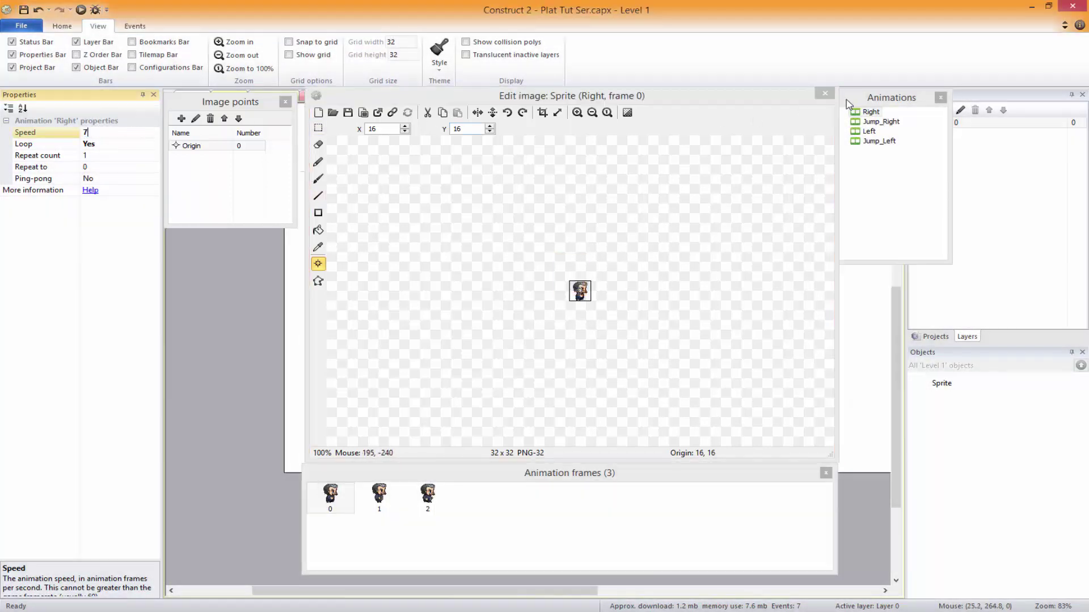
right_click(865, 119)
left_click(888, 167)
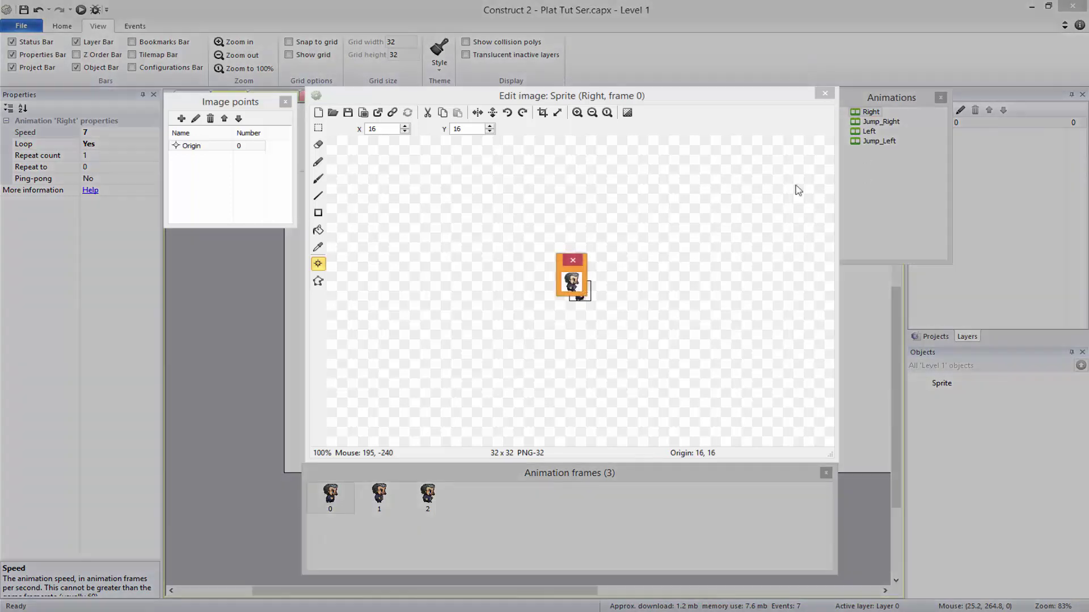
Step: Set the Right animation's speed to 8, then preview it and close the preview
left_click(572, 260)
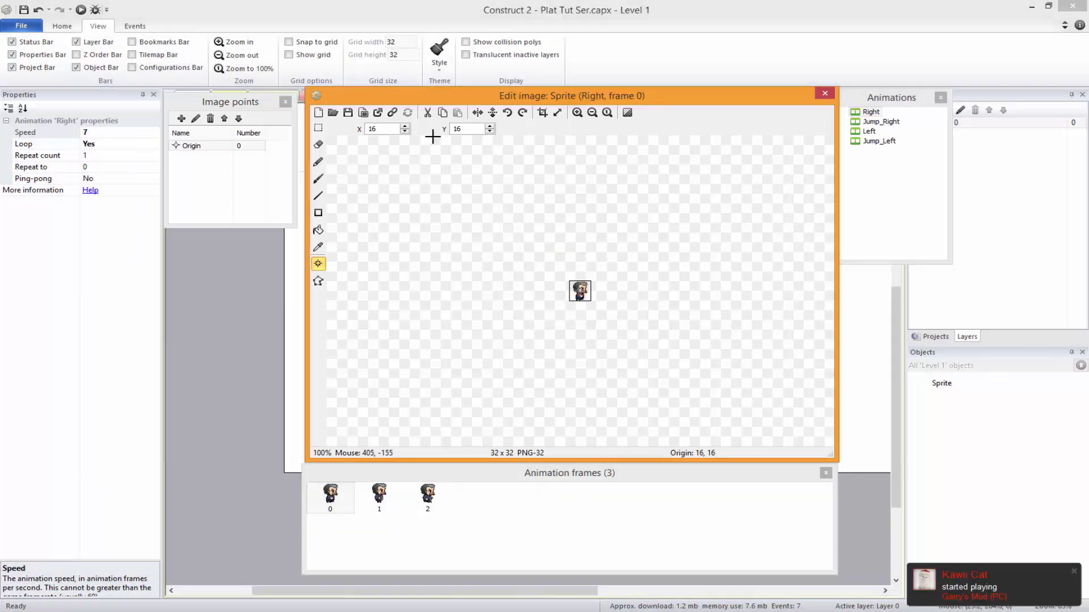
left_click(136, 144)
left_click(122, 132)
type("8")
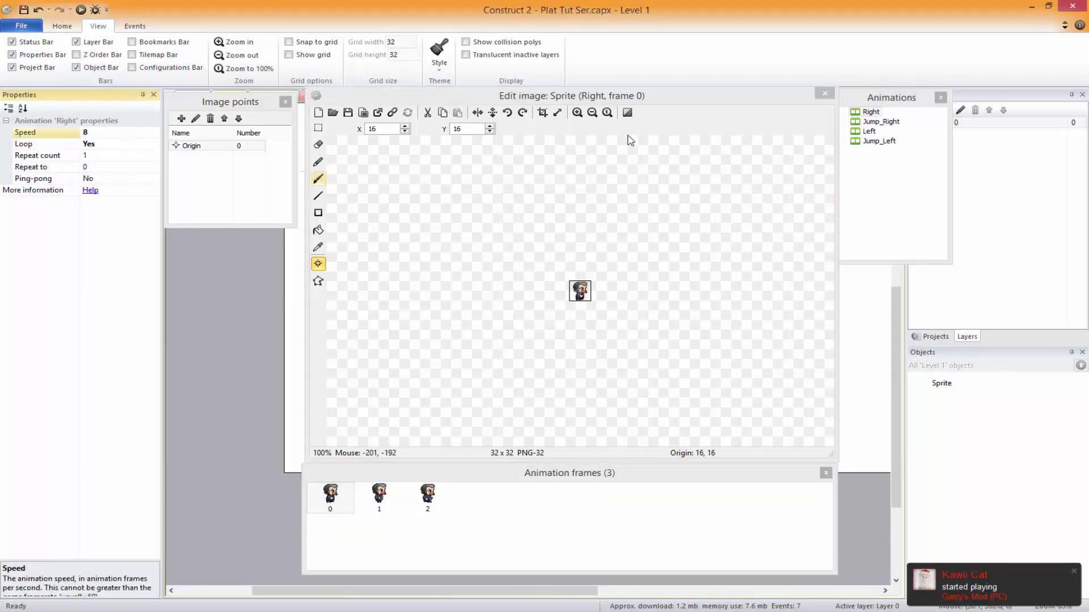
right_click(882, 111)
left_click(905, 163)
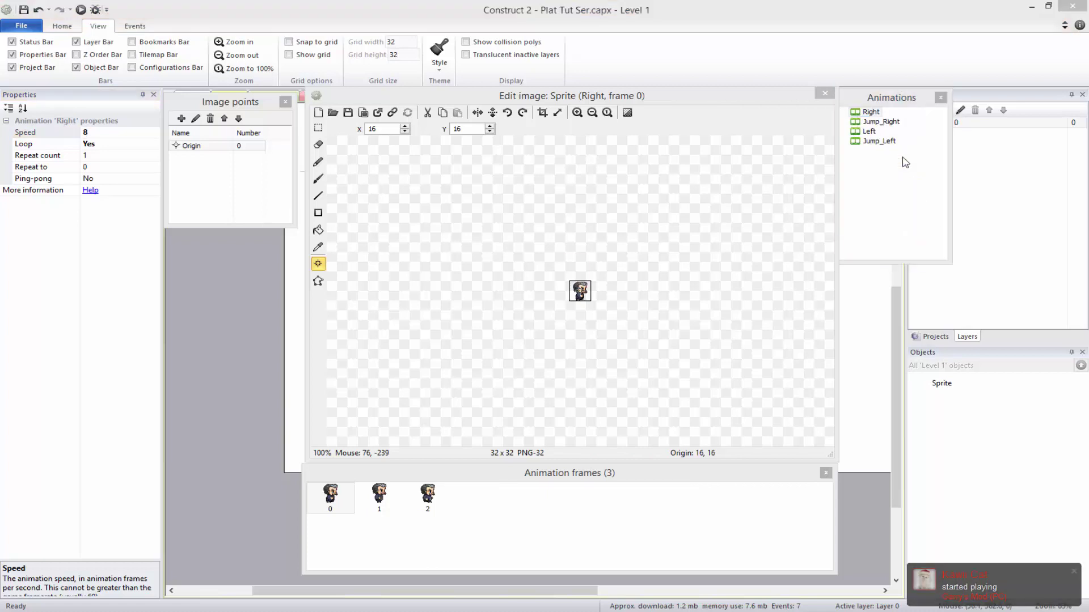
left_click(579, 287)
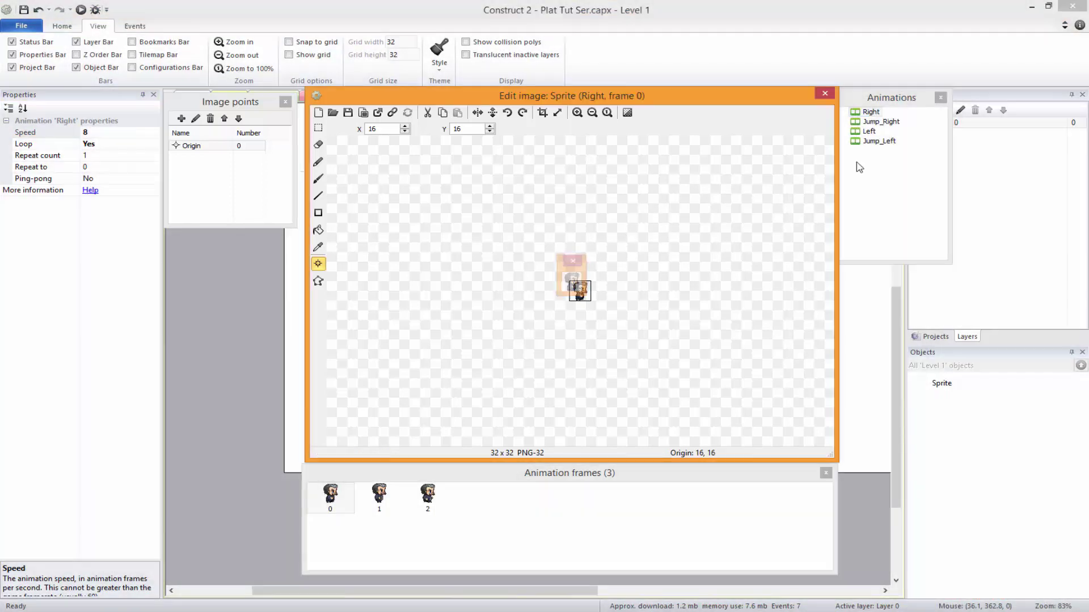
Step: Set the Left animation to loop at a speed of 8, then preview it and close the preview
right_click(881, 122)
key("Escape")
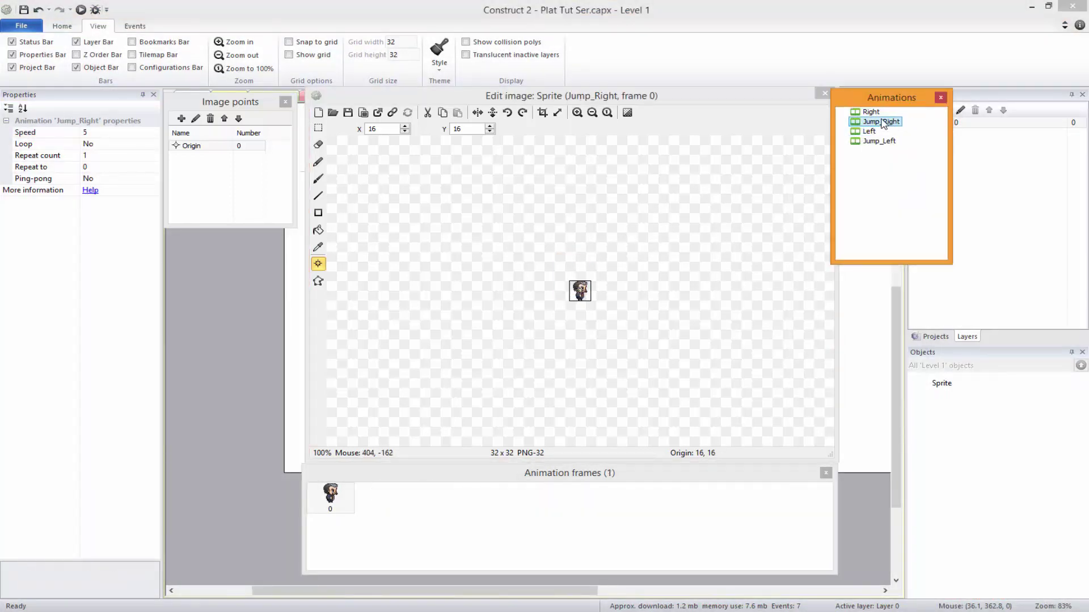
right_click(868, 134)
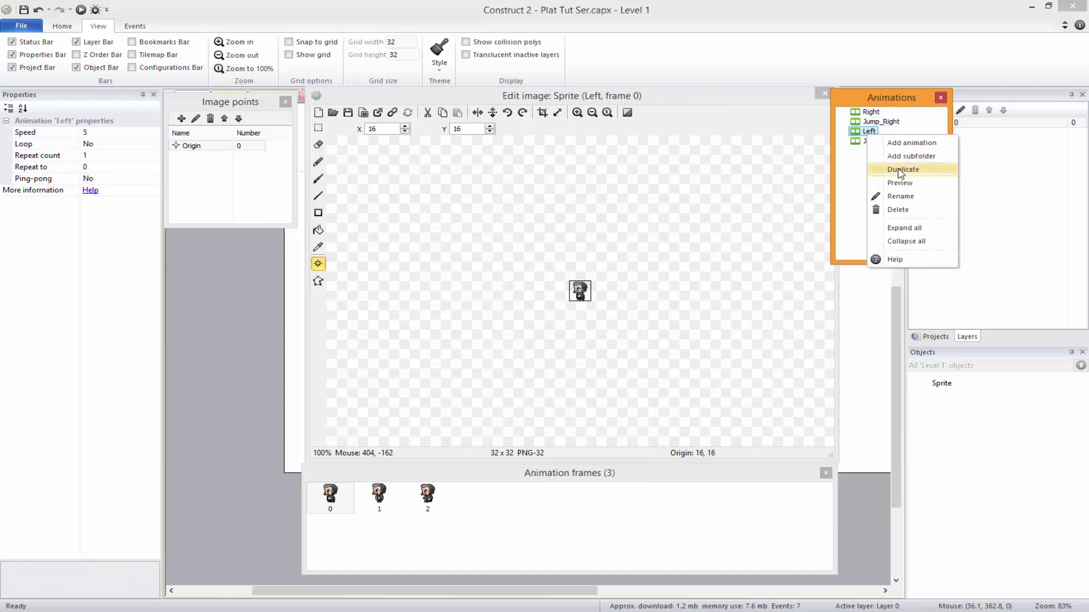
left_click(89, 144)
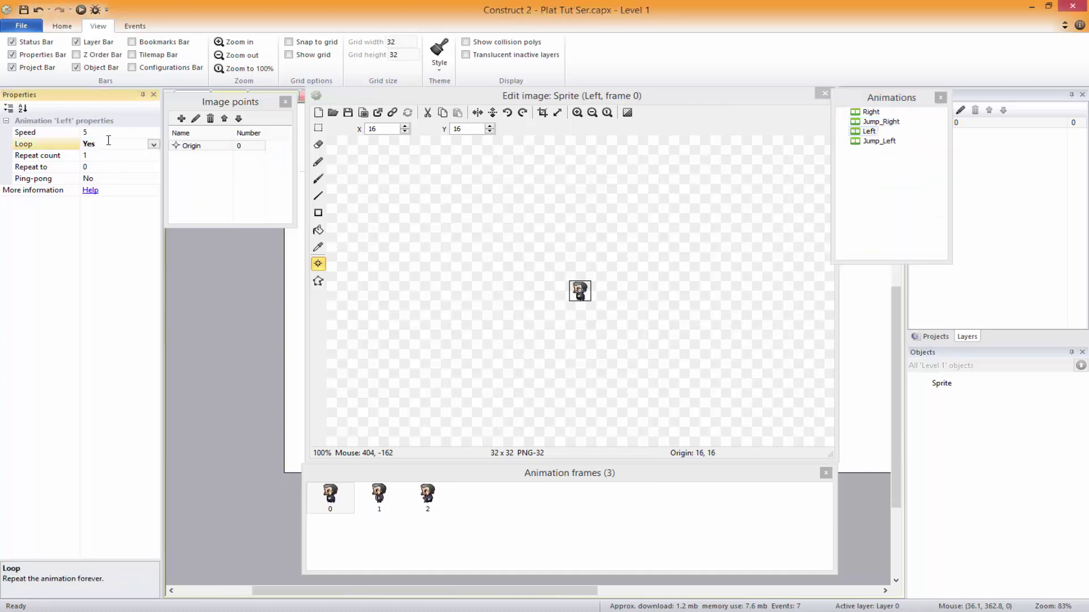
left_click(105, 135)
type("8")
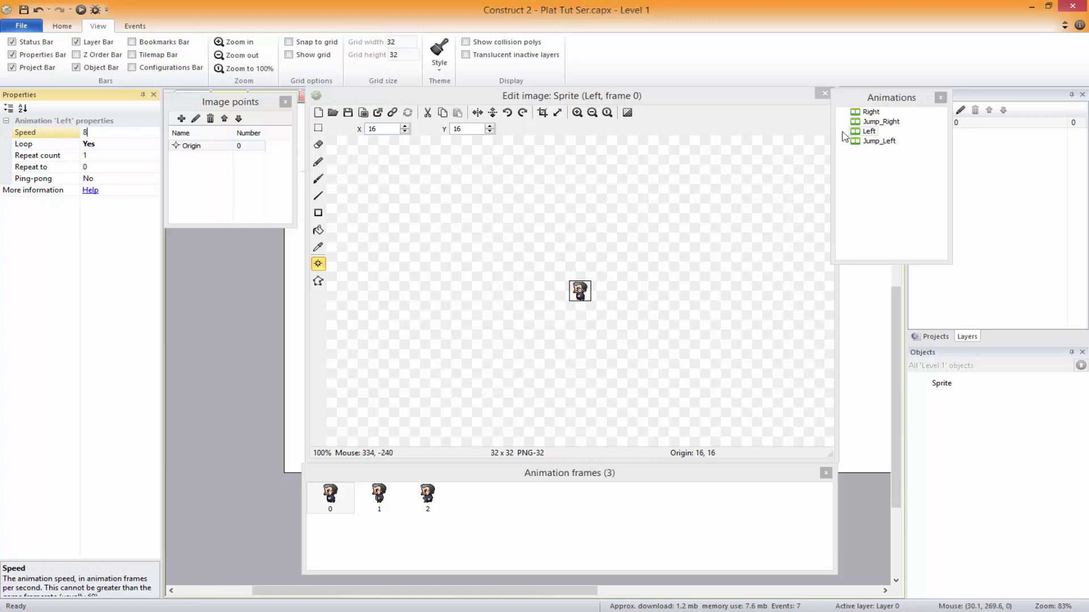
right_click(866, 134)
left_click(899, 180)
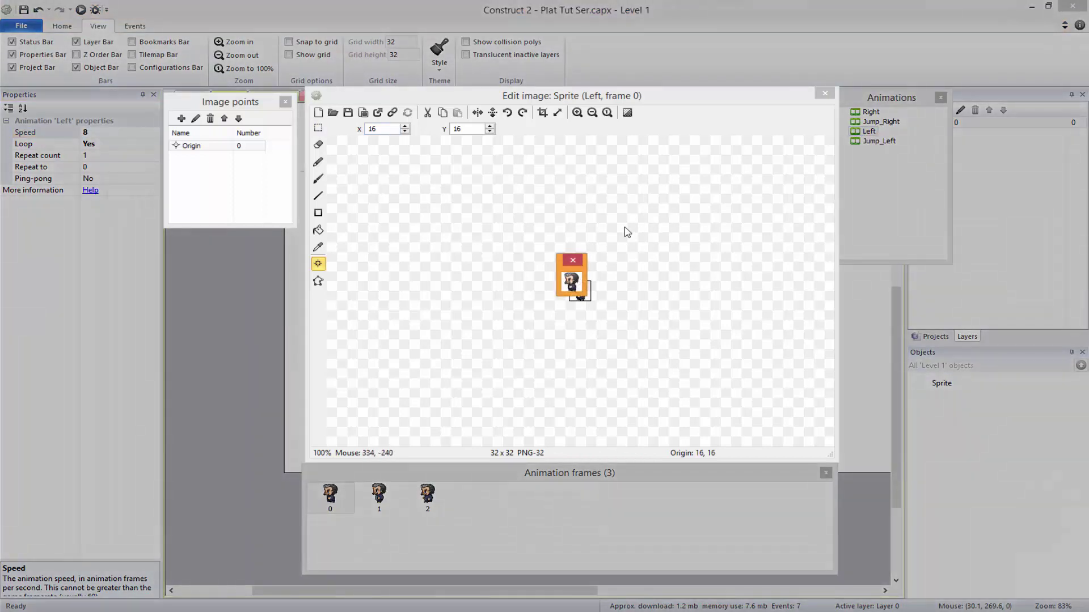
key("Escape")
left_click(887, 172)
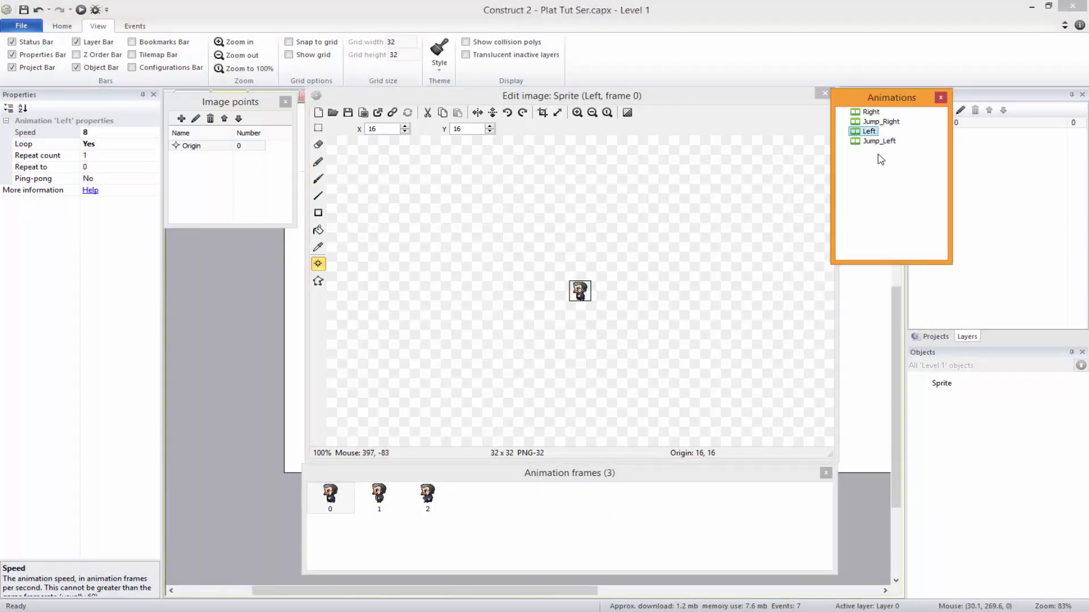
Step: Move the origin point of all three Right animation frames to the image's top-left corner at 0, 0
left_click(872, 113)
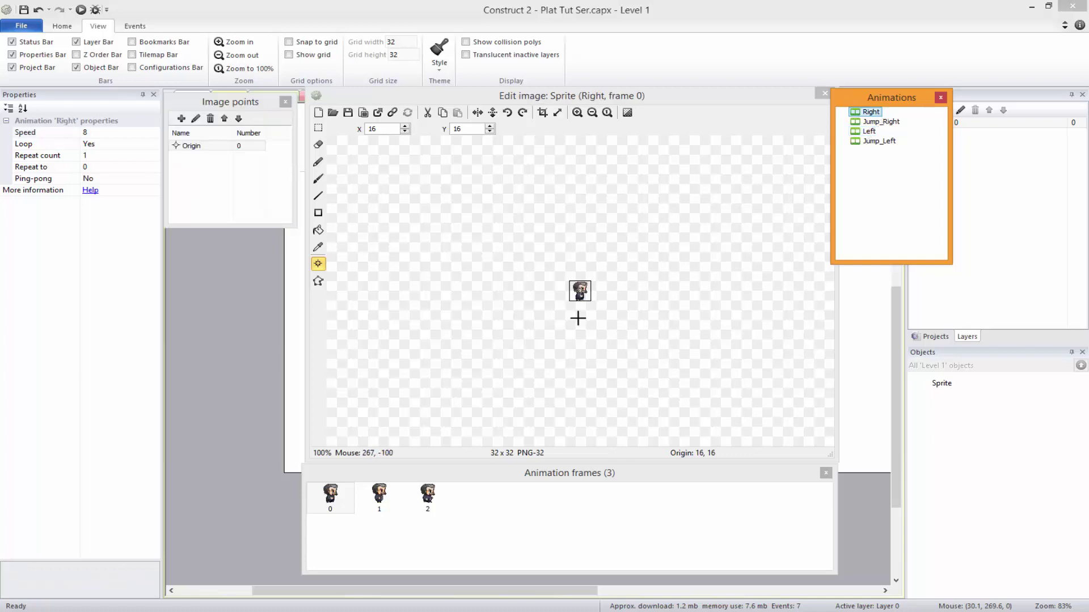
left_click(333, 513)
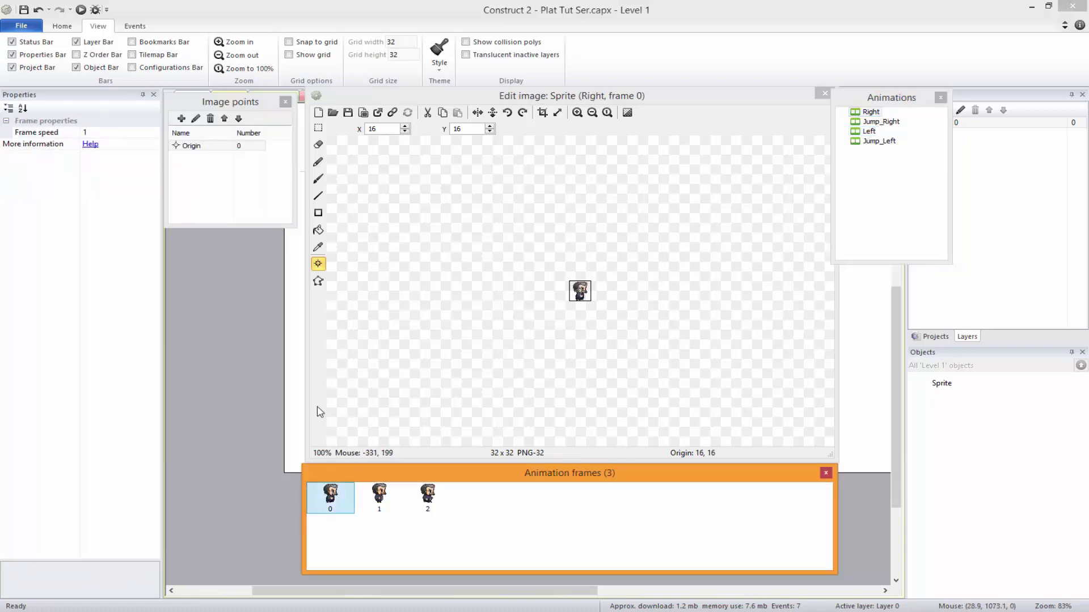
left_click(594, 301)
key("KP_7")
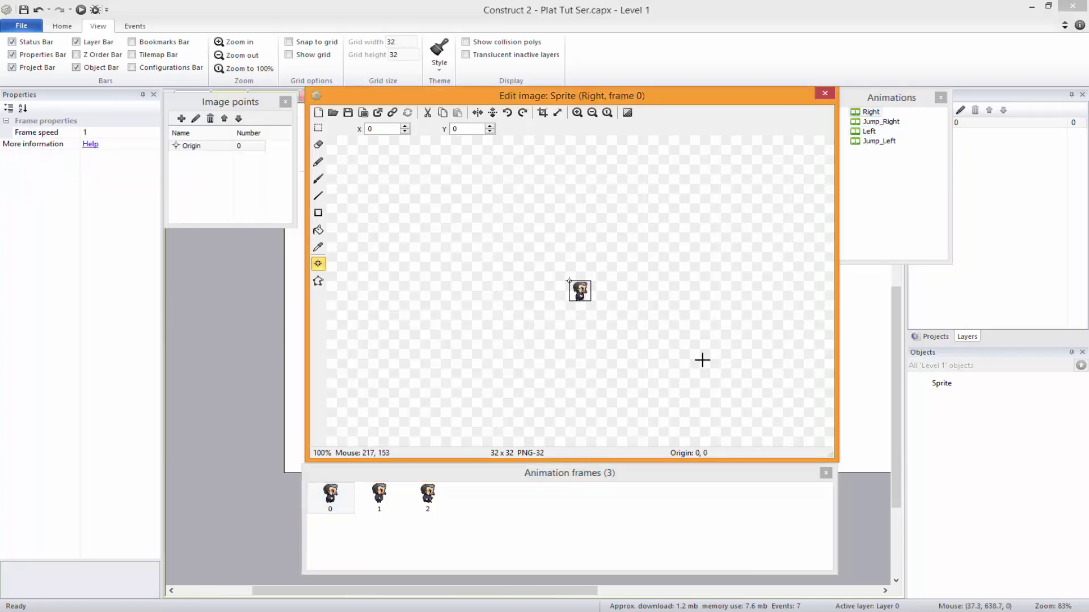
left_click(378, 494)
left_click(579, 290)
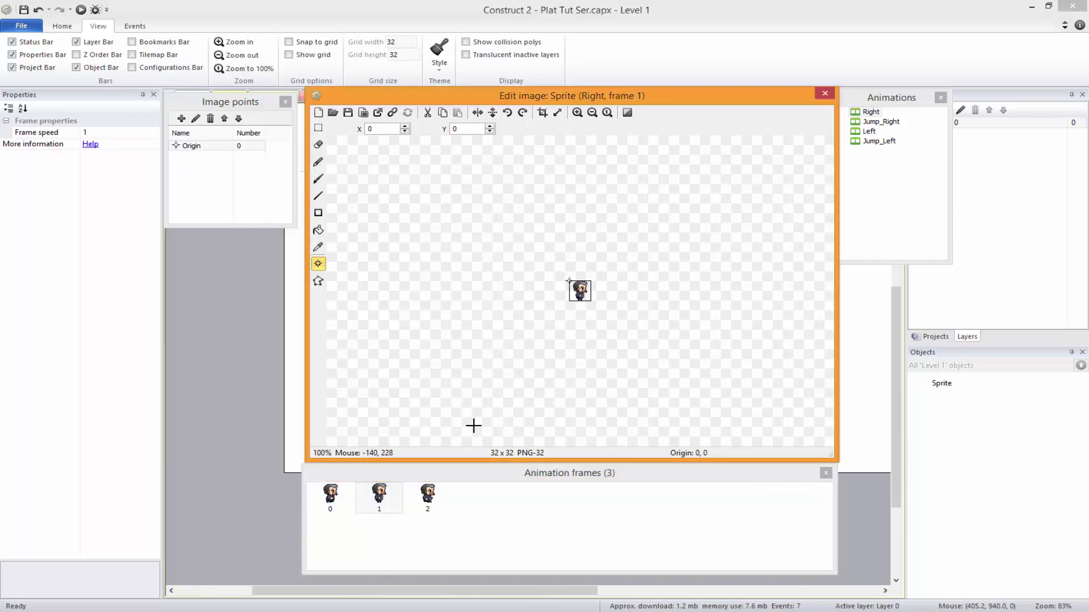
left_click(428, 494)
left_click(588, 399)
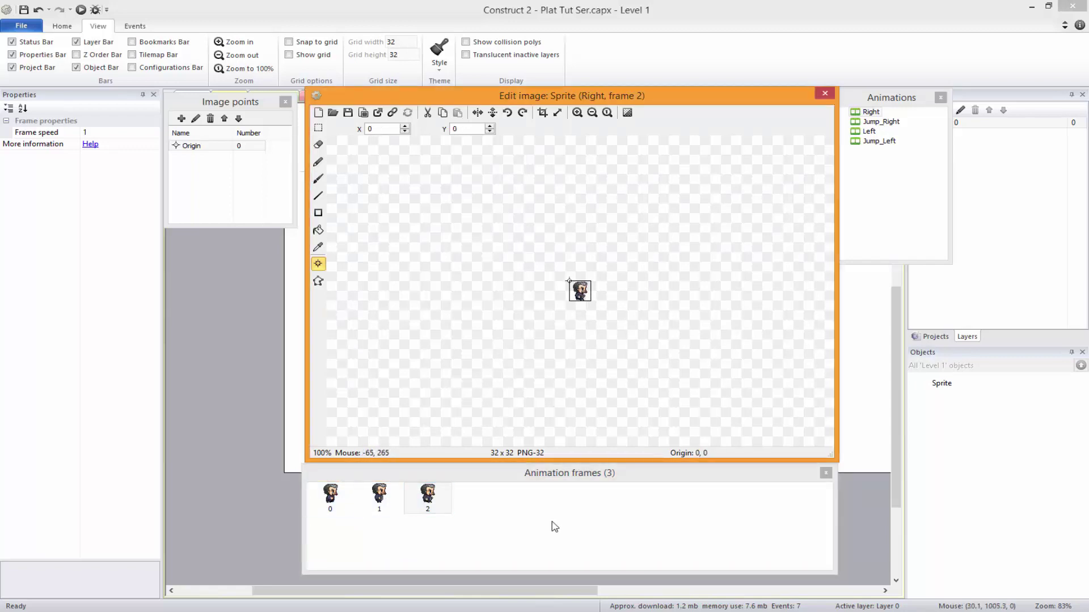
Step: Move the origin point of the Jump_Right, Left and Jump_Left animation frames to the top-left corner at 0, 0
left_click(883, 122)
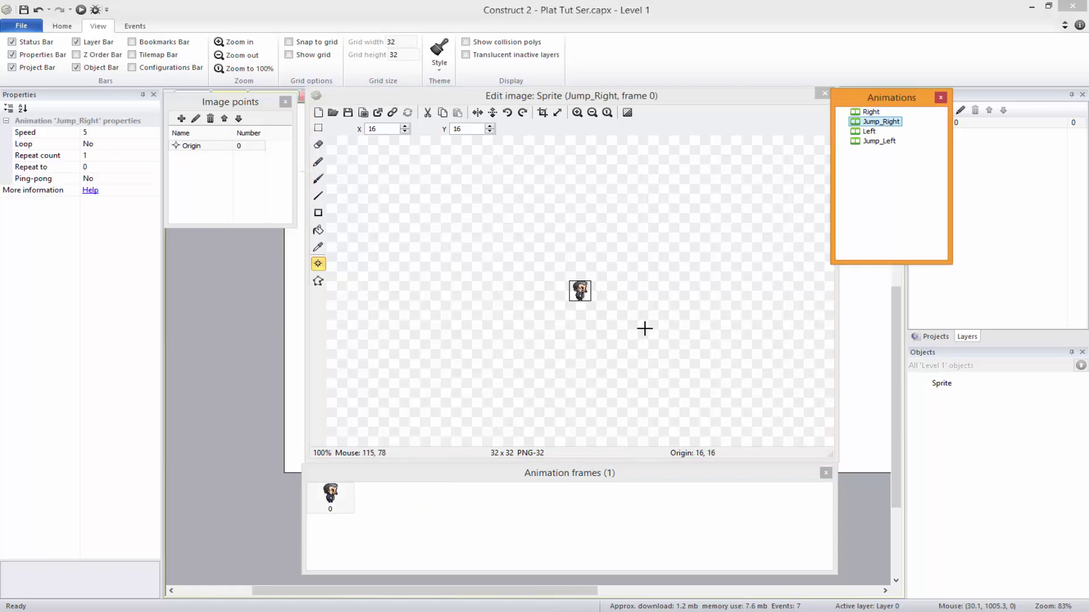
left_click(639, 323)
left_click(873, 132)
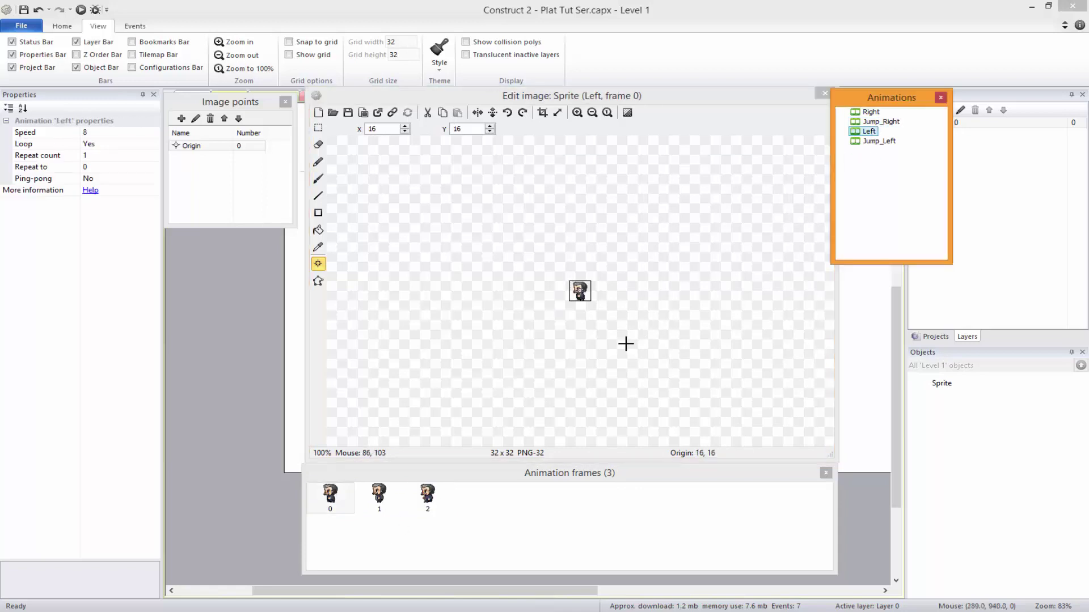
left_click(455, 425)
left_click(387, 496)
left_click(516, 359)
left_click(428, 494)
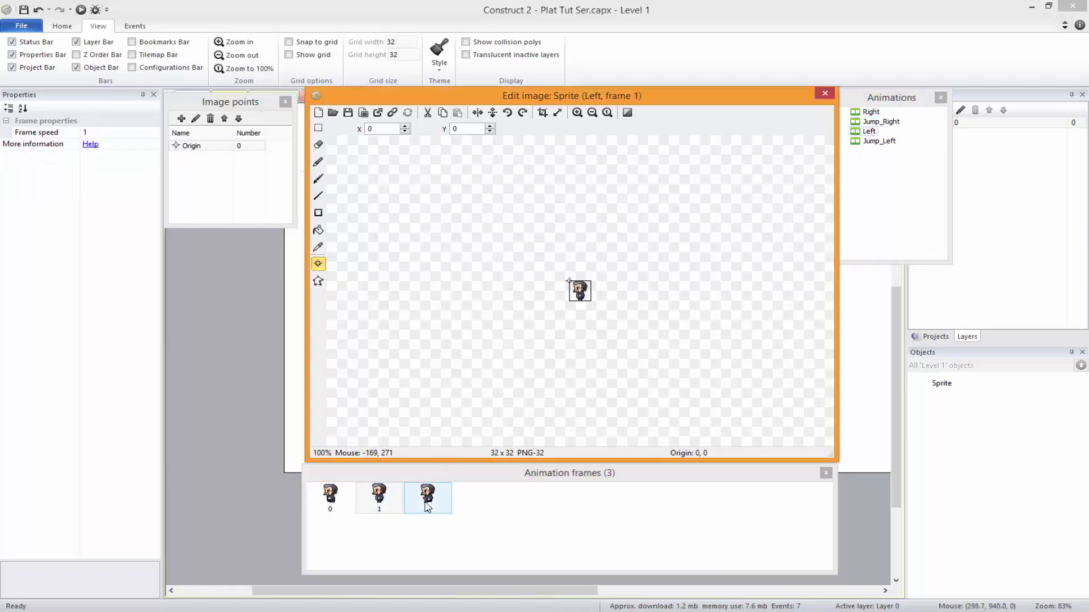
left_click(879, 141)
left_click(525, 339)
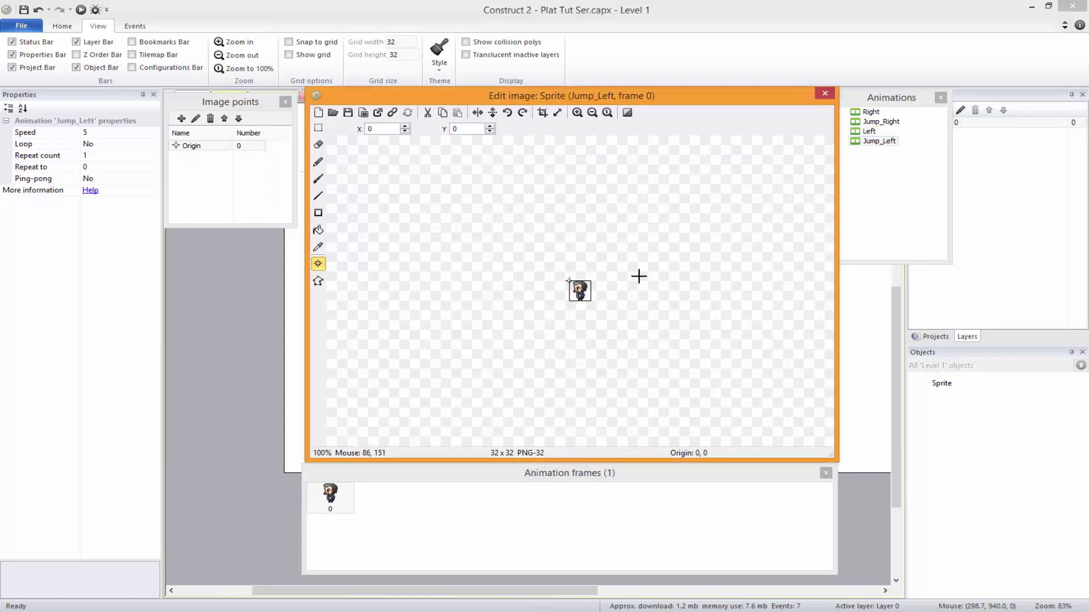
Step: Close the image editor and move the player sprite to about 158, 684 in the layout
left_click(826, 93)
left_click(582, 348)
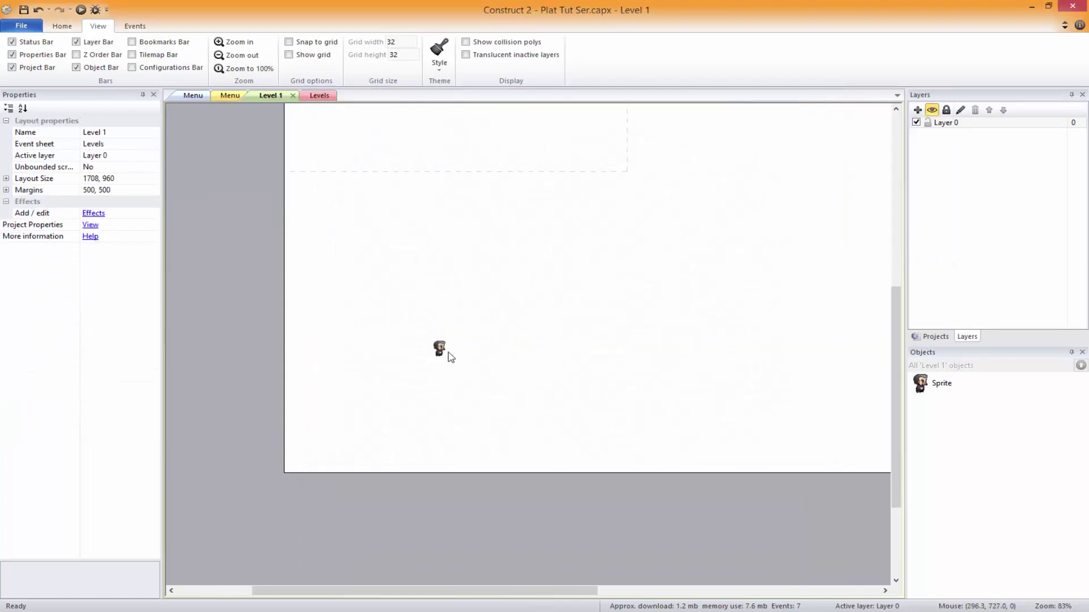
left_click_drag(441, 348, 376, 342)
Step: Show the layout grid, enable snapping to it and set the grid width and height to 64
left_click(289, 54)
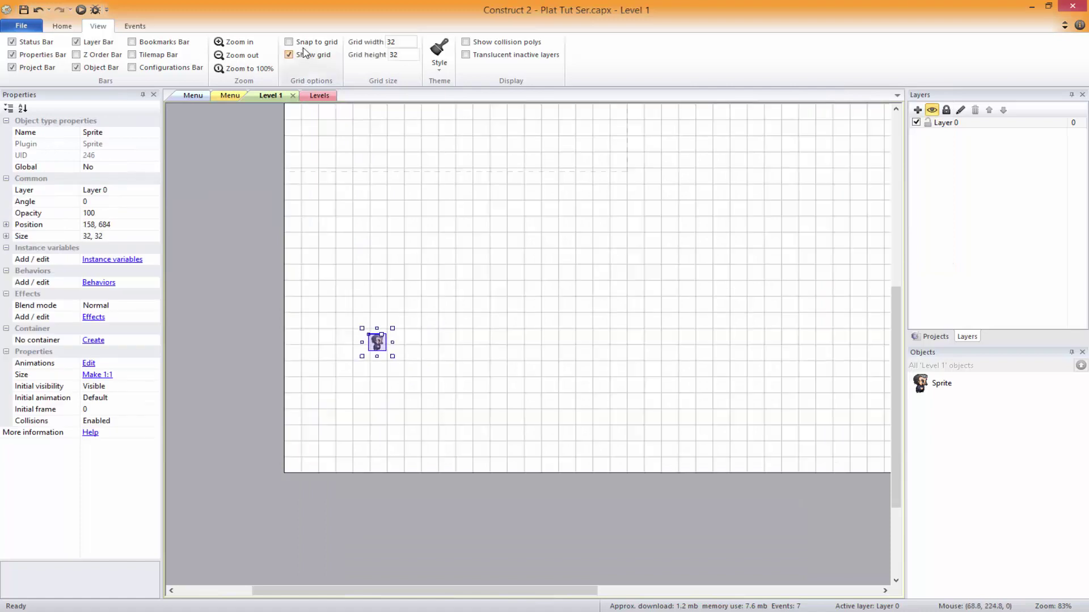
double_click(391, 43)
double_click(412, 52)
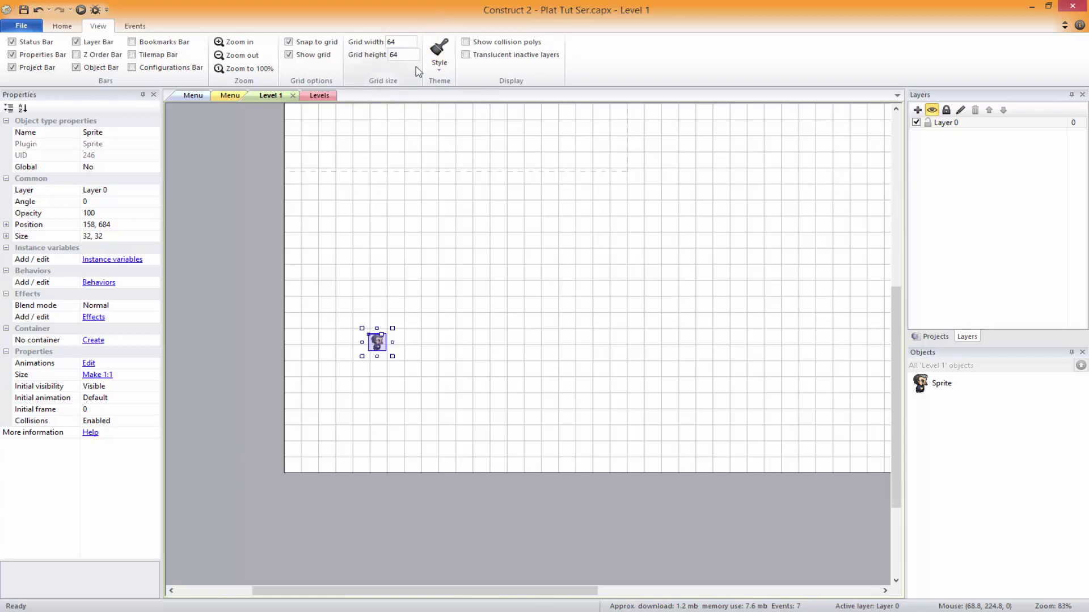
Step: Set the Level 1 layout size to 1280, 720
left_click(272, 170)
left_click(120, 181)
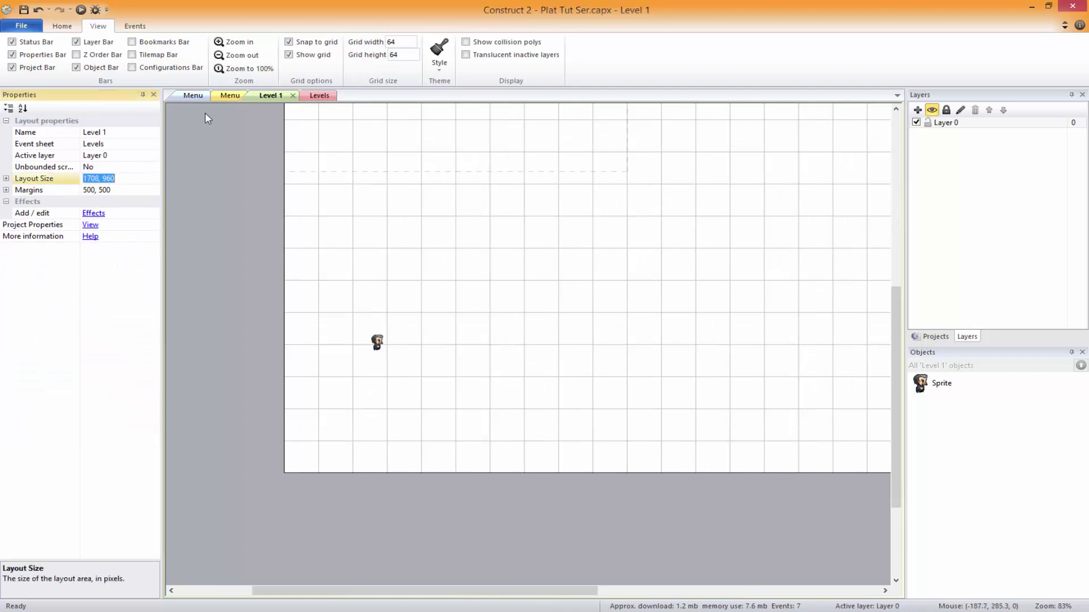
type("1280, 720")
key("Return")
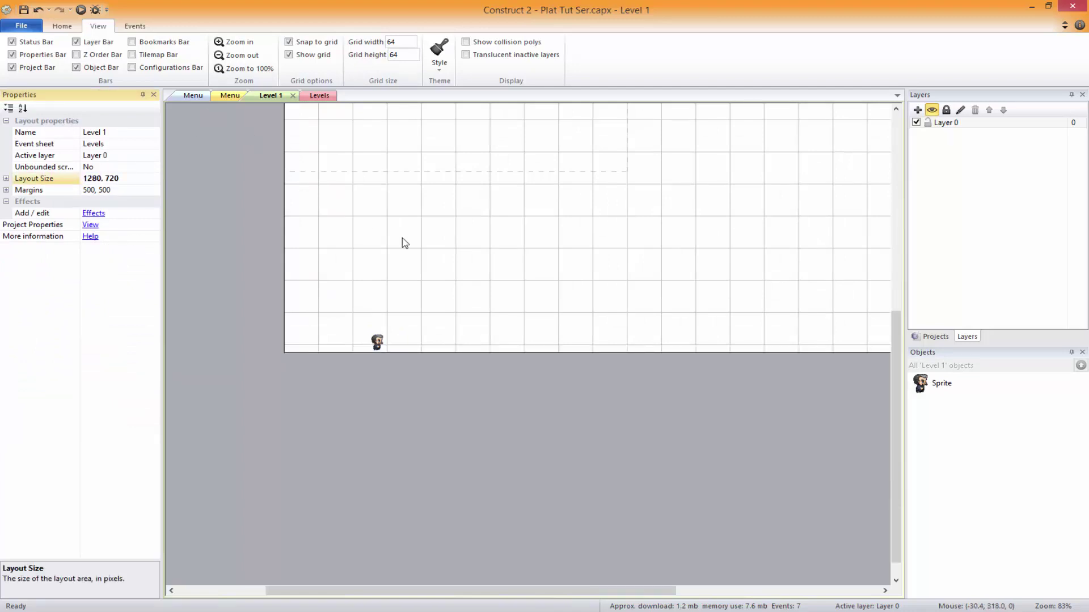
Step: Move the player sprite up inside the resized layout to 128, 384 and shift it one grid cell down
left_click_drag(381, 343, 366, 190)
scroll(449, 324, "up", 1)
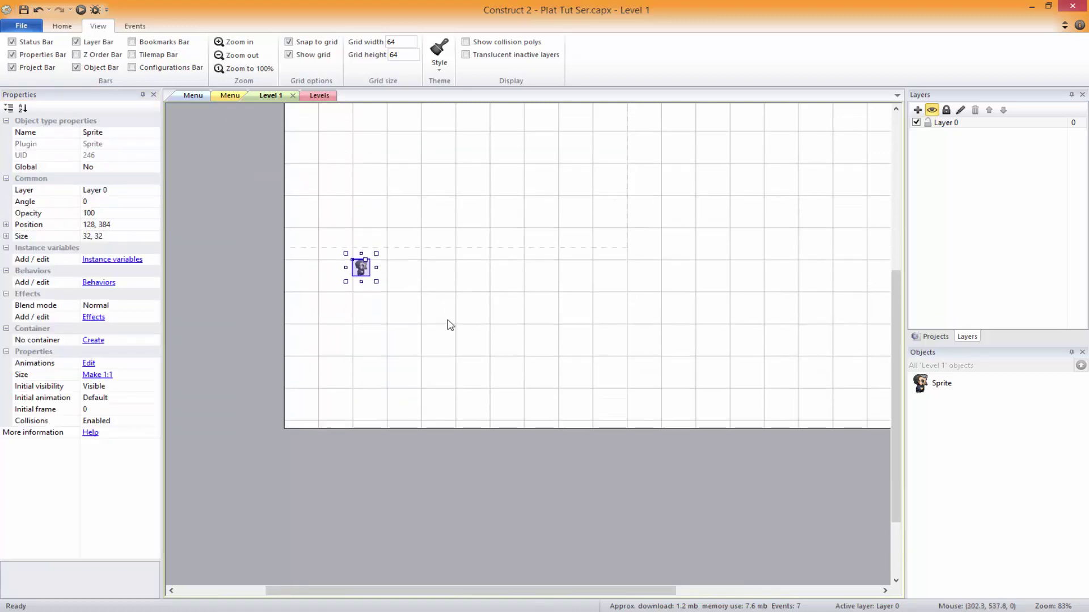
scroll(450, 324, "up", 2)
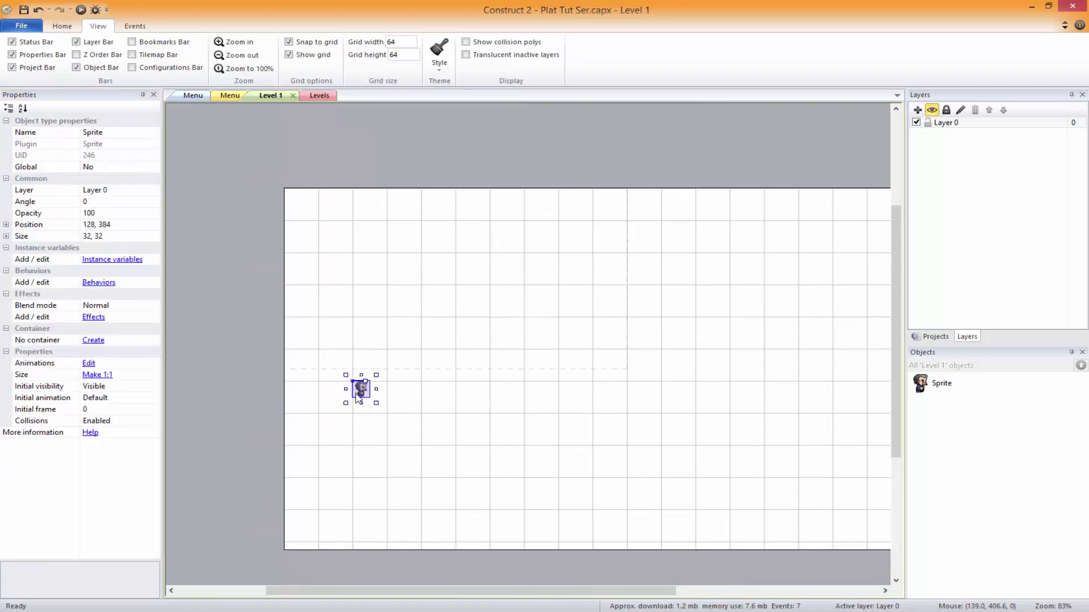
left_click_drag(361, 389, 363, 423)
left_click(414, 441)
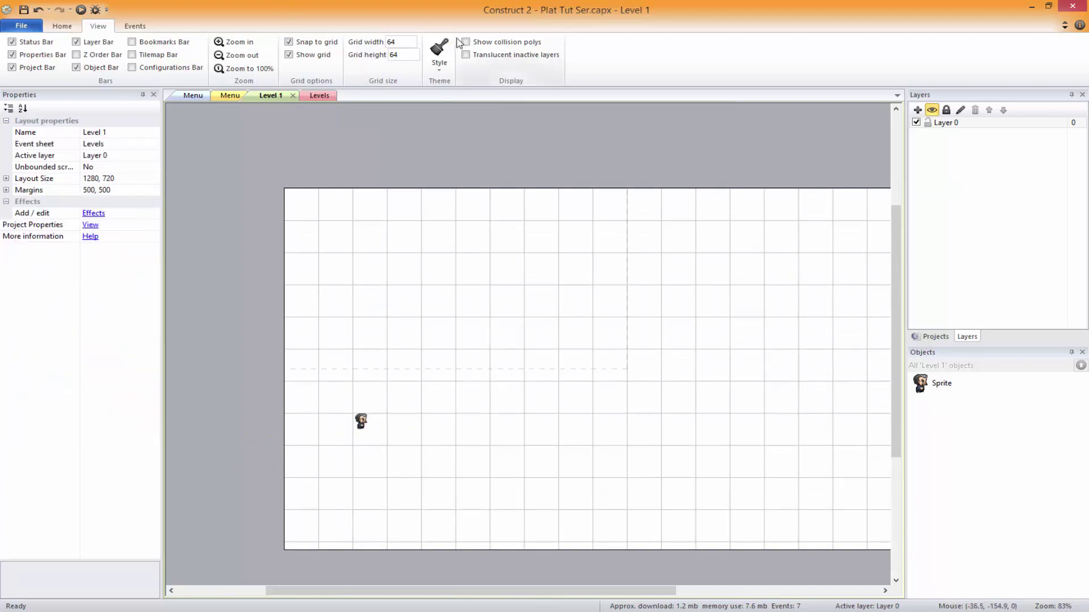
Step: Set the grid width to 32 and try the same value for the grid height
double_click(401, 43)
type("32")
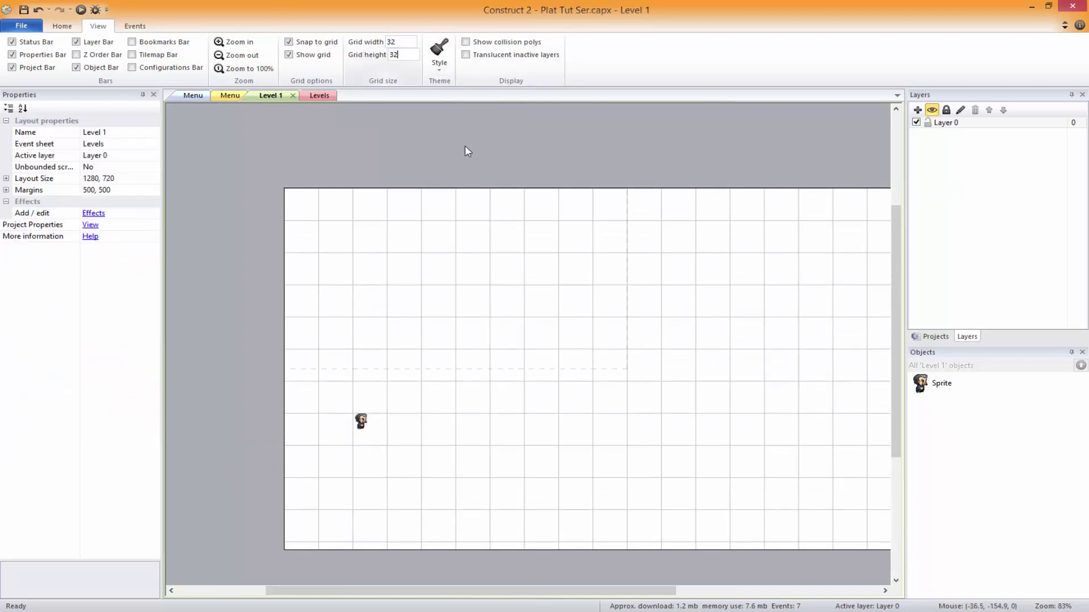
key("Return")
Step: Reposition the player sprite on the finer grid, placing it at 160, 640 near the layout's lower-left corner
left_click_drag(363, 422, 428, 389)
left_click(568, 359)
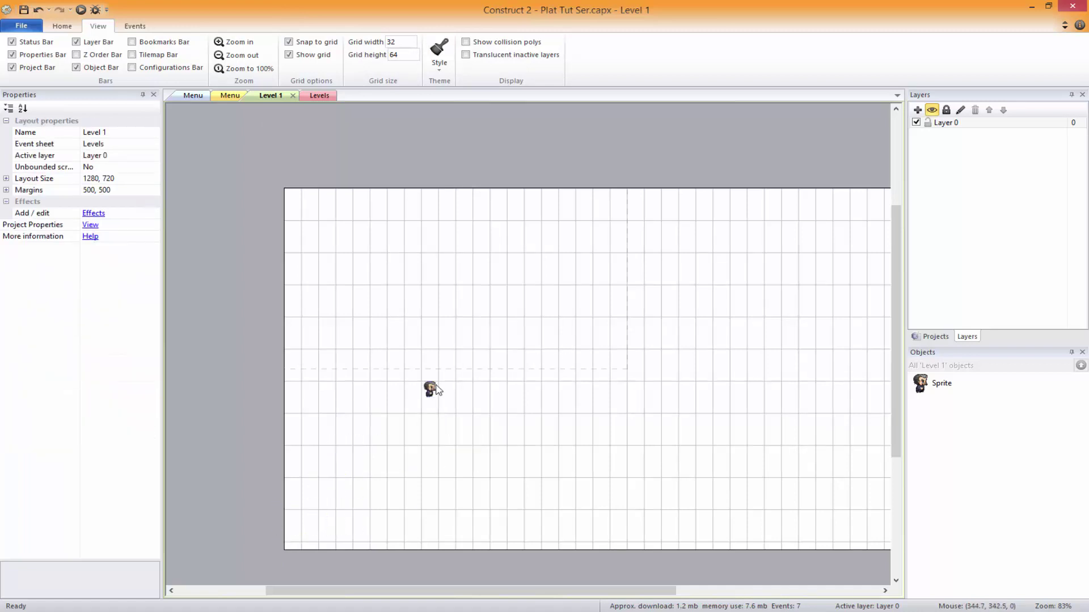
middle_click_drag(512, 485, 412, 348)
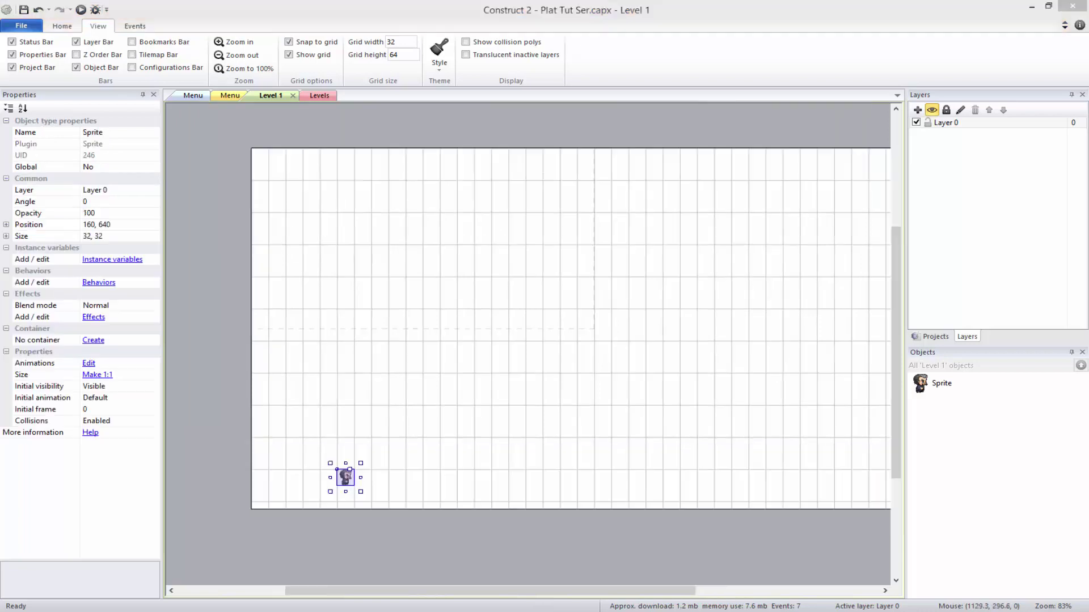
left_click(569, 379)
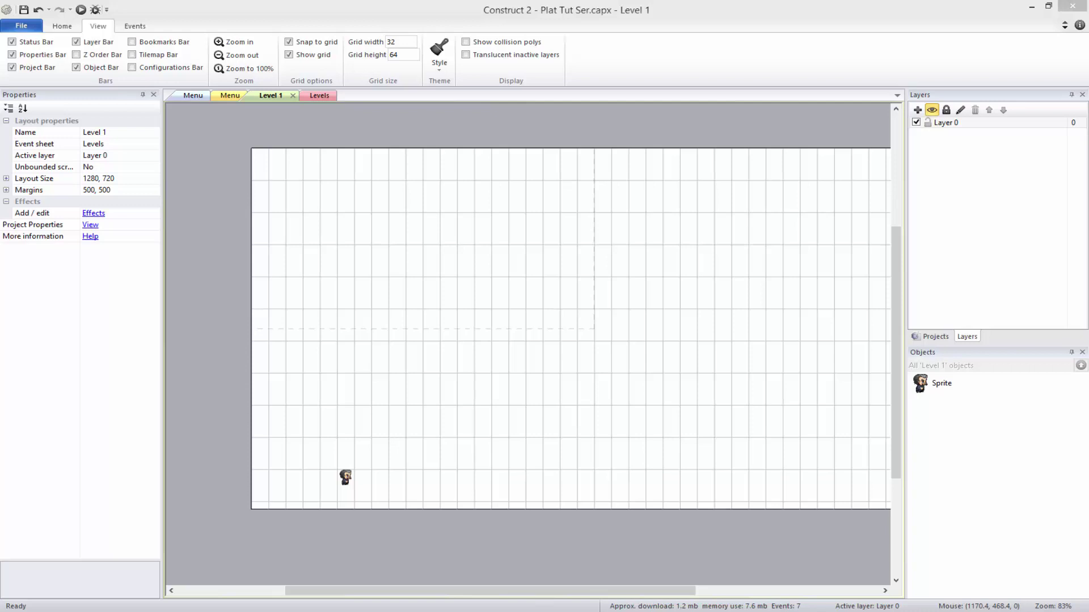
Step: Add the plainDirt image as a sprite at 384, 448 in the layout and set its size to 32, 32
left_click(469, 384)
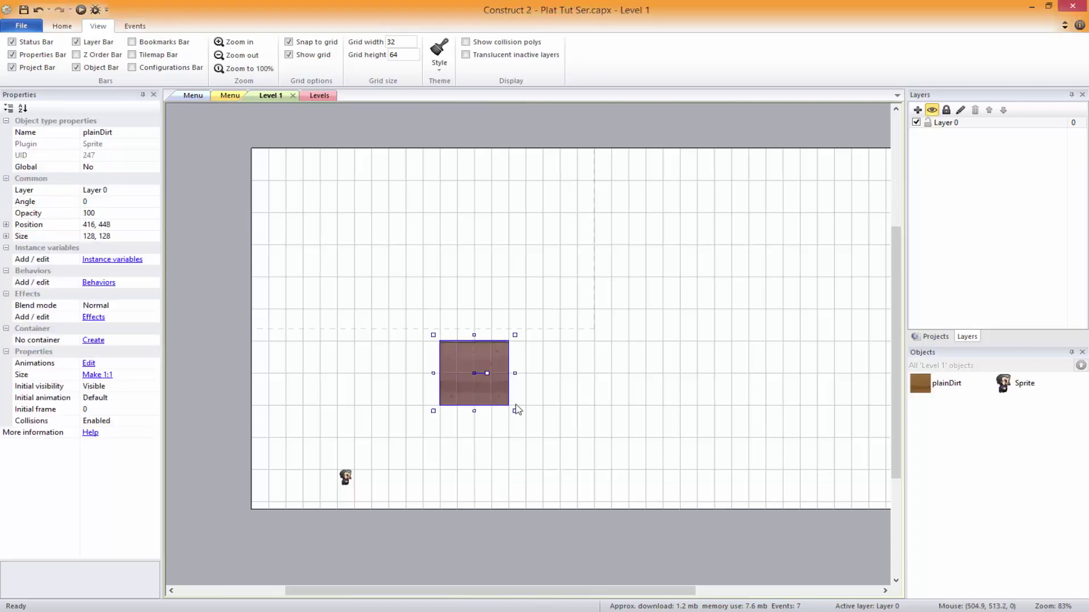
left_click_drag(527, 355, 482, 389)
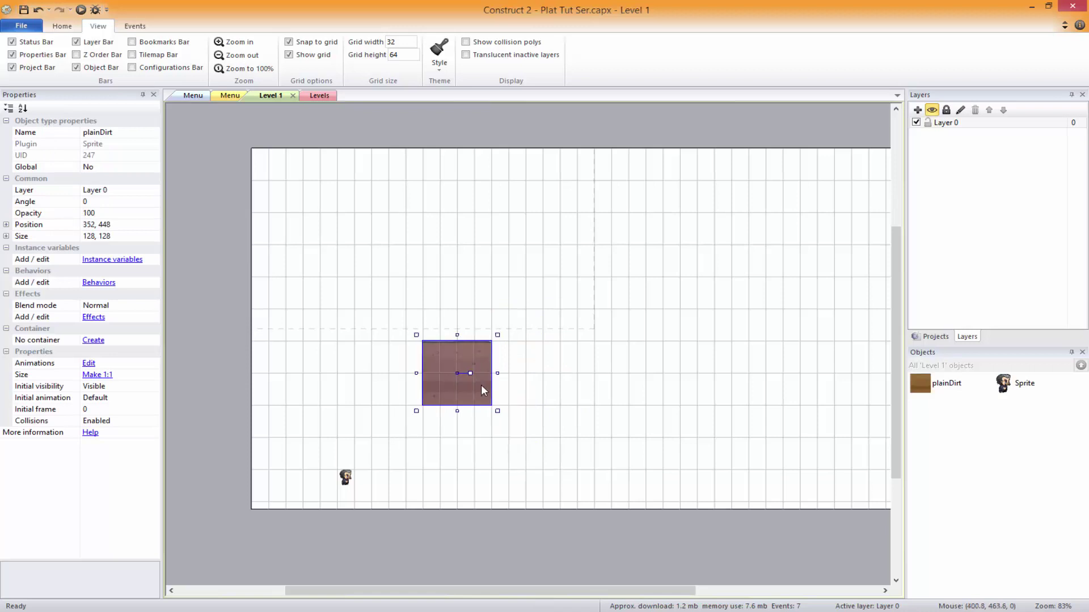
left_click(105, 236)
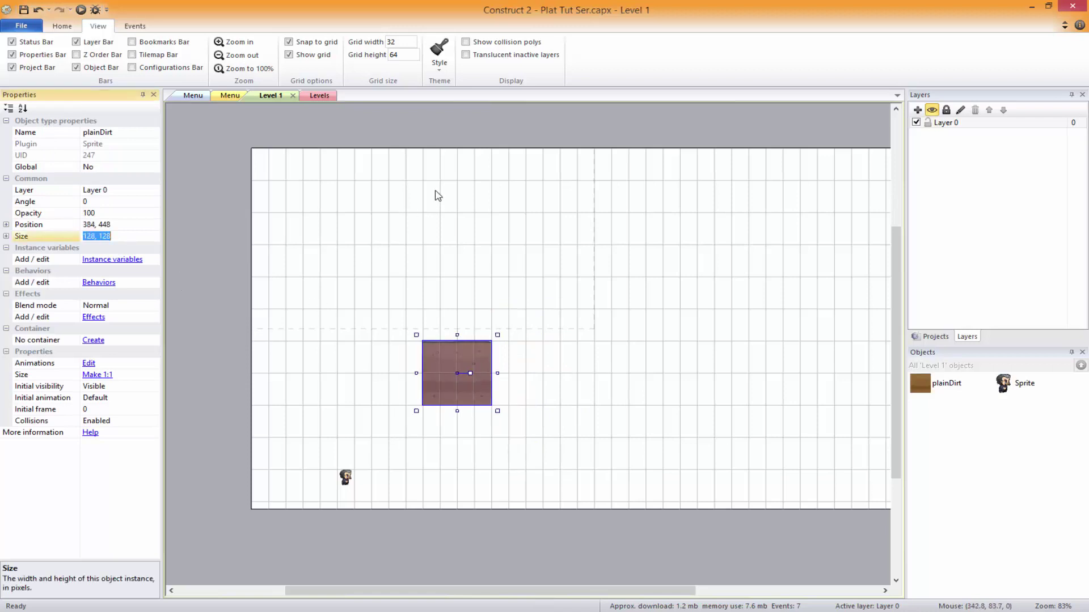
type("62,32")
key("Return")
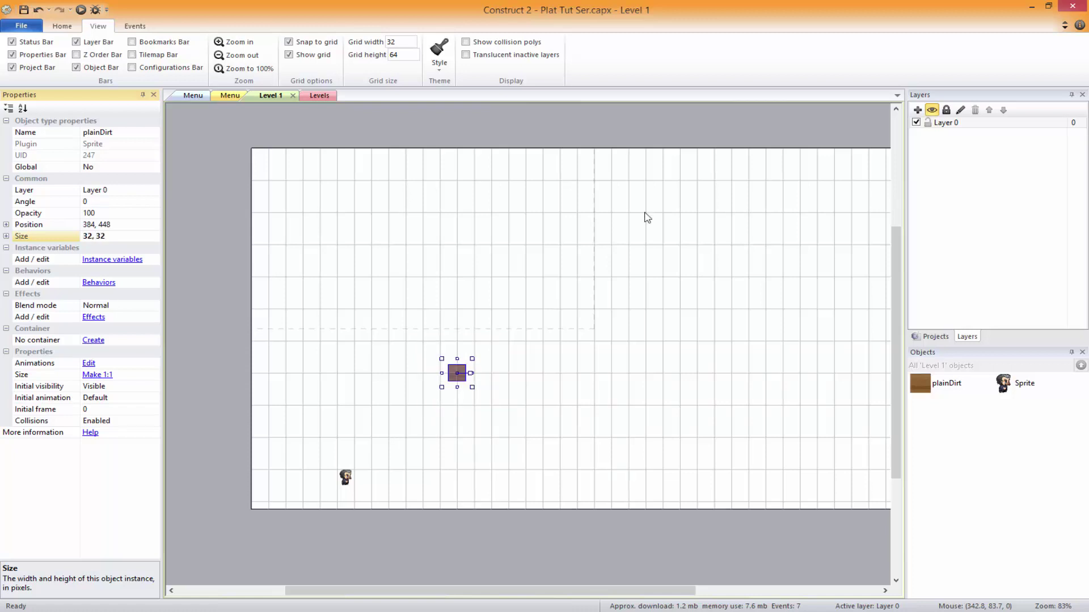
Step: Move the plainDirt tile toward the layout's lower-left corner near the player sprite, placing it at 128, 576
left_click(605, 392)
scroll(606, 397, "up", 5, "ctrl")
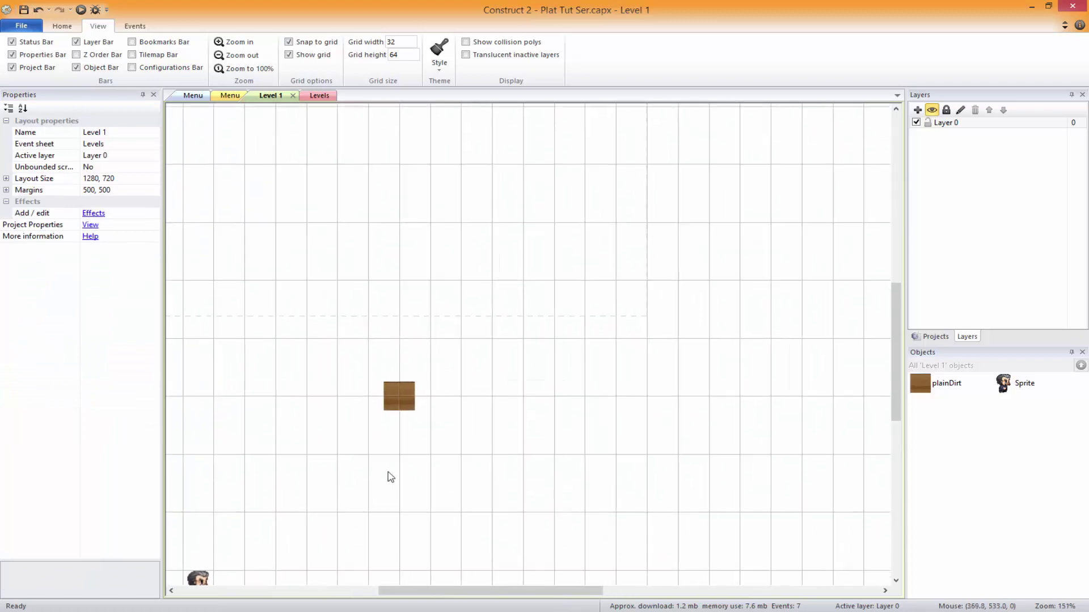
scroll(391, 477, "up", 10, "ctrl")
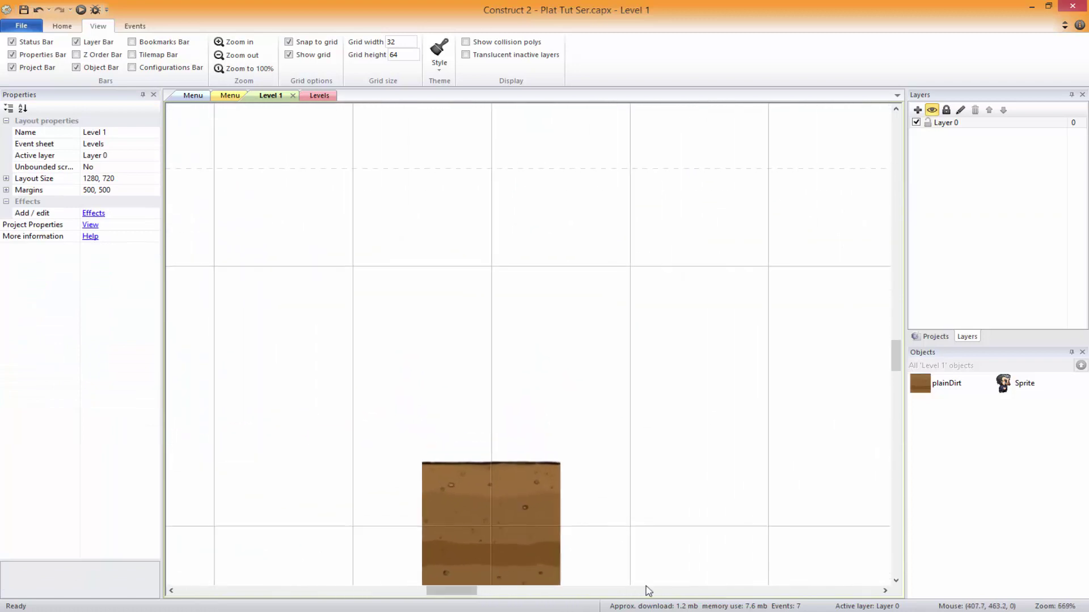
scroll(768, 304, "down", 10, "ctrl")
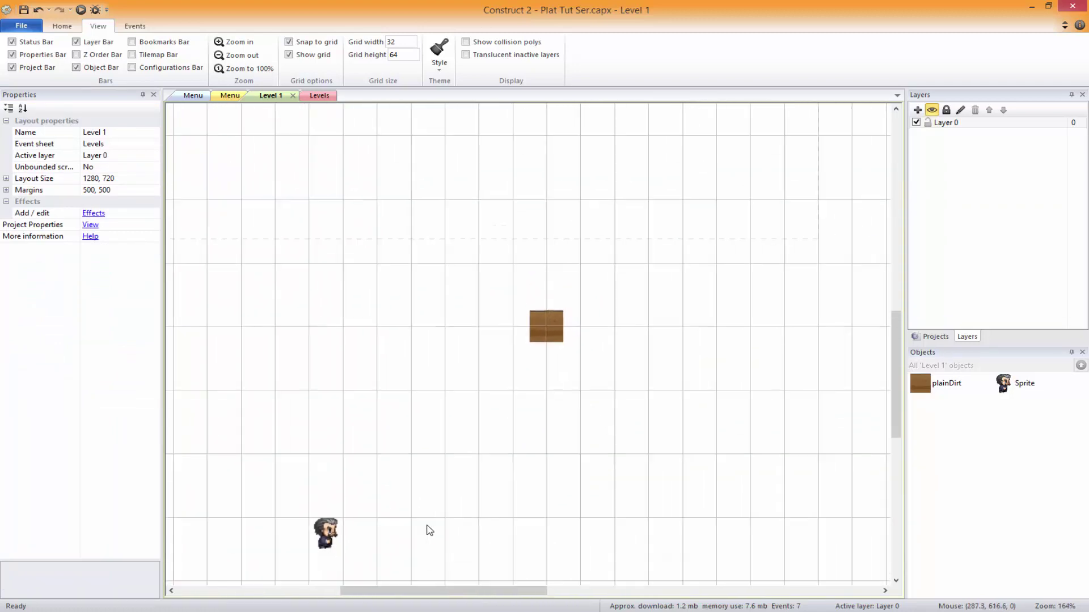
scroll(454, 510, "down", 1, "ctrl")
middle_click_drag(492, 491, 646, 420)
left_click_drag(714, 249, 465, 359)
Step: Open the plainDirt image for editing and move its origin to the image's top-left corner at 0, 0
double_click(468, 368)
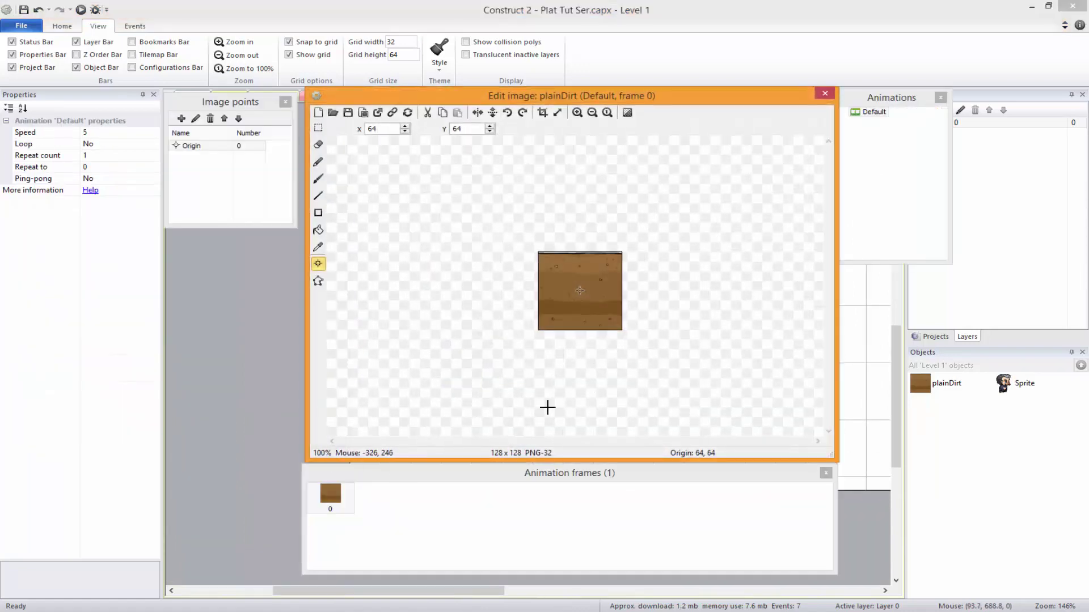
key("KP_7")
left_click(464, 516)
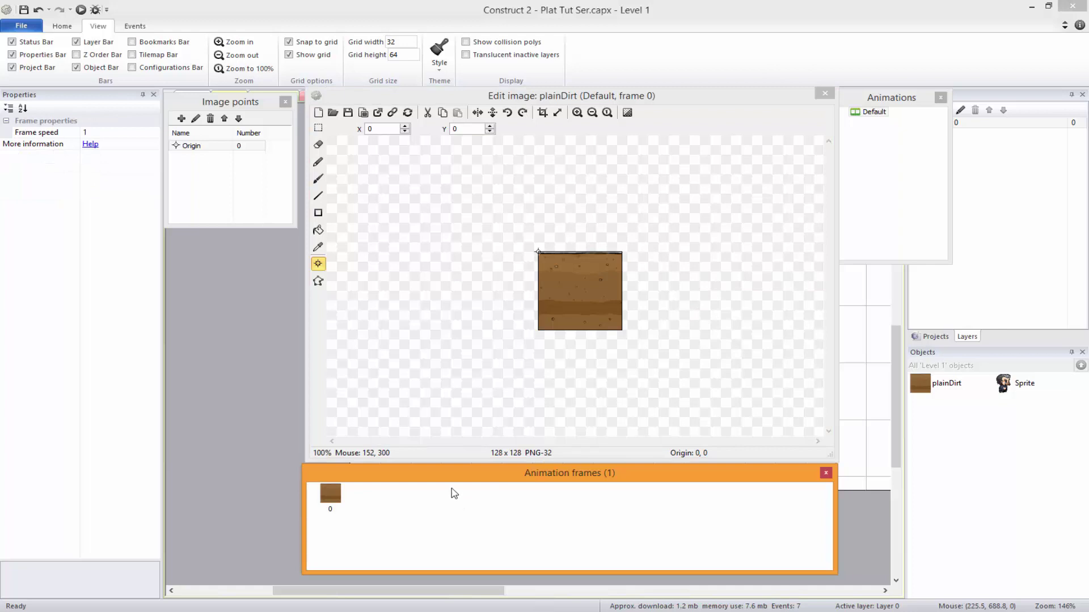
Step: Start importing animation frames from files and browse to the DIRT folder under Platformer Tutorial Series, RES
left_click(331, 493)
right_click(467, 522)
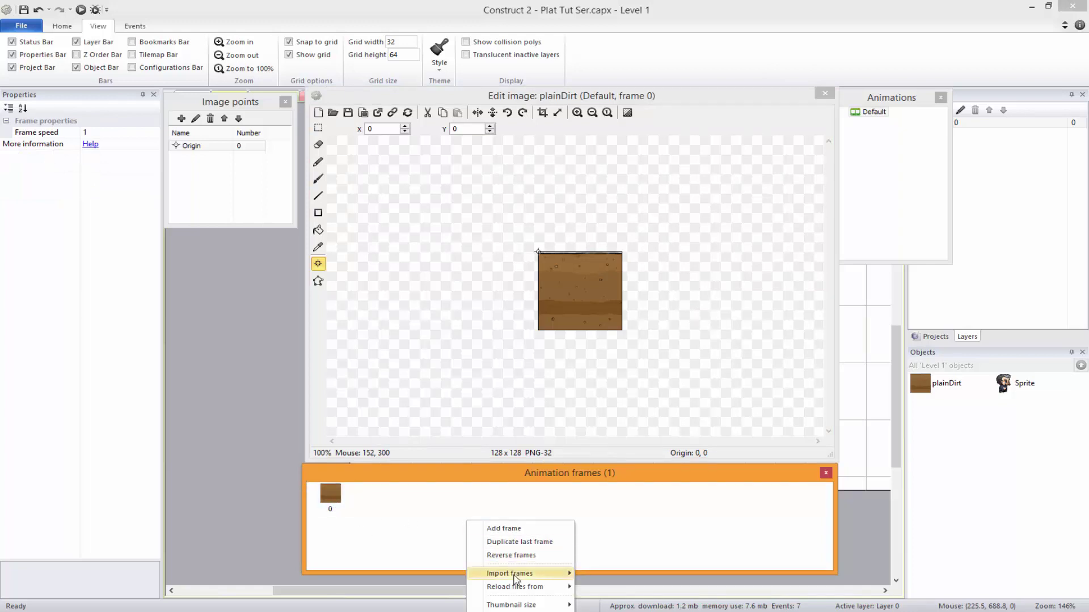
mouse_move(516, 578)
left_click(640, 575)
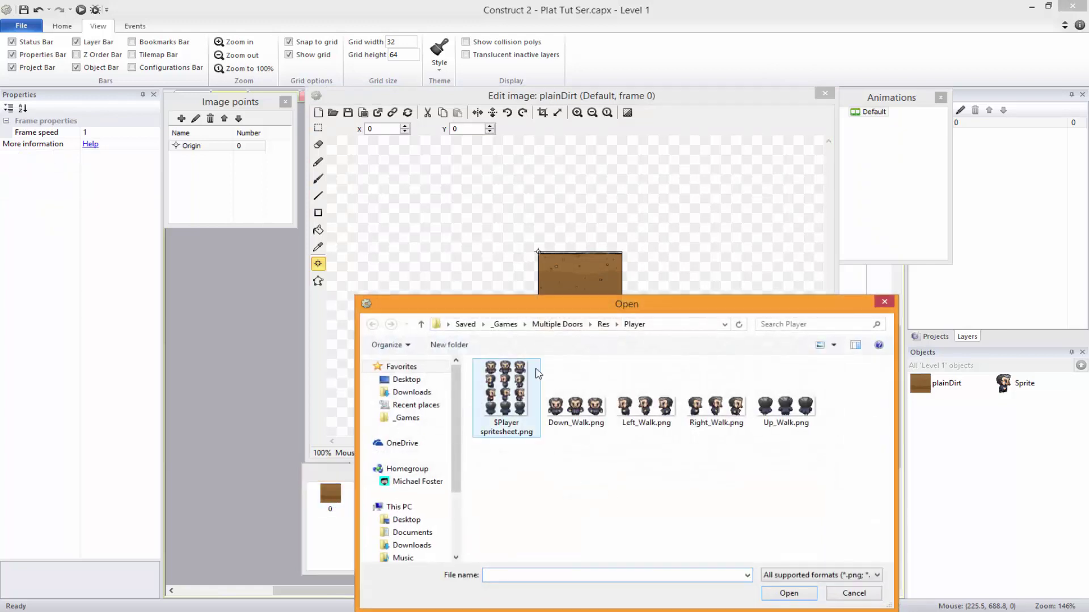
left_click(407, 418)
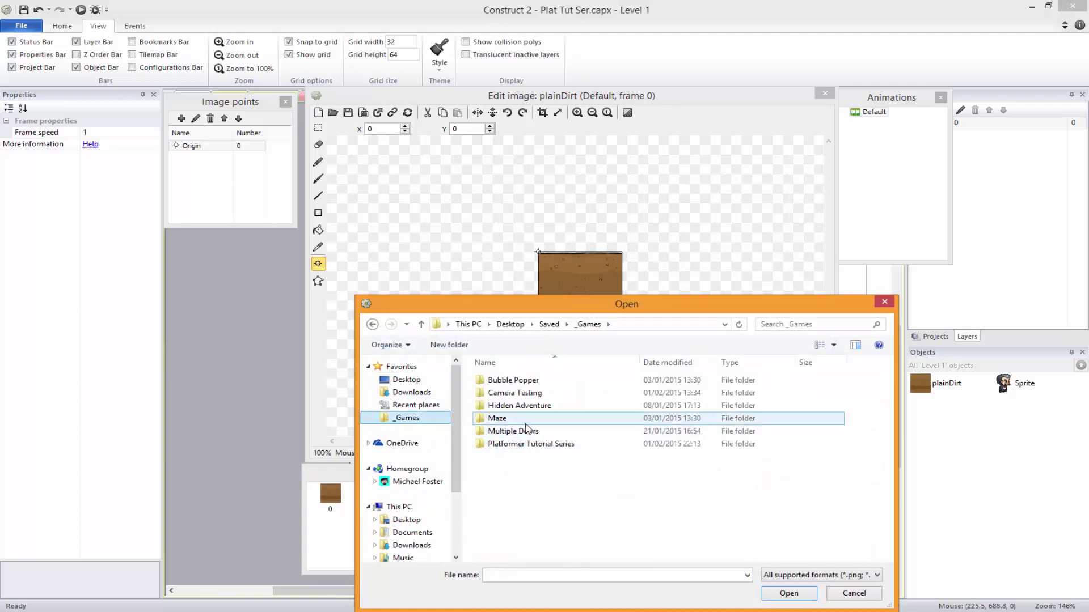
double_click(520, 445)
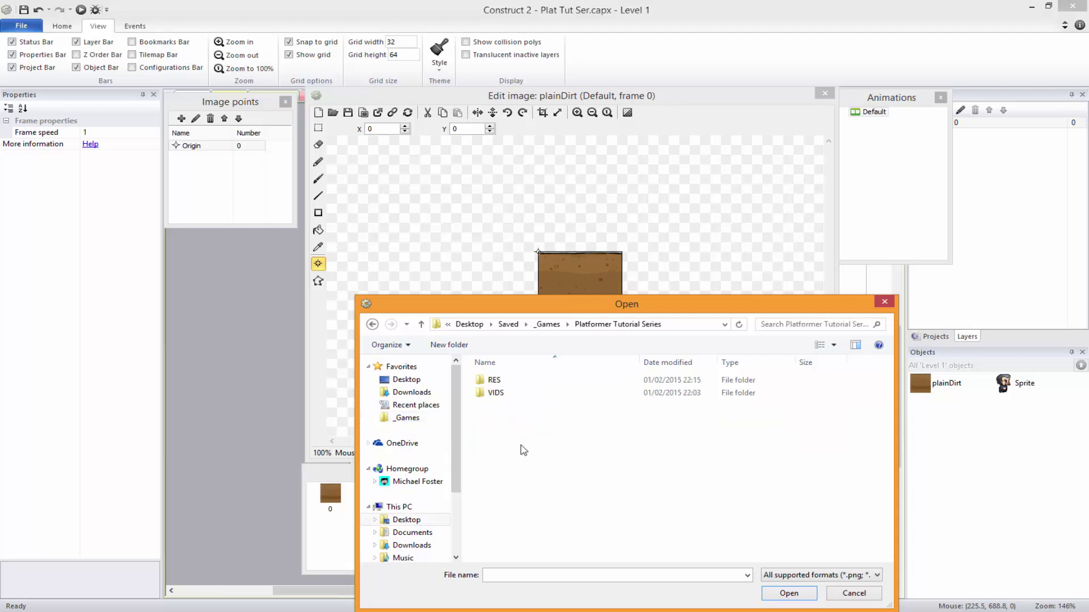
double_click(479, 384)
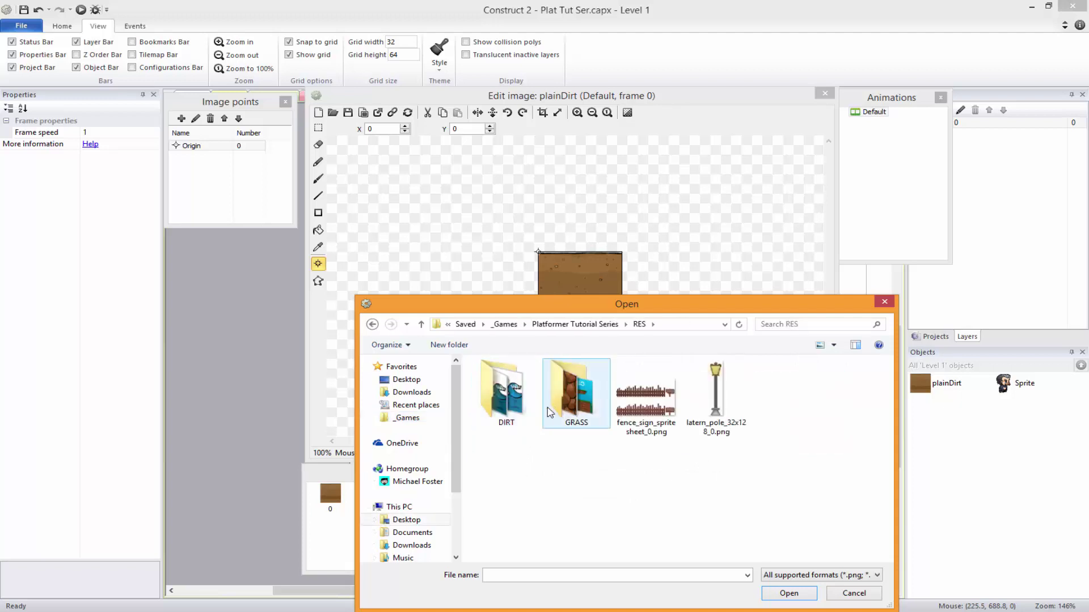
double_click(517, 409)
Step: Import plainDirt0.png through plainDirt9.png together as new animation frames of the dirt tile
left_click(528, 408)
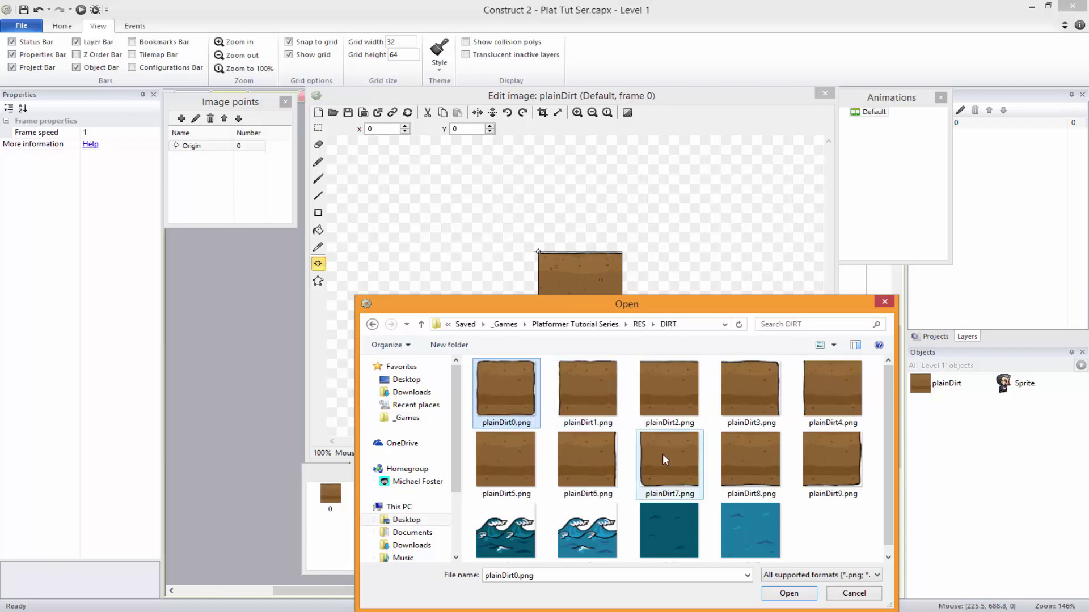
left_click(674, 401)
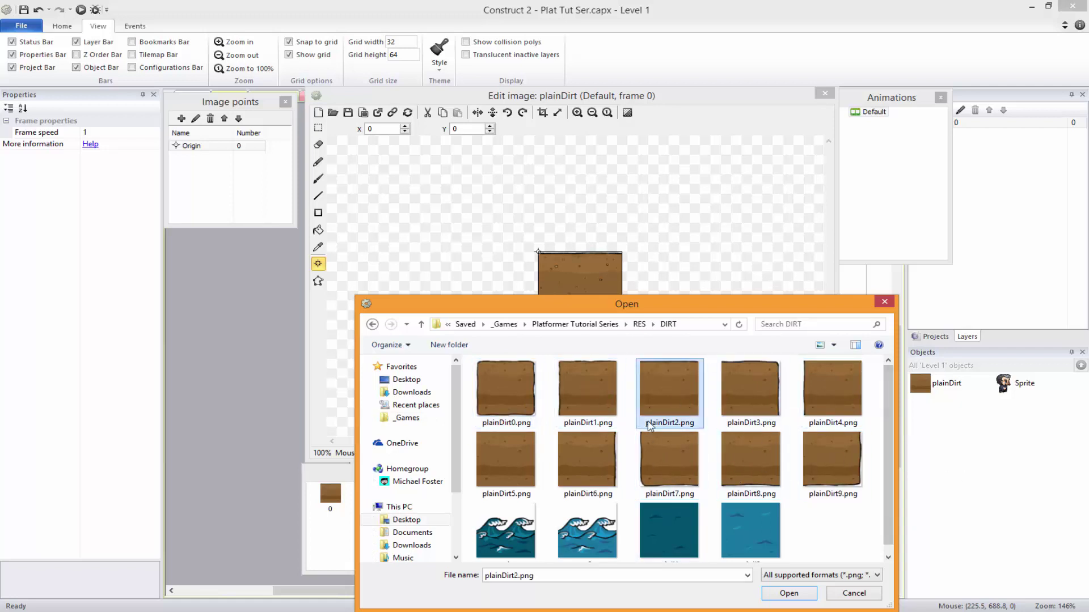
left_click(509, 384)
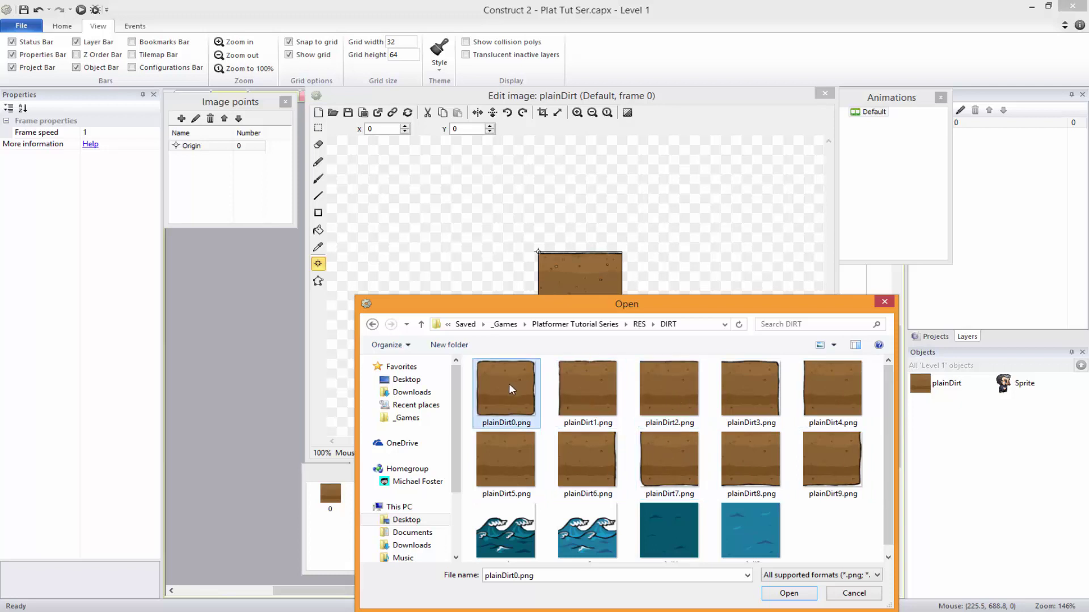
left_click(589, 397, "ctrl")
left_click(653, 397, "ctrl")
left_click(740, 393, "ctrl")
left_click(833, 397, "ctrl")
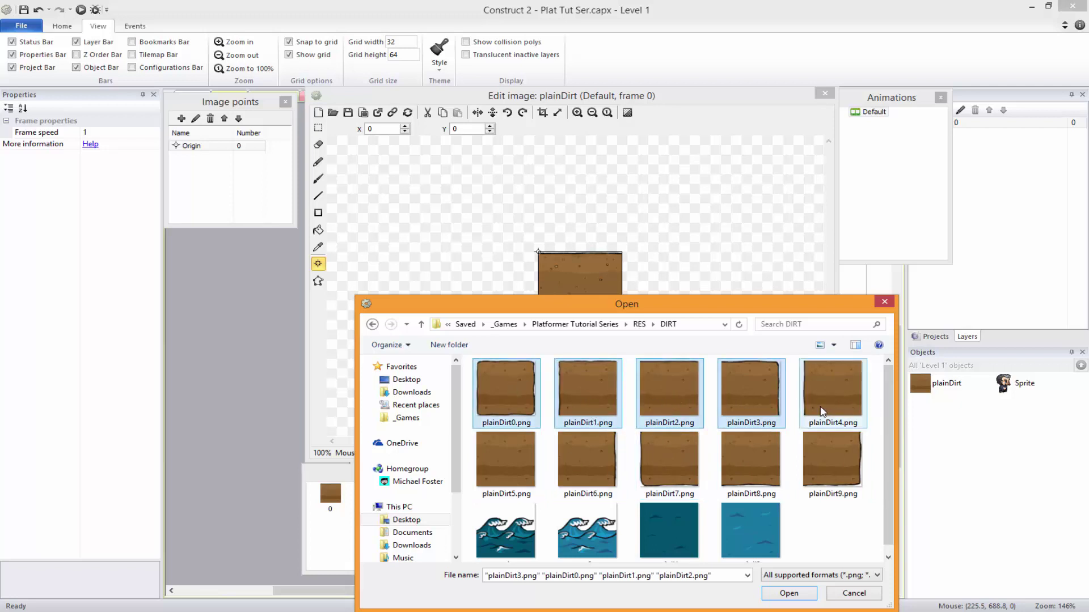
left_click(482, 473, "ctrl")
left_click(584, 465, "ctrl")
left_click(652, 465, "ctrl")
left_click(737, 465, "ctrl")
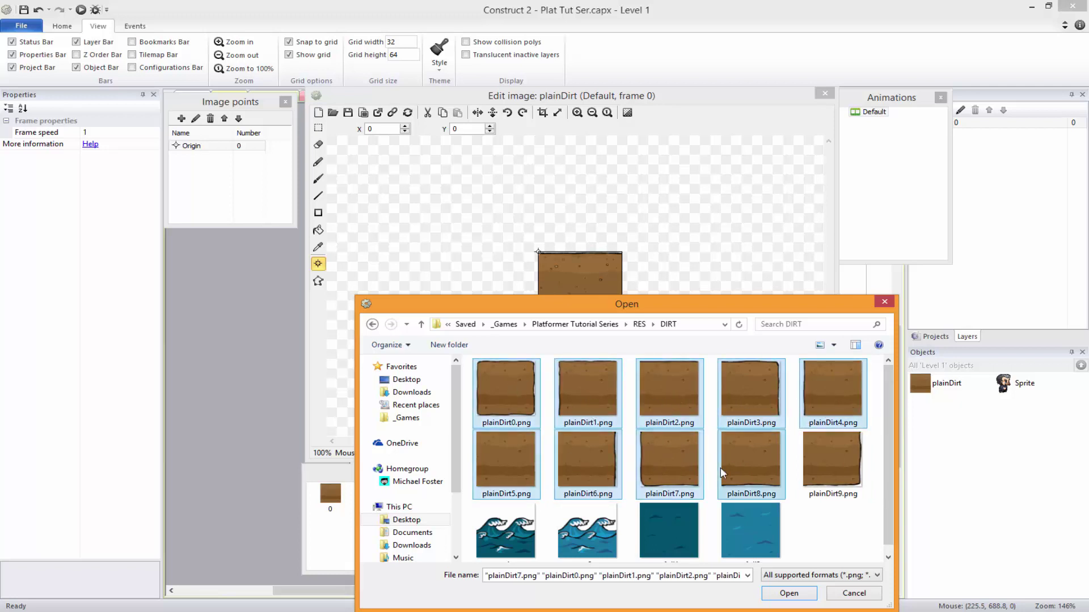
left_click(822, 465, "ctrl")
left_click(789, 594)
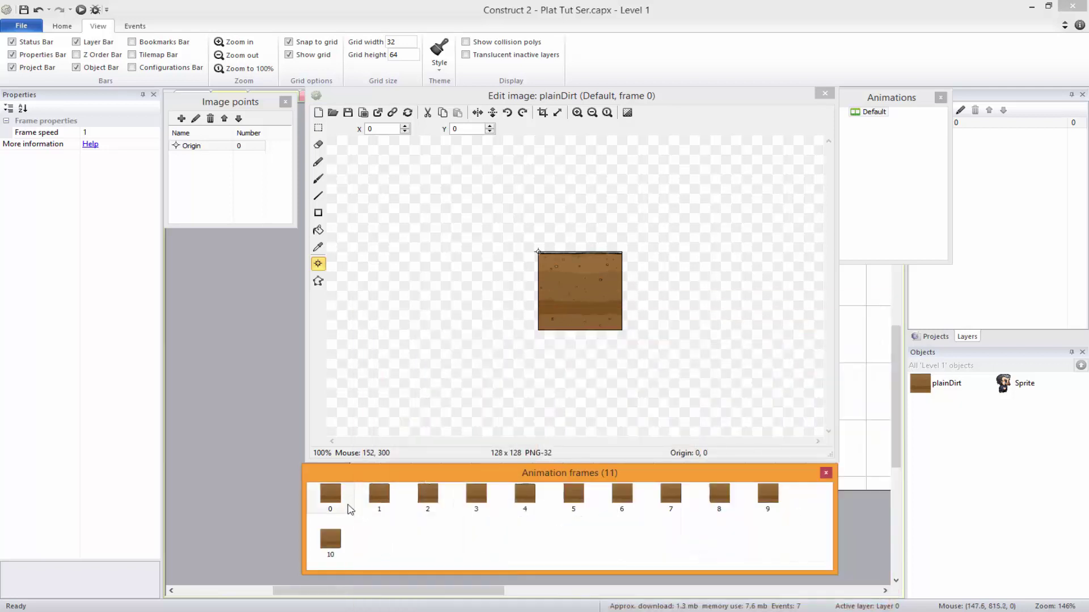
Step: Delete the original first frame, preview a few imported dirt frames and close the image editor
left_click(330, 494)
key("Delete")
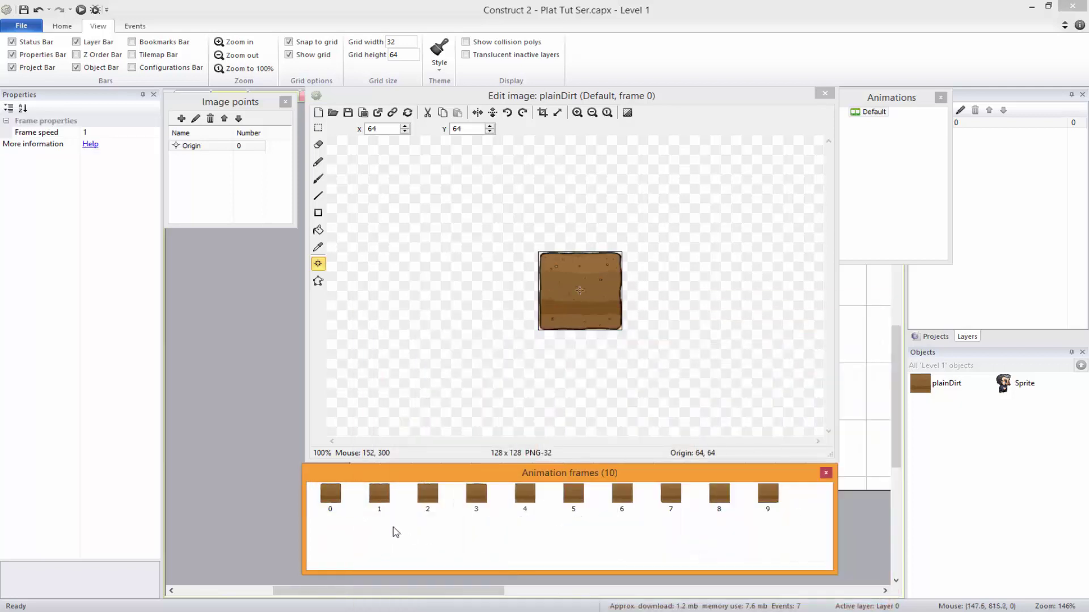
left_click(380, 499)
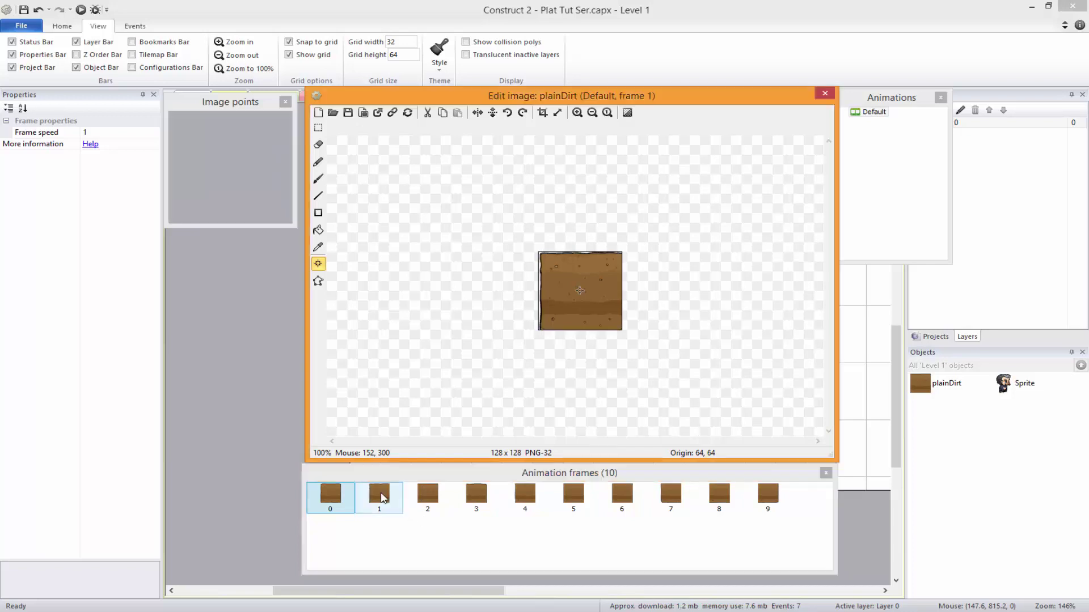
left_click(477, 502)
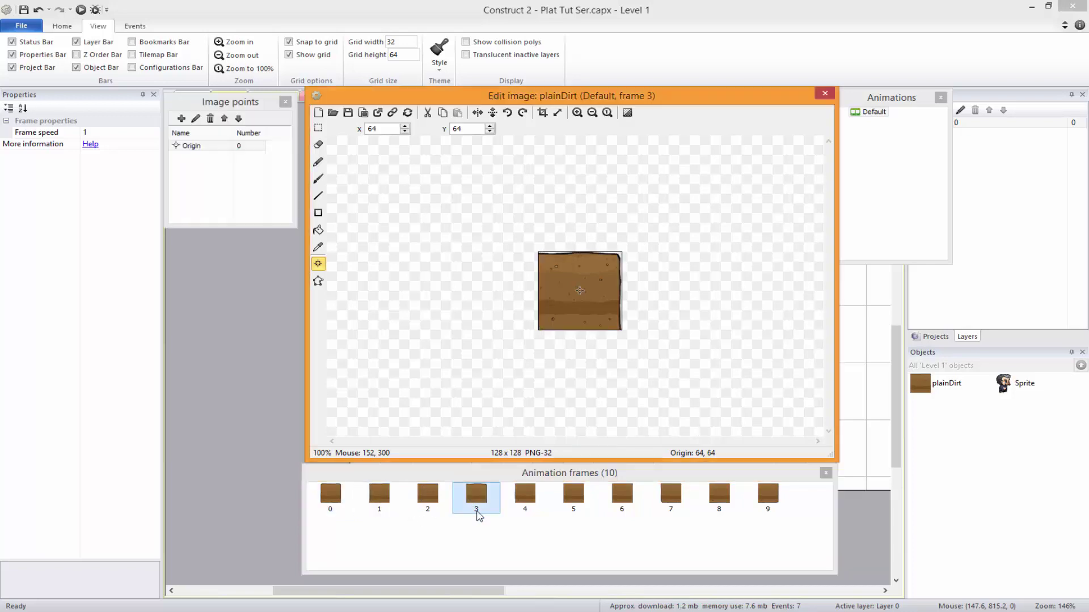
left_click(324, 502)
left_click(823, 94)
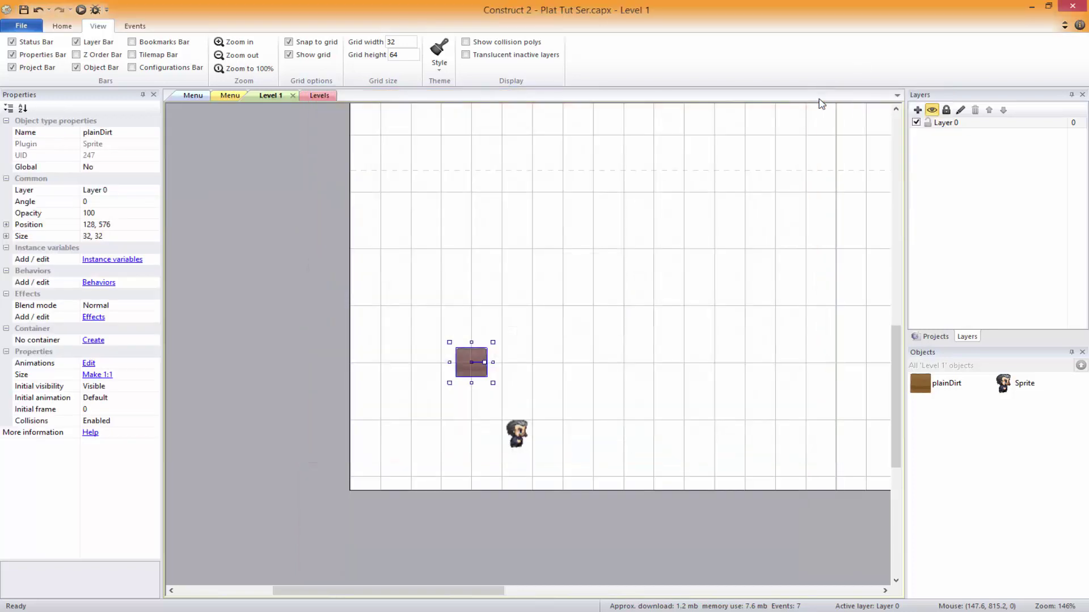
Step: Rename the plainDirt object as Dirt
left_click(112, 133)
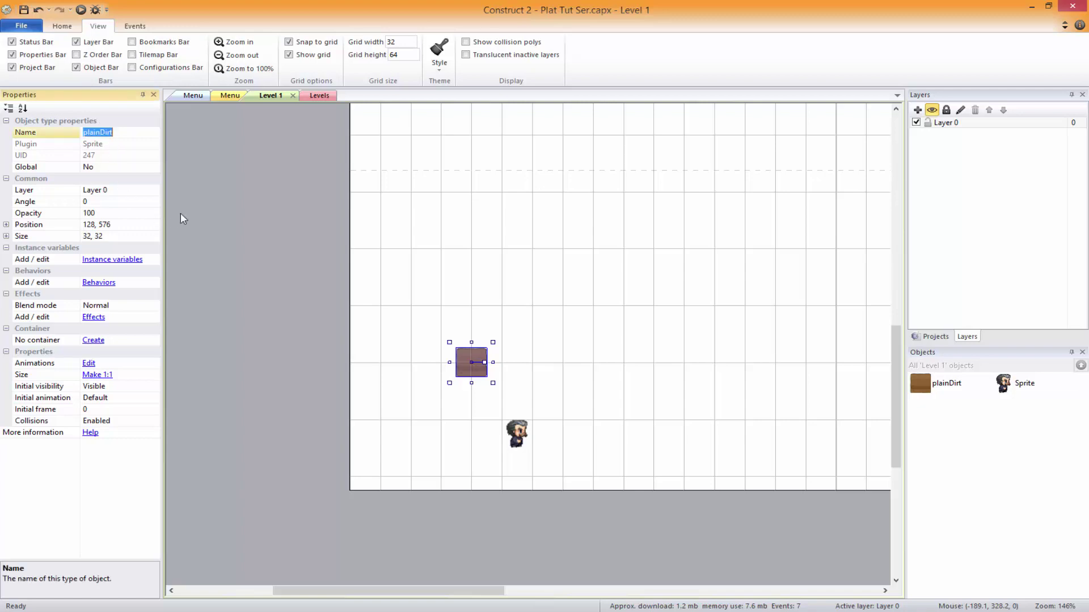
type("Dirt")
key("Return")
left_click(497, 352)
Step: Reopen the Dirt animation and set the origin of frames 0 through 3 to the image's top-left corner at 0, 0
double_click(459, 361)
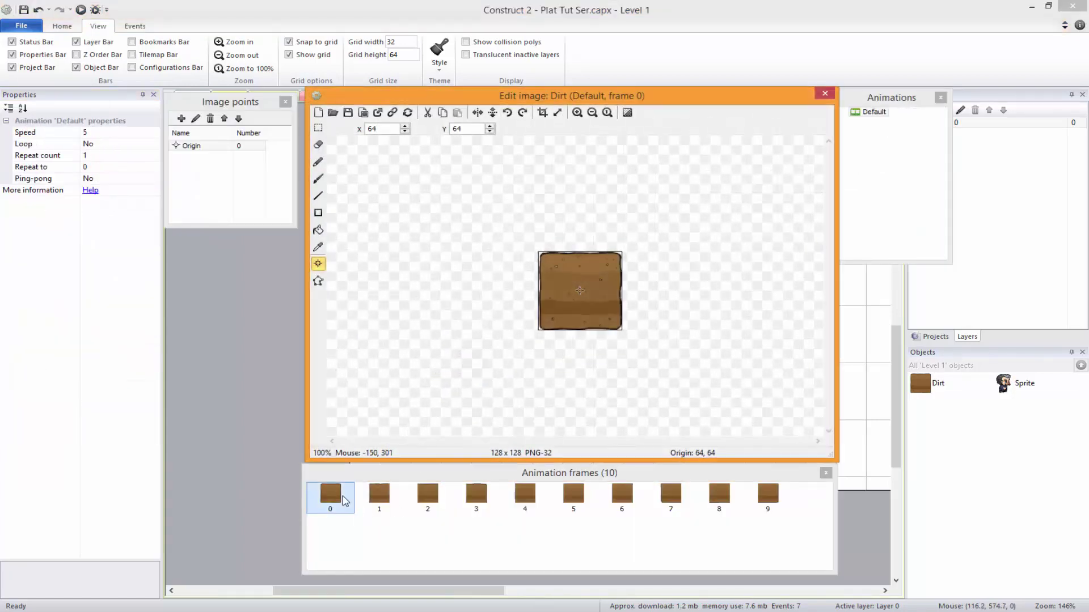
left_click(517, 328)
key("KP_7")
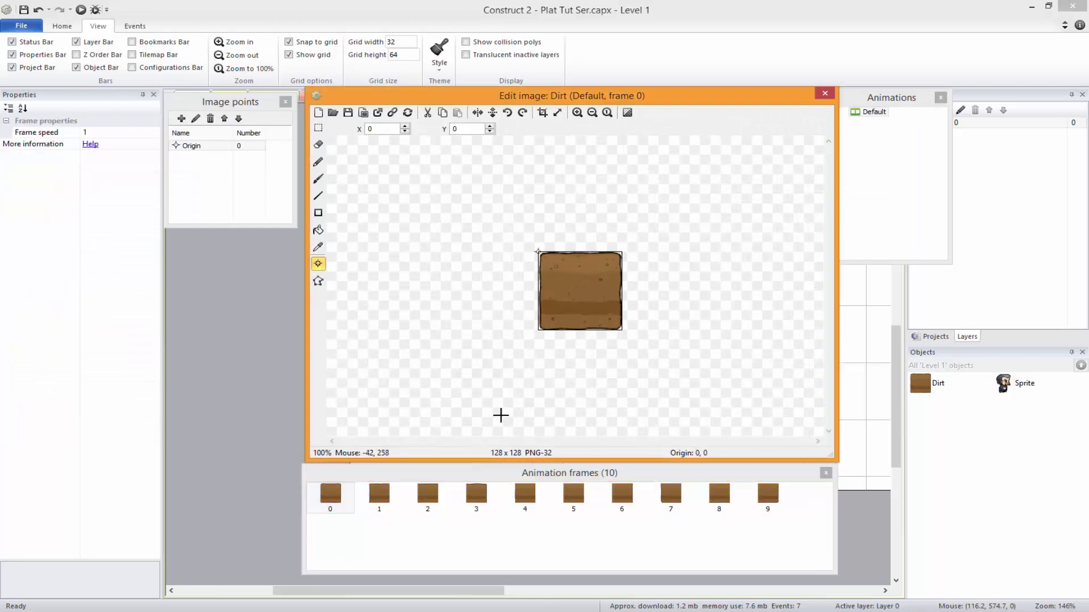
left_click(380, 494)
left_click(457, 390)
left_click(427, 495)
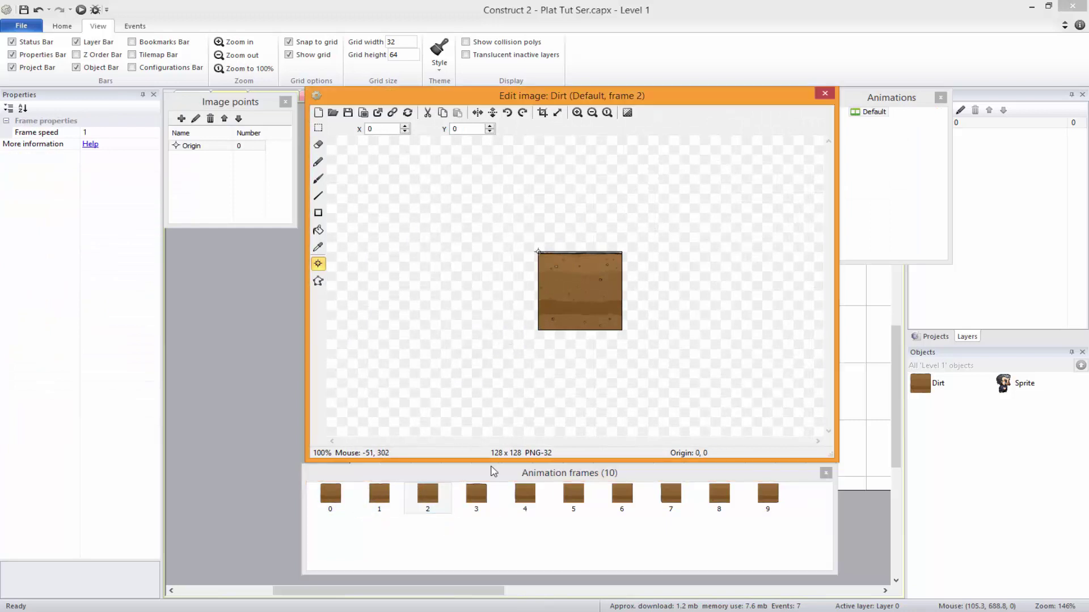
left_click(476, 494)
left_click(510, 294)
Step: Move the origin of frame 7 to its top-left corner and recheck frames 2 to 4
left_click(671, 495)
left_click(548, 355)
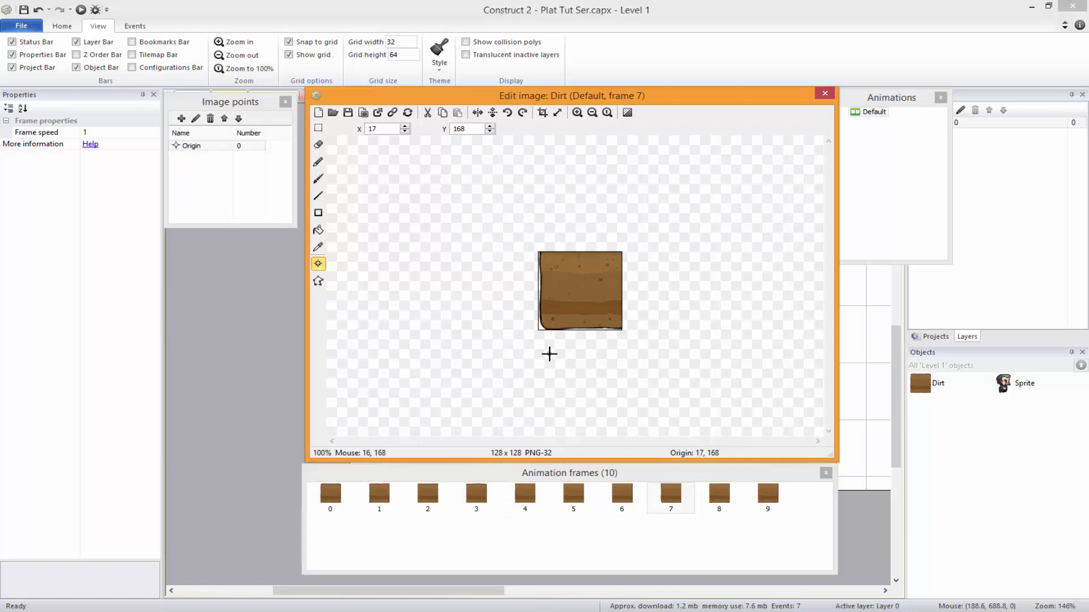
key("KP_7")
left_click(525, 495)
left_click(427, 494)
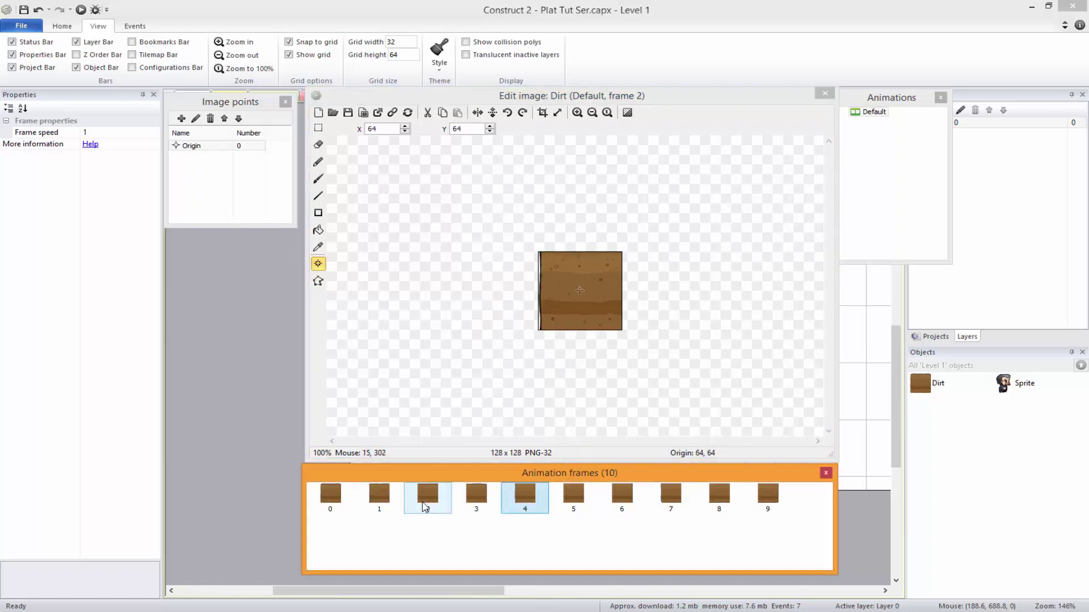
left_click(476, 494)
Step: Set the origin of Dirt frames 4 through 9 to the top-left corner at 0, 0 and close the image editor
left_click(525, 494)
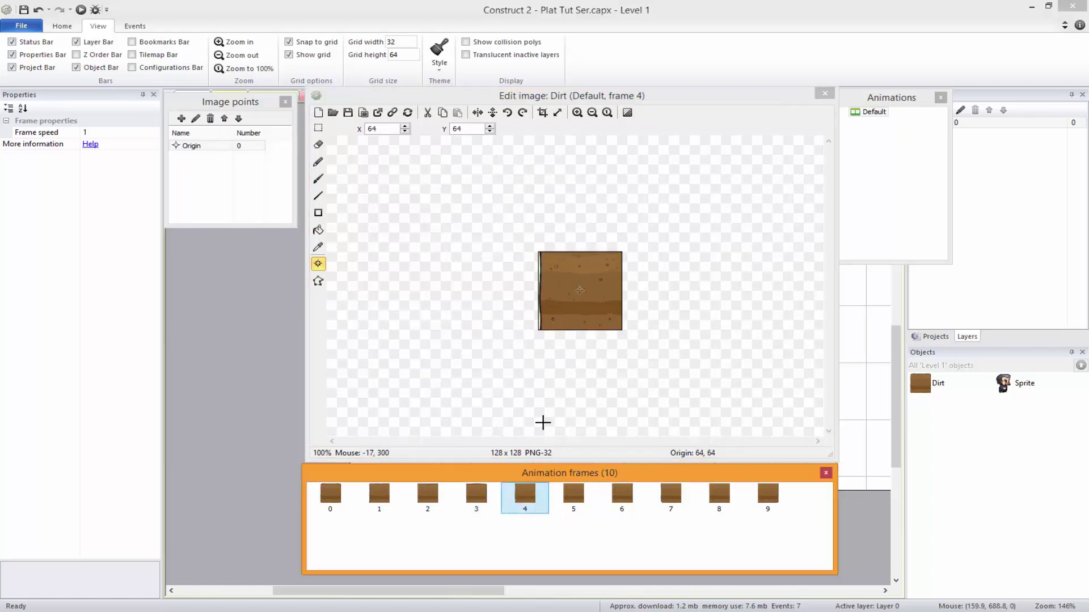
left_click(605, 374)
left_click(573, 494)
left_click(637, 372)
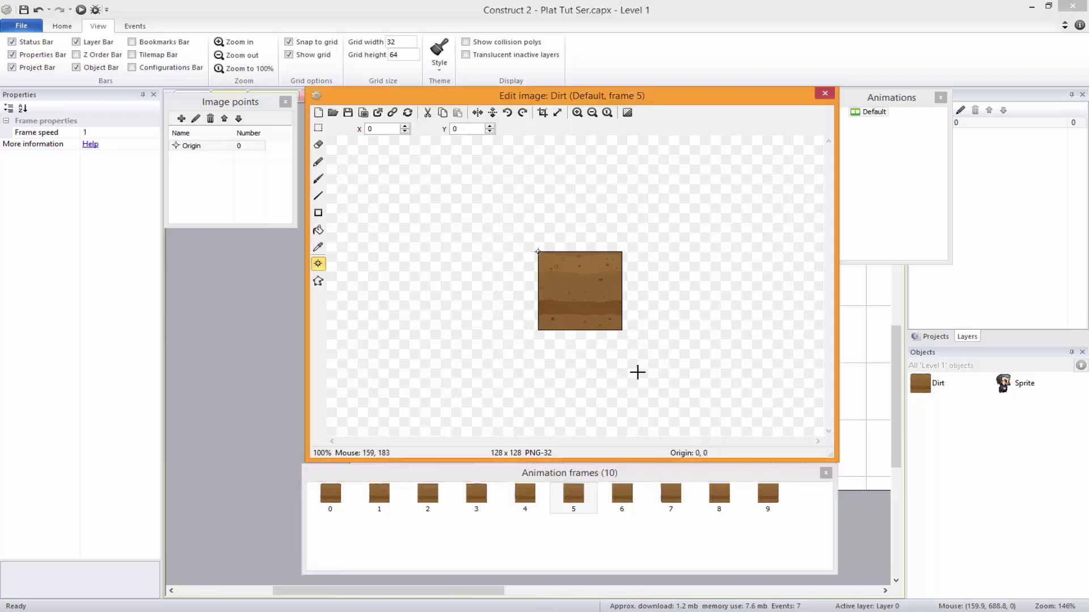
left_click(619, 502)
left_click(674, 498)
left_click(715, 327)
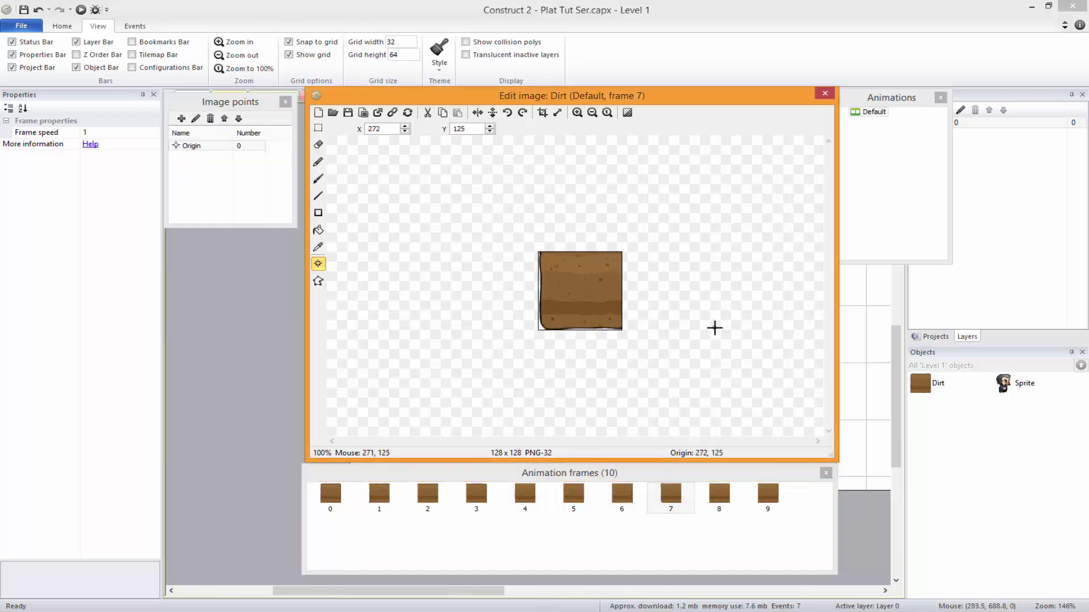
left_click(719, 494)
left_click(727, 321)
left_click(768, 494)
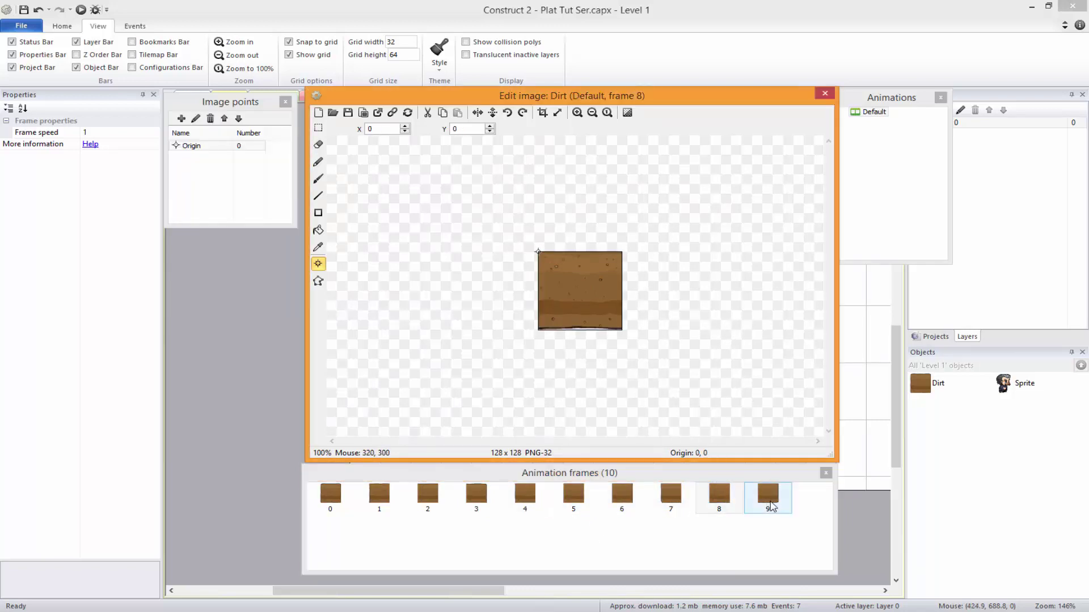
left_click(676, 285)
left_click(825, 93)
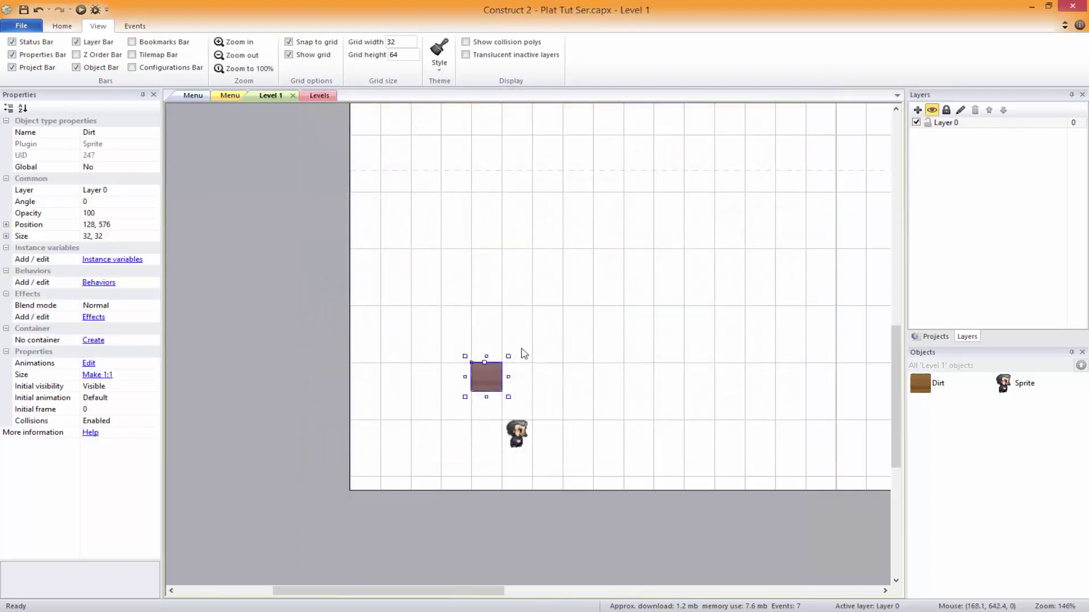
Step: Move the Dirt tile to 32, 576 near the layout's left edge and set its initial frame to 1
left_click_drag(479, 376, 397, 363)
left_click(89, 410)
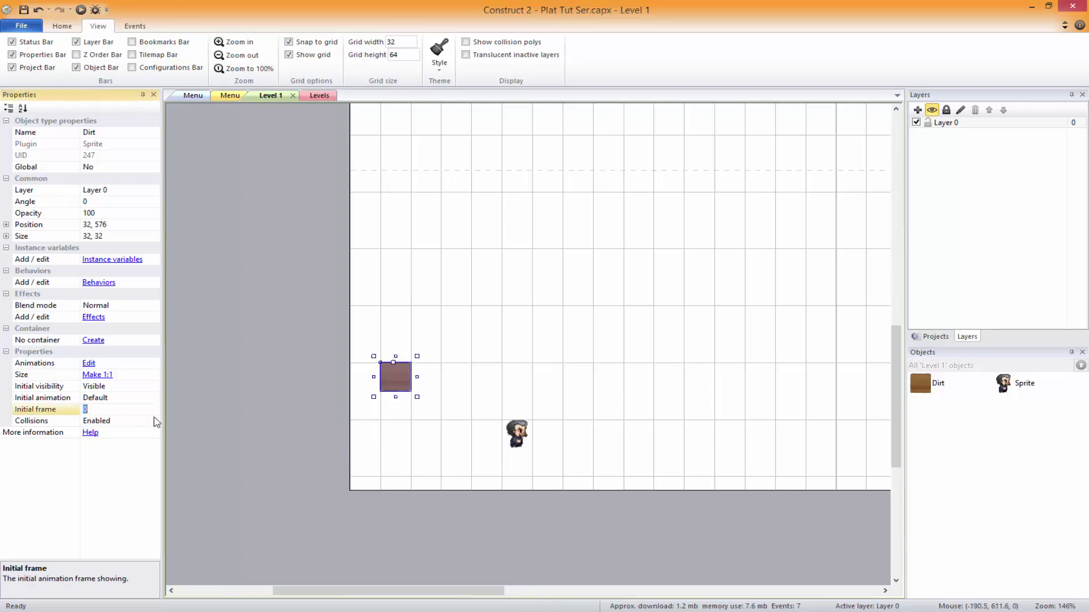
left_click(396, 435)
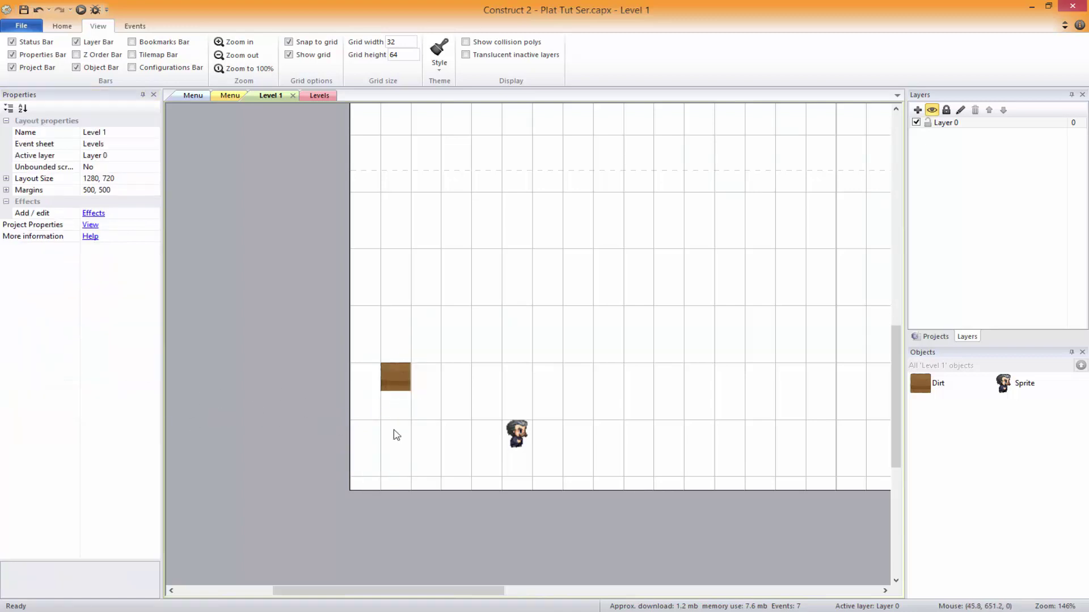
Step: Examine frame 2 of the Dirt animation in the image editor and close the editor
double_click(400, 386)
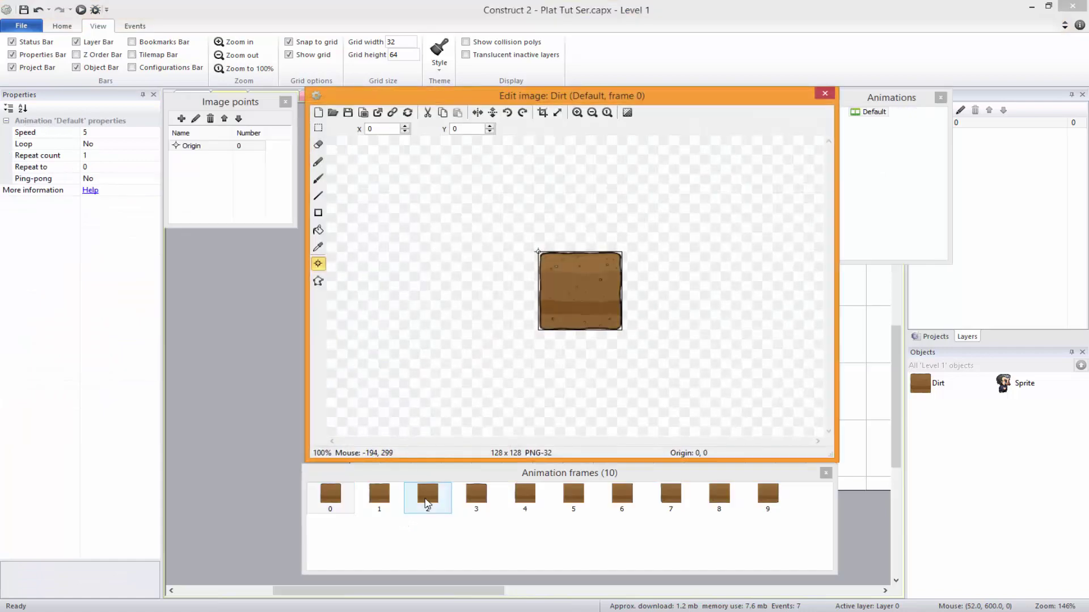
left_click(427, 499)
left_click(825, 93)
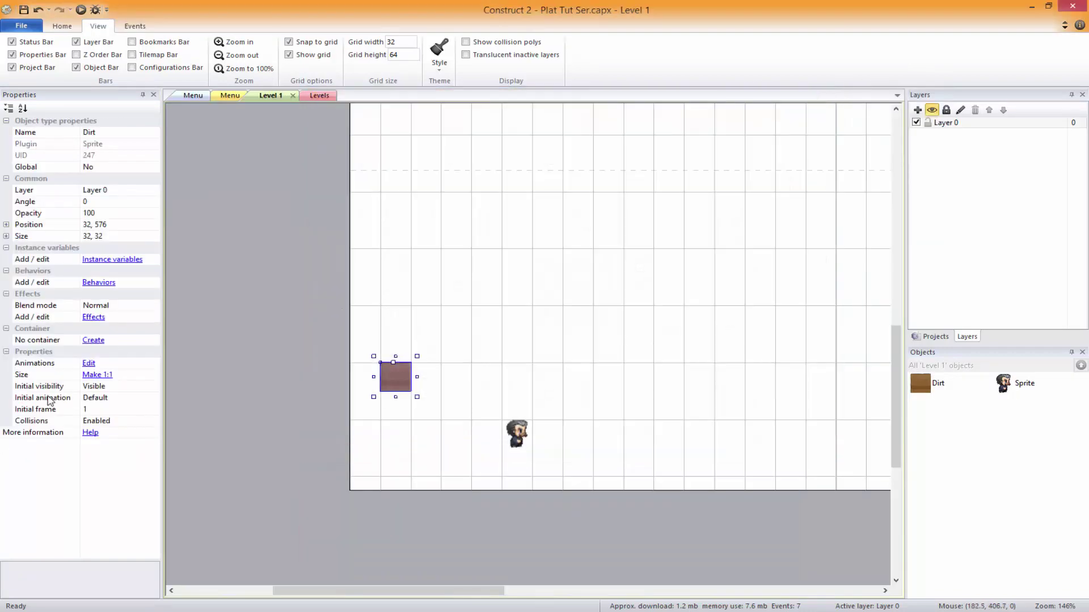
Step: Set the Dirt tile's initial frame to 2 and move it to 0, 704 in the layout's bottom-left corner
left_click(118, 411)
type("2")
left_click(325, 487)
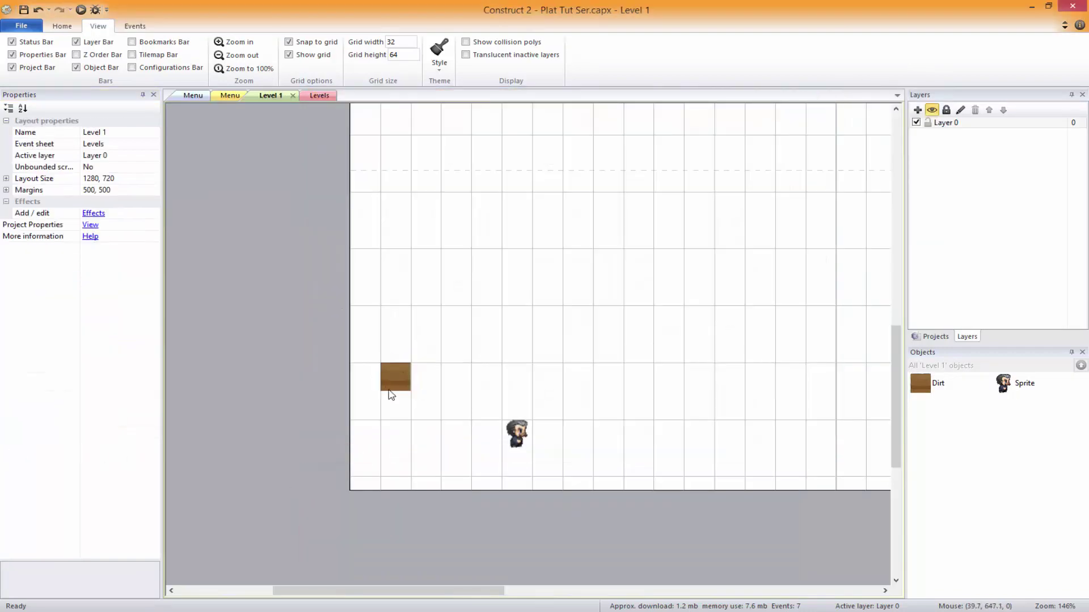
left_click_drag(389, 364, 358, 478)
left_click(440, 515)
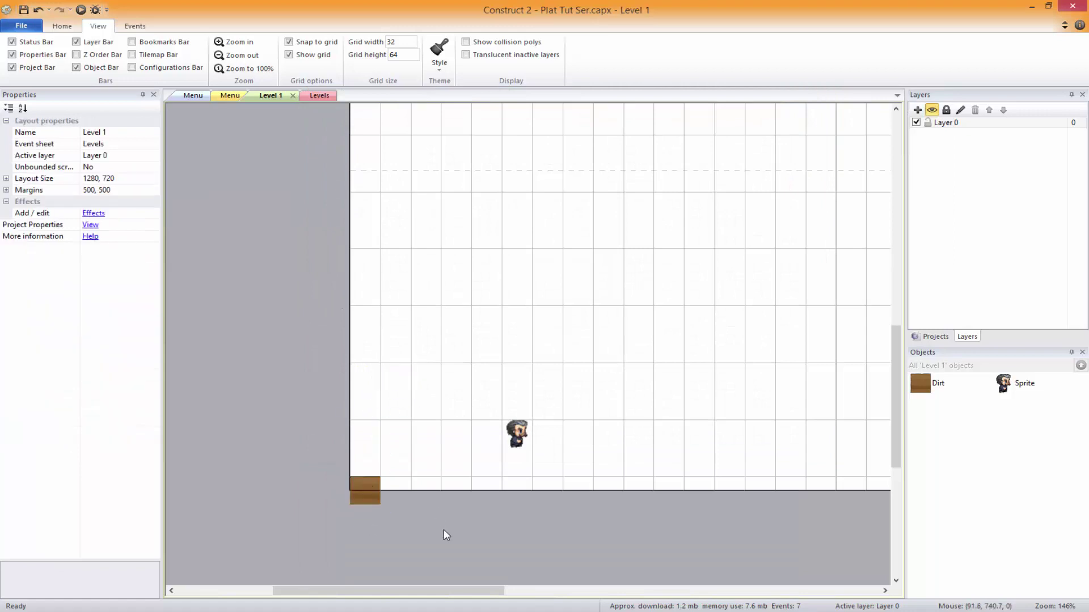
Step: Duplicate the corner Dirt tile along the layout's bottom edge into a continuous row of ten tiles
middle_click_drag(444, 529, 348, 494)
left_click(271, 451)
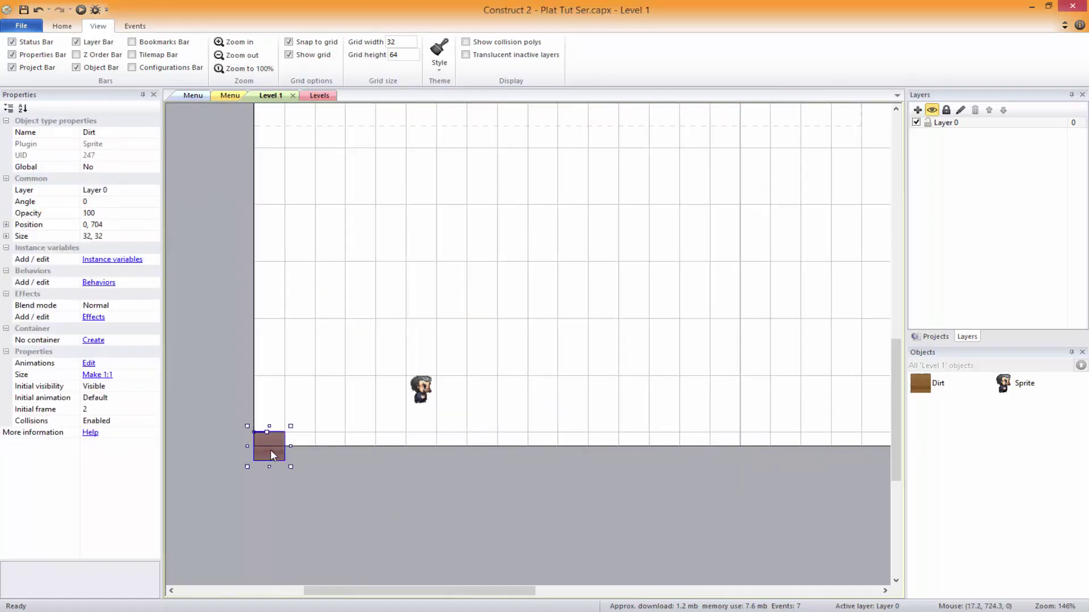
left_click_drag(306, 451, 544, 451, "ctrl")
left_click(597, 405)
Step: Copy the row of Dirt tiles and place the copies end to end to extend the ground along the layout's bottom edge
left_click_drag(603, 400, 208, 519)
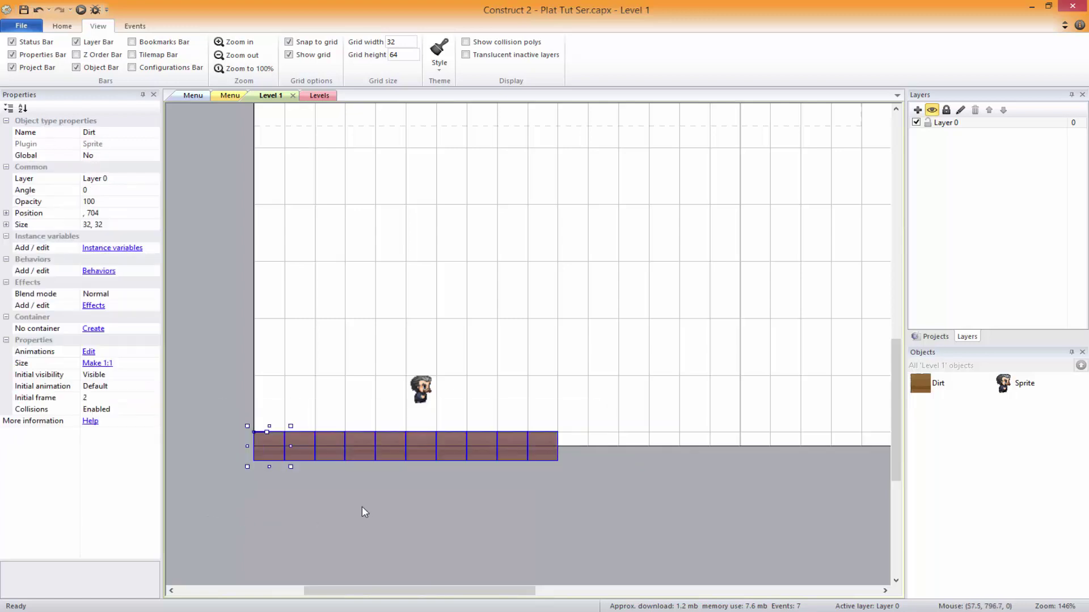
middle_click_drag(600, 476, 370, 480)
key("ctrl+v")
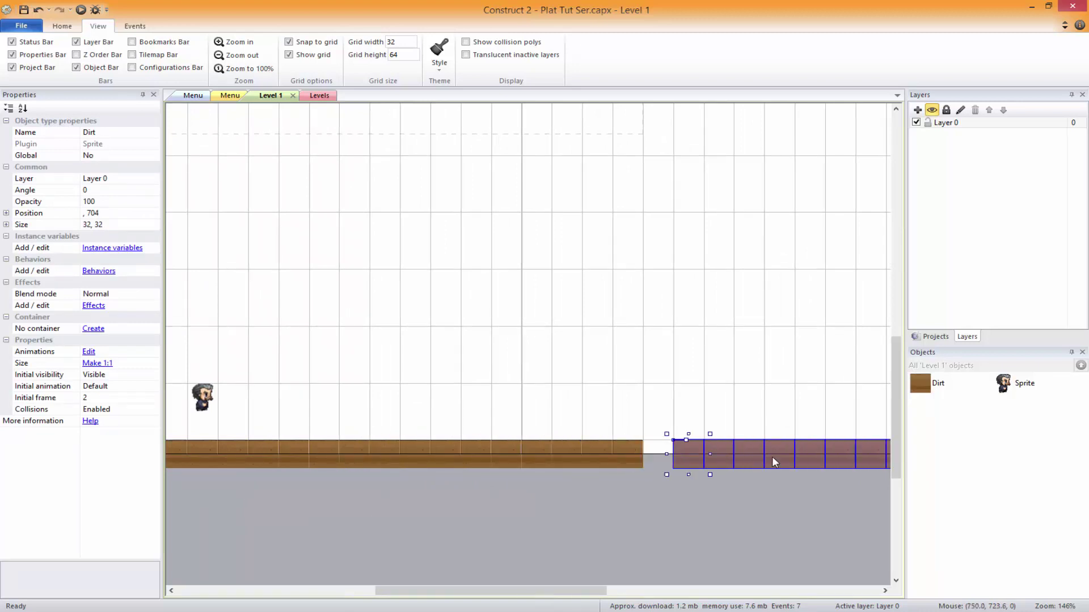
left_click(772, 457)
middle_click_drag(748, 488, 177, 501)
left_click_drag(325, 473, 617, 468)
left_click(732, 465)
scroll(730, 468, "down", 5, "ctrl")
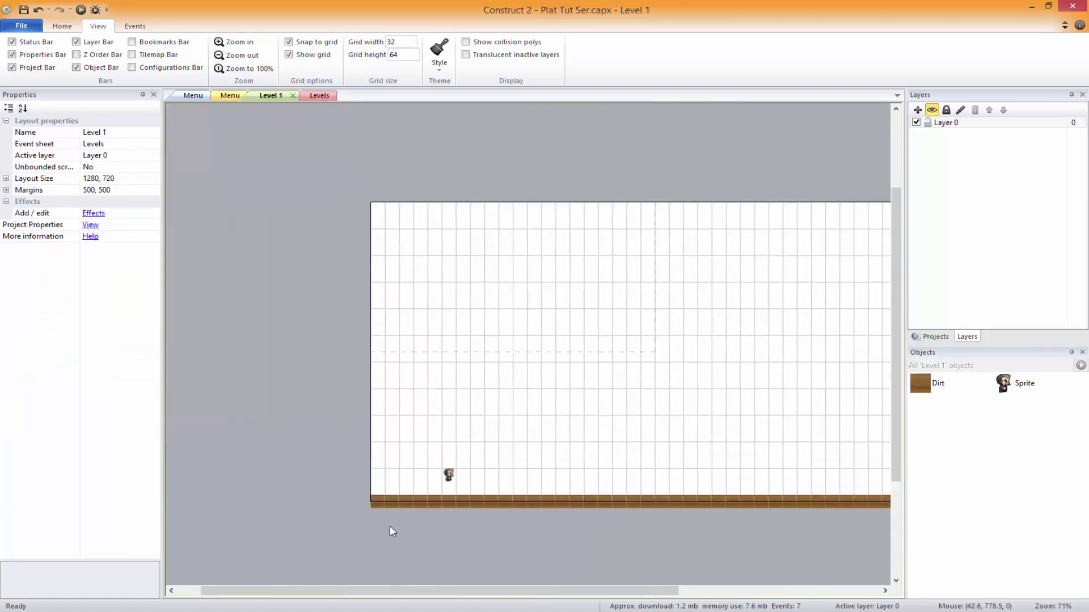
Step: Add the Solid behavior to the Dirt sprite
scroll(390, 526, "up", 5, "ctrl")
middle_click_drag(273, 500, 414, 471)
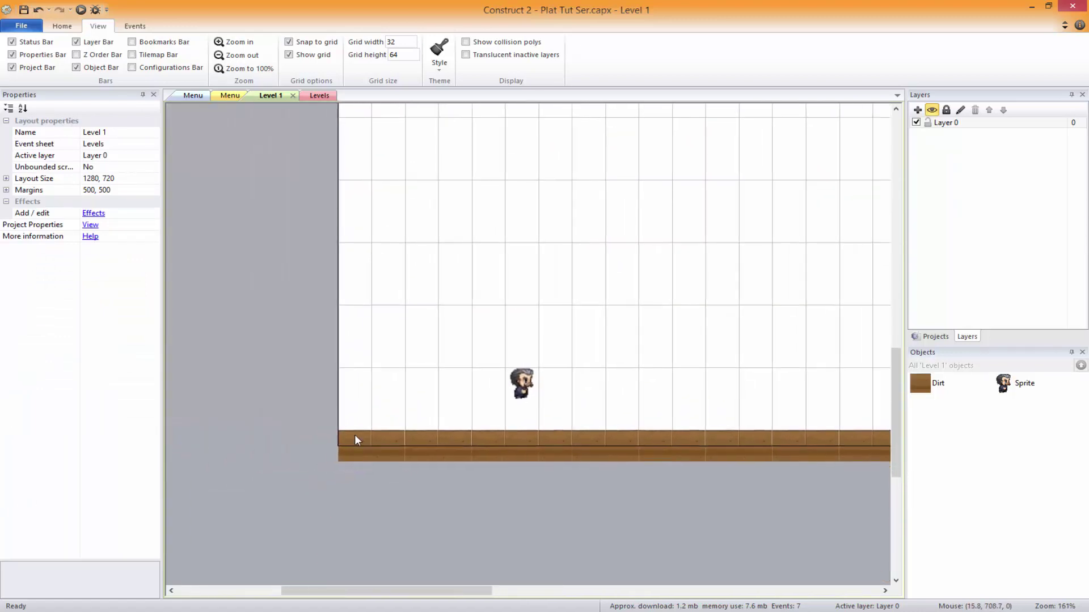
left_click(355, 438)
left_click(100, 282)
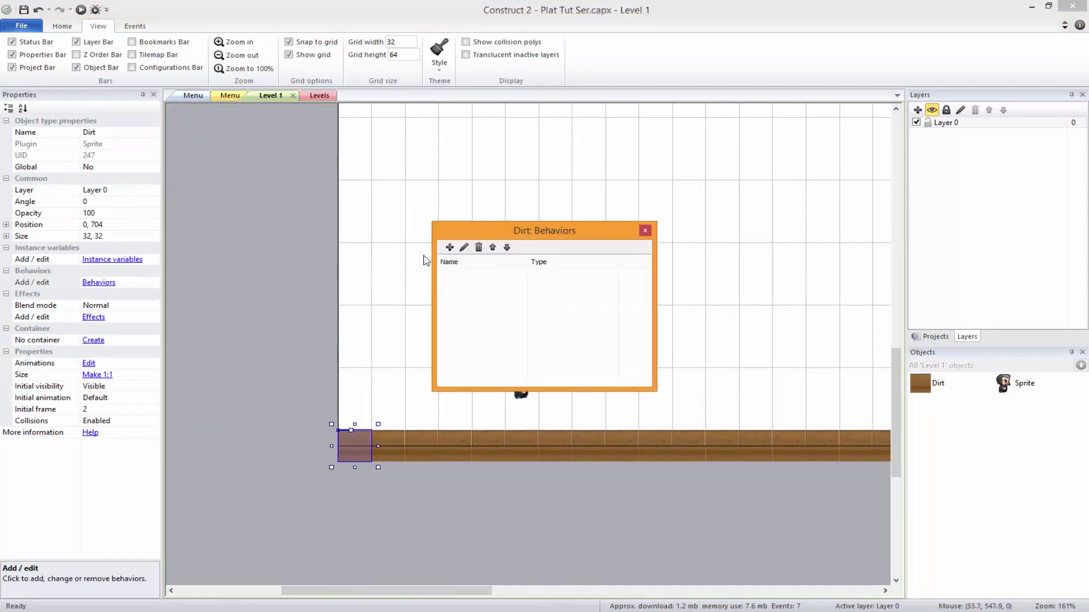
left_click(448, 247)
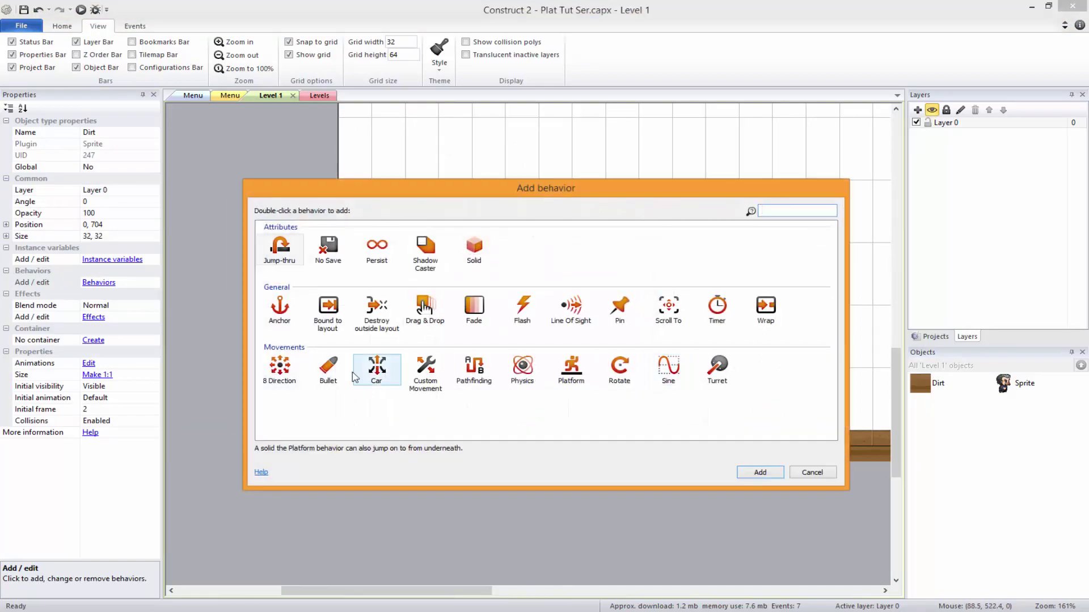
double_click(476, 248)
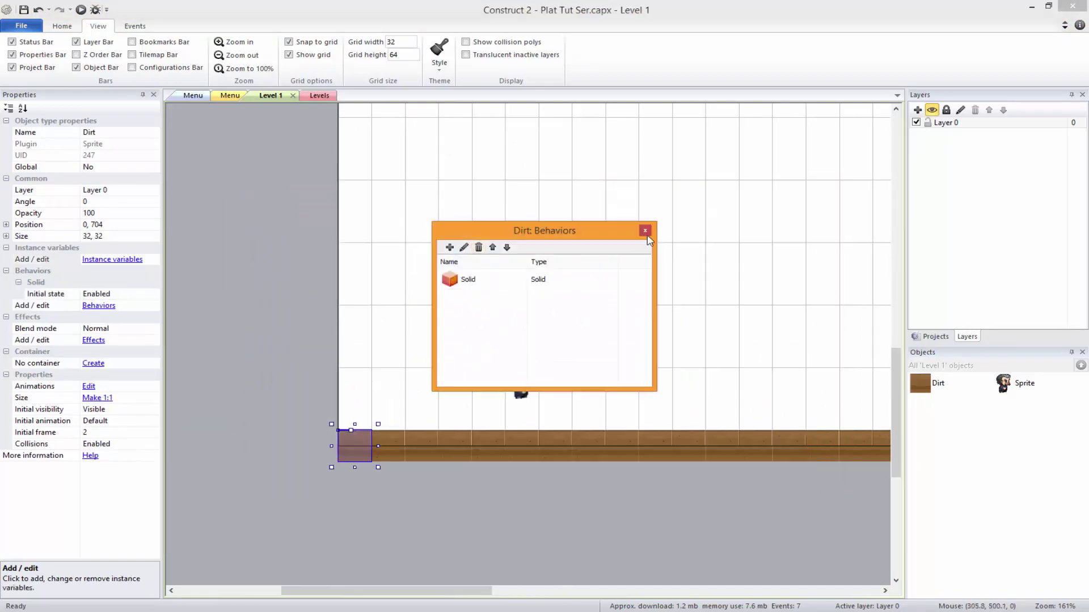
left_click(645, 231)
Step: Check the second Dirt tile's properties for the Solid behavior and run a preview of the layout
left_click(274, 359)
left_click(391, 448)
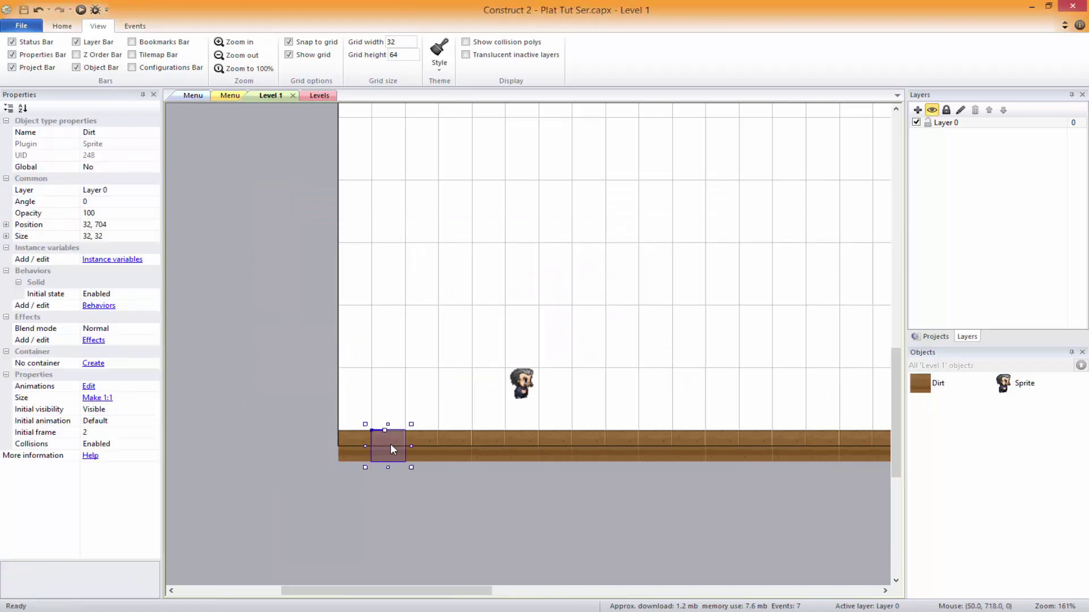
left_click(221, 197)
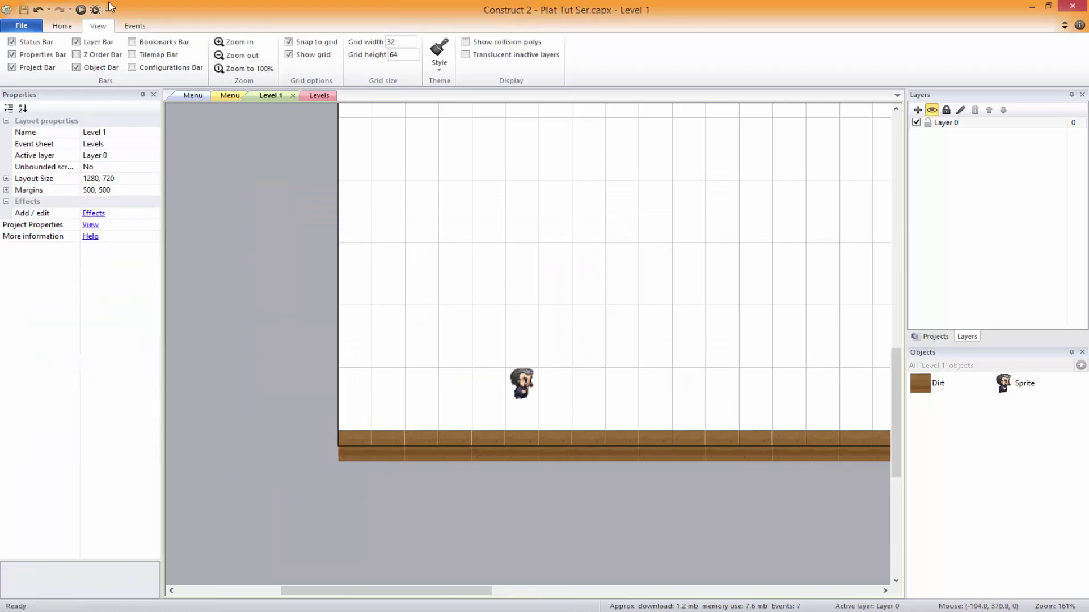
left_click(81, 9)
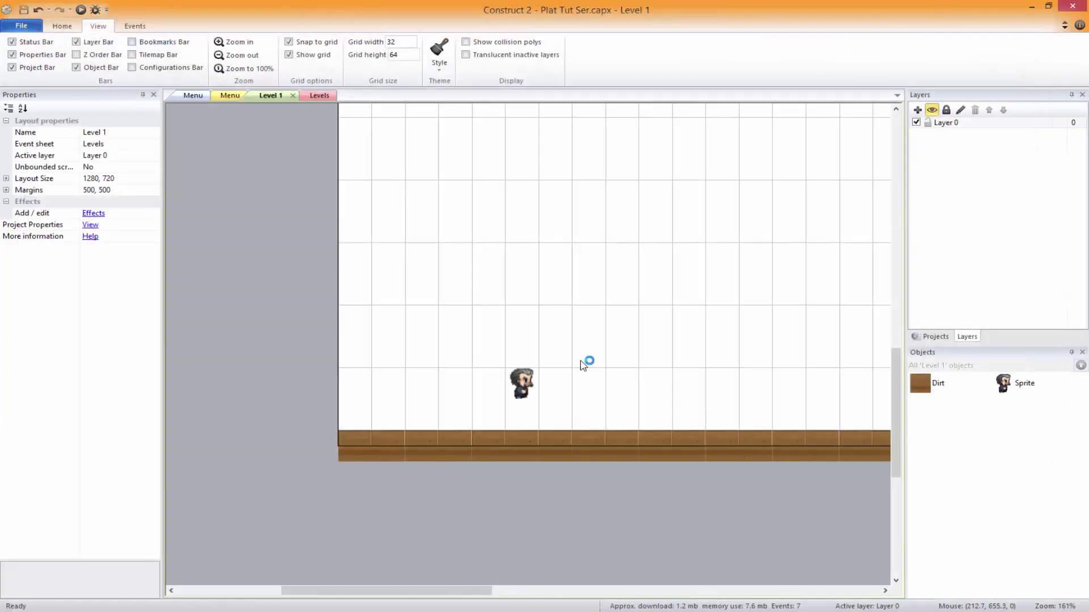
Step: Add the Platform and Scroll To behaviors to the player sprite
left_click(531, 376)
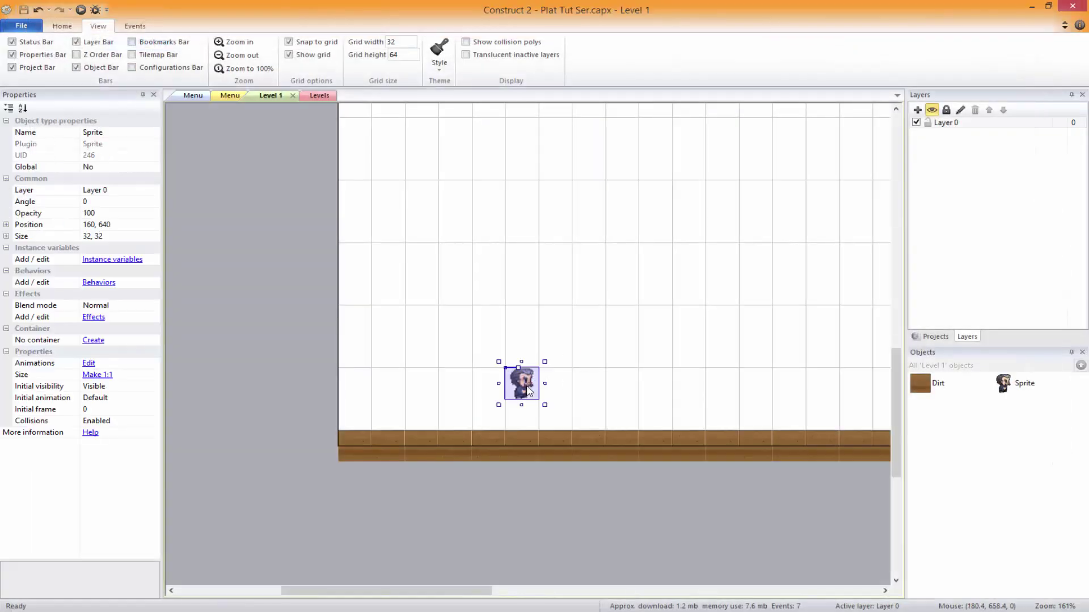
left_click(97, 282)
left_click(445, 248)
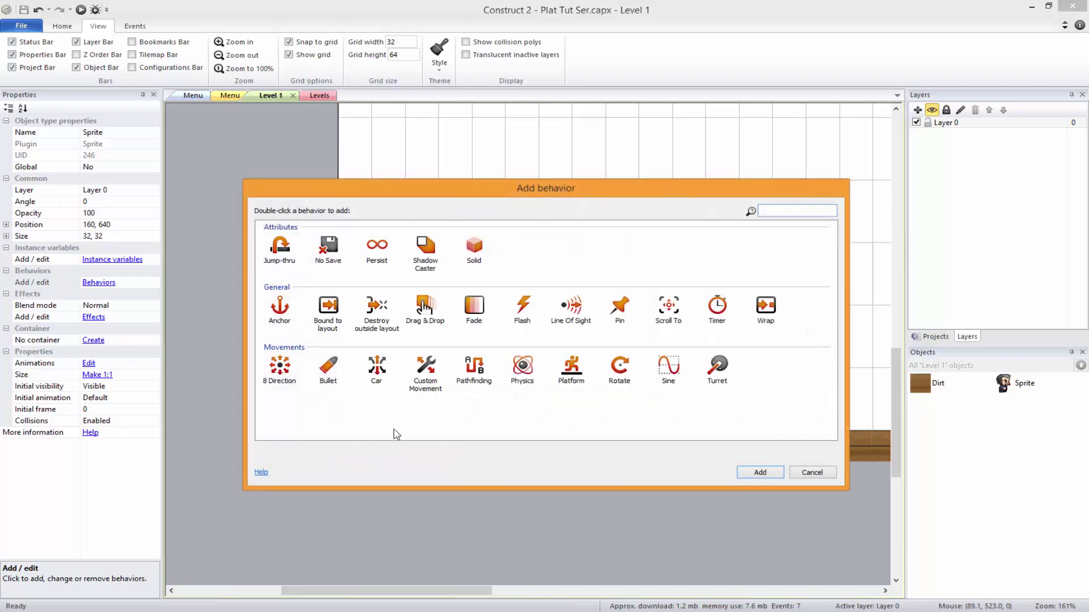
double_click(571, 372)
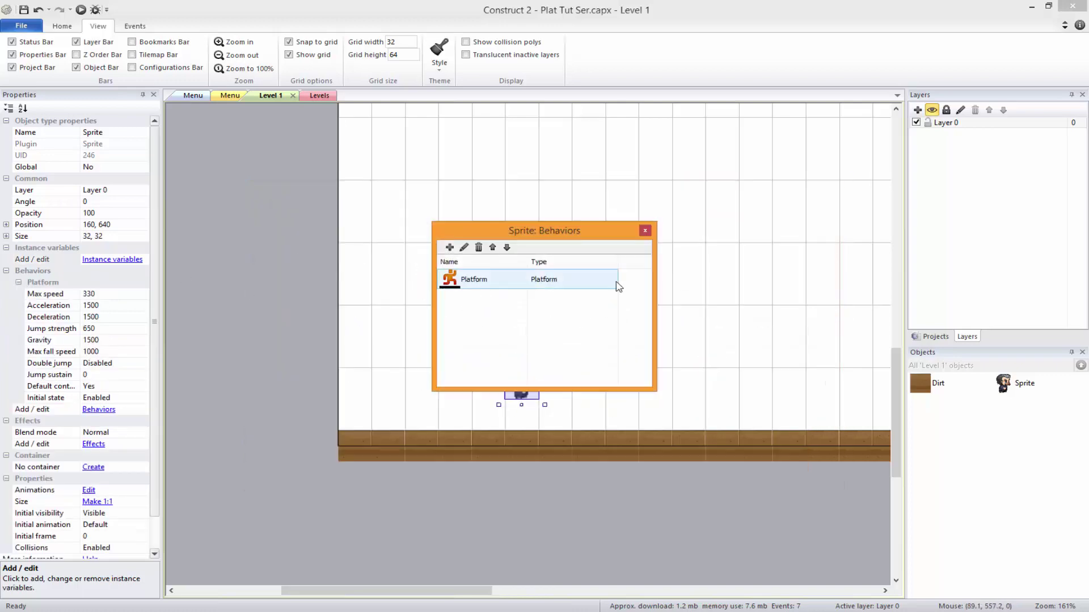
left_click(449, 247)
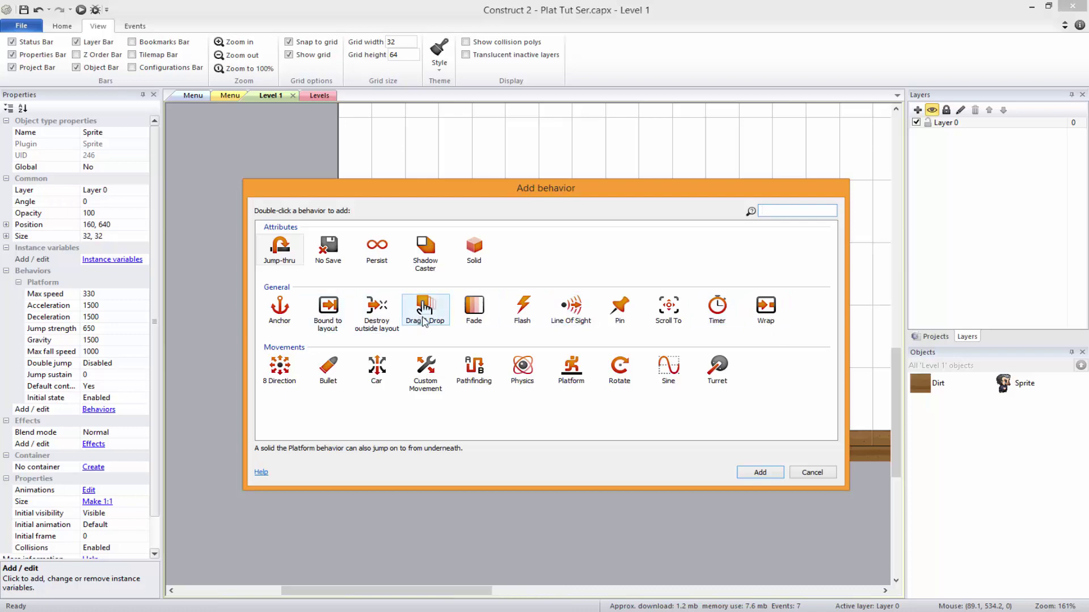
double_click(668, 307)
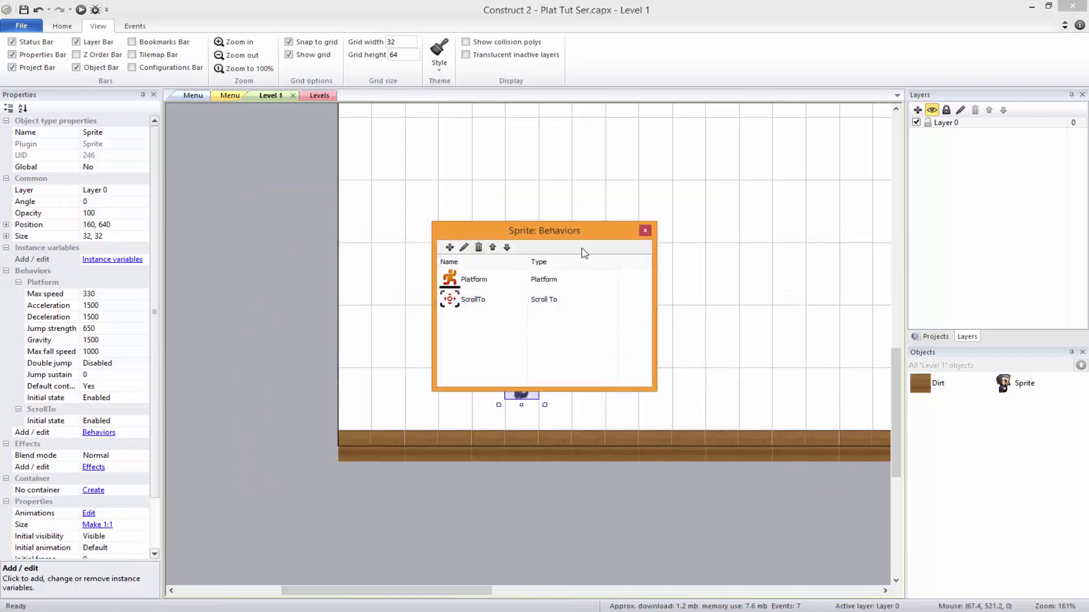
Step: Add the Bound to layout, Destroy outside layout and Flash behaviors to the player sprite
left_click(449, 247)
double_click(316, 249)
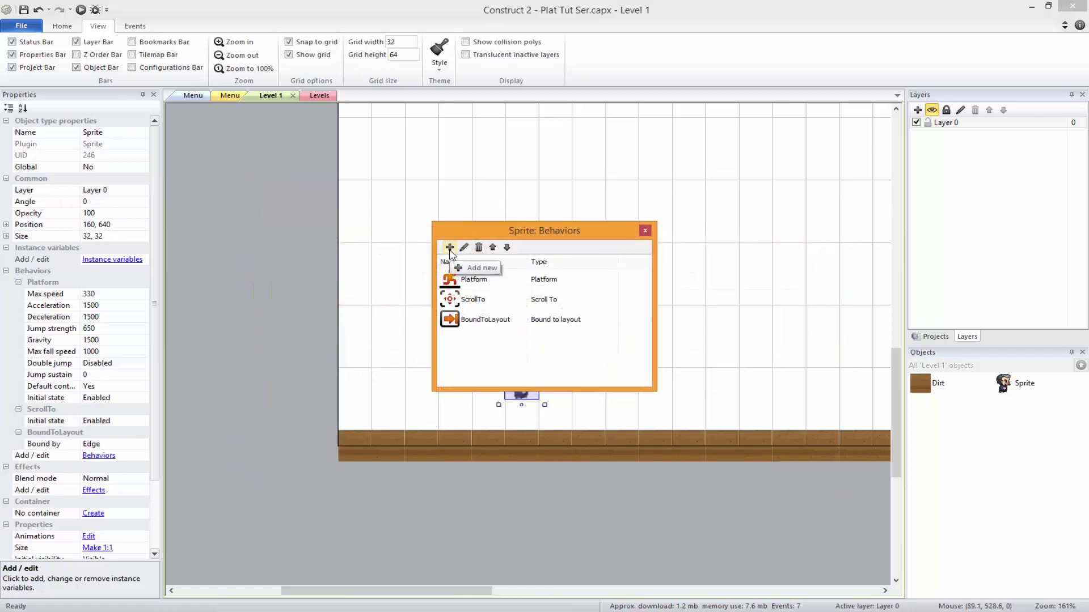
left_click(449, 248)
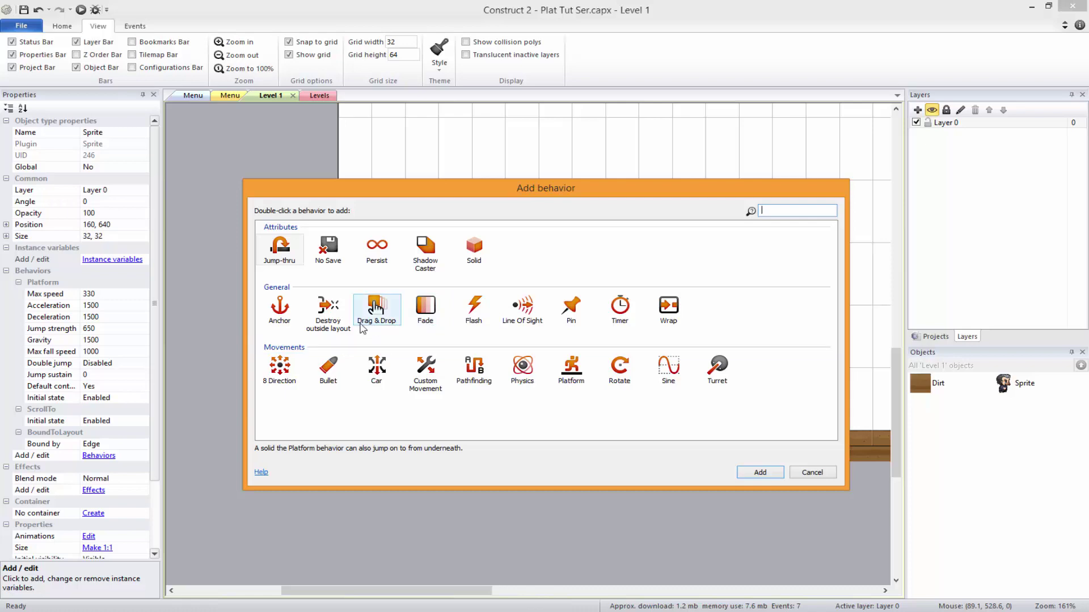
double_click(325, 318)
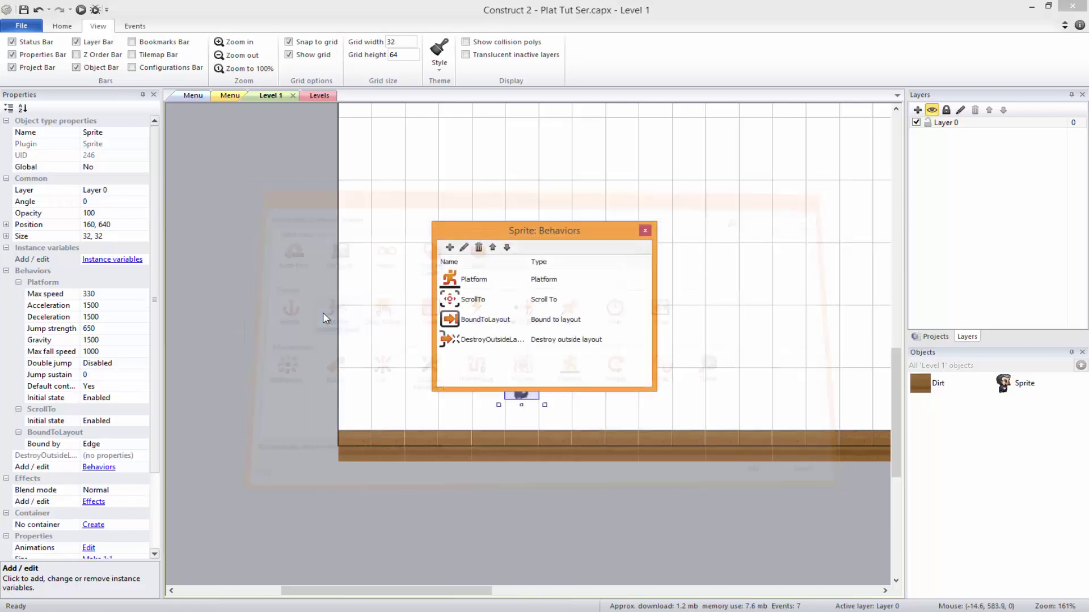
left_click(449, 247)
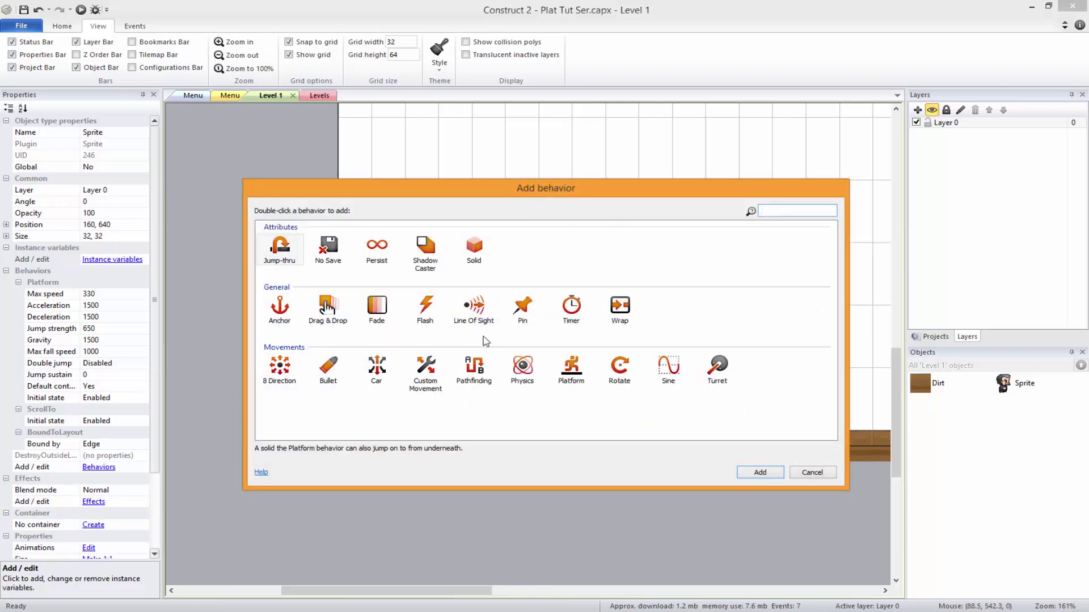
double_click(426, 309)
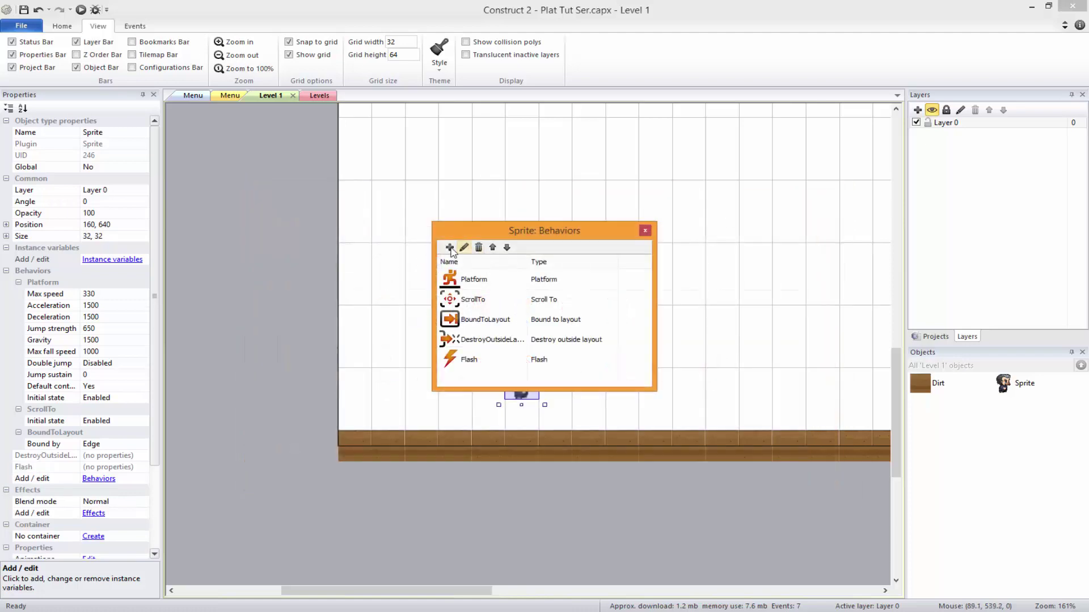
Step: Try to add the Platform behavior to the player sprite a second time and close its behavior list
left_click(449, 247)
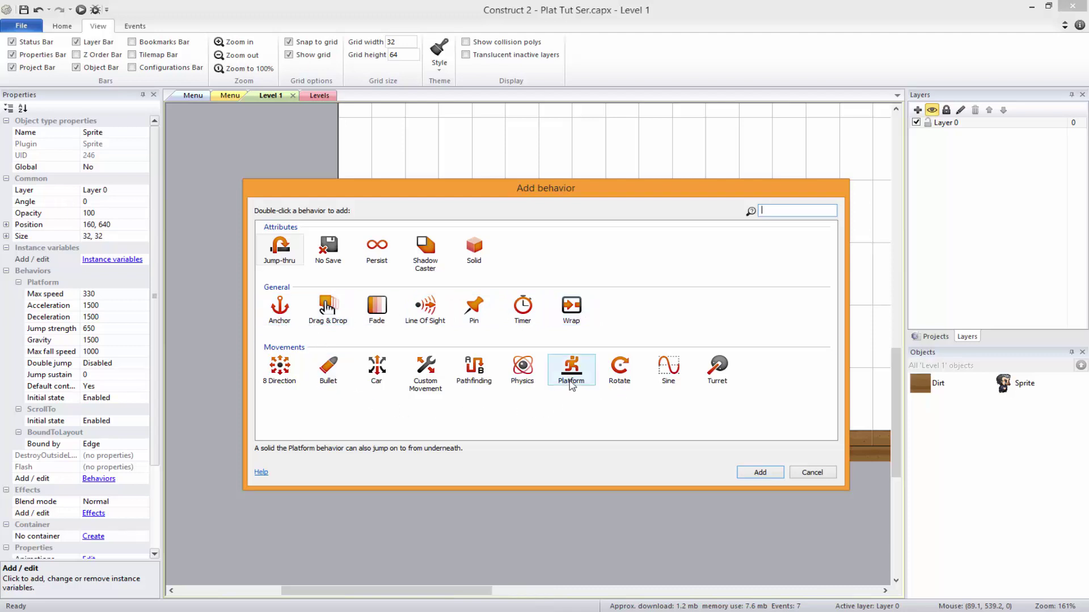
double_click(573, 379)
left_click(484, 286)
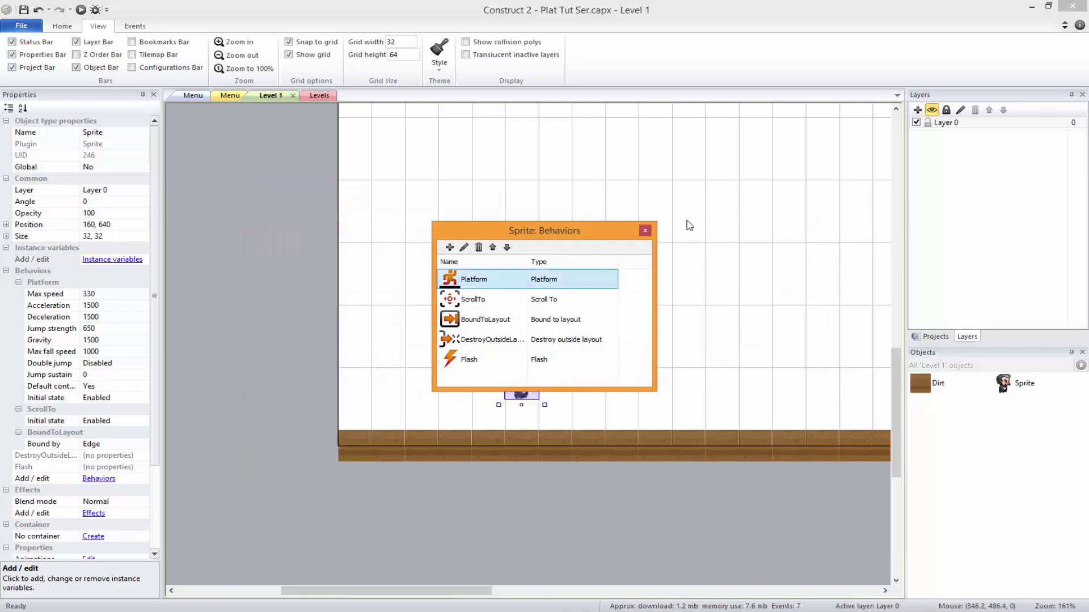
left_click(644, 232)
Step: Move the player sprite to 0, 640 at the layout's left edge and bring it in front of the Dirt tiles
left_click_drag(522, 401, 360, 403)
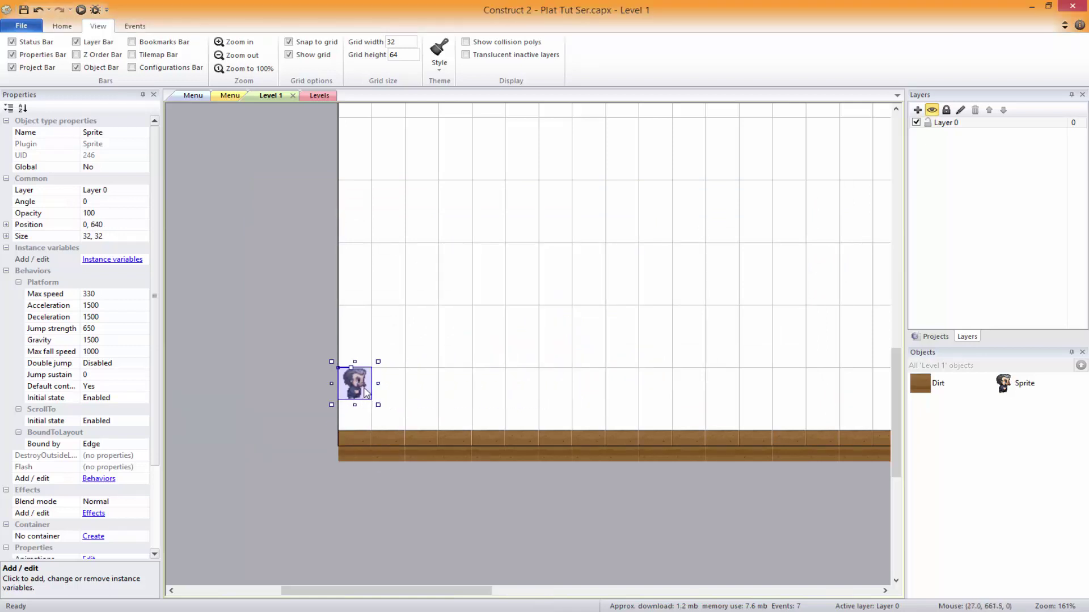
right_click(360, 386)
mouse_move(423, 454)
left_click(498, 452)
left_click_drag(357, 387, 414, 392)
left_click(254, 353)
key("ctrl+z")
key("ctrl+z")
left_click(403, 488)
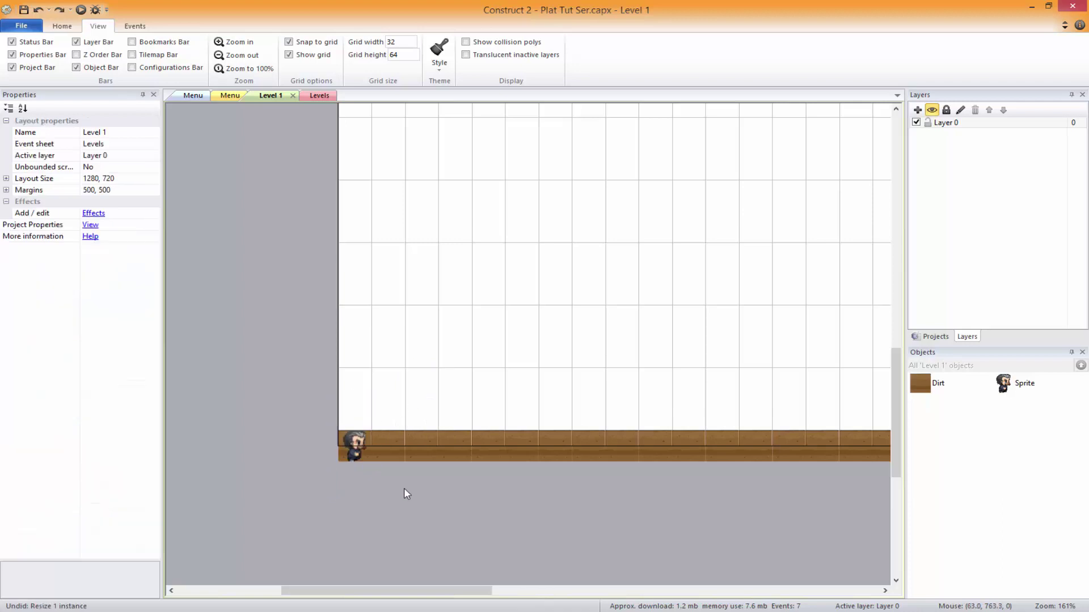
Step: Move the player sprite up to 0, 576 and set the layout's grid height to 32
left_click(352, 441)
left_click_drag(352, 441, 368, 343)
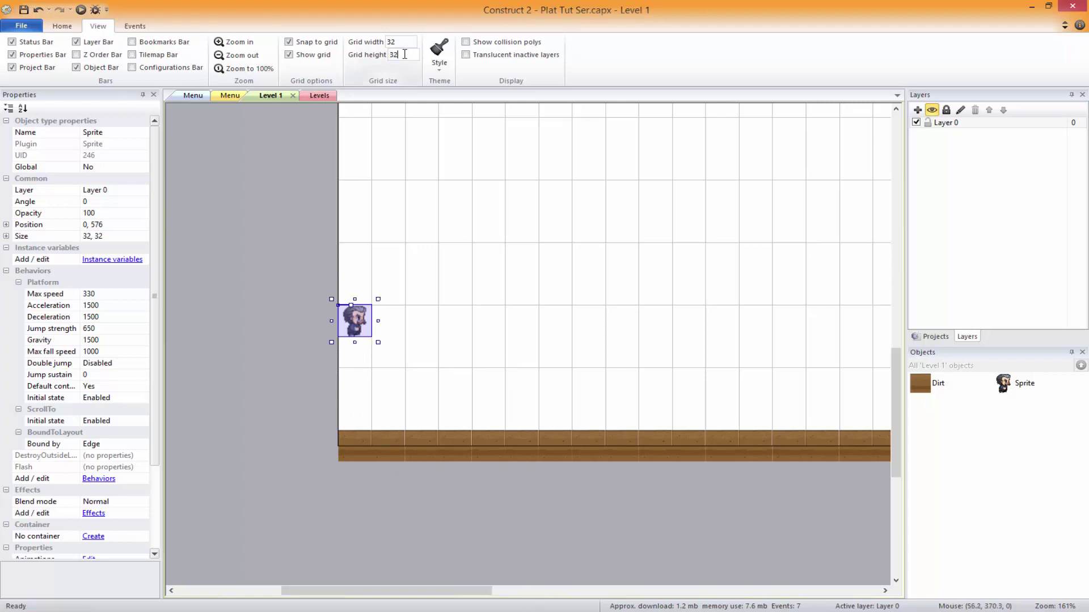
left_click(498, 196)
type("3")
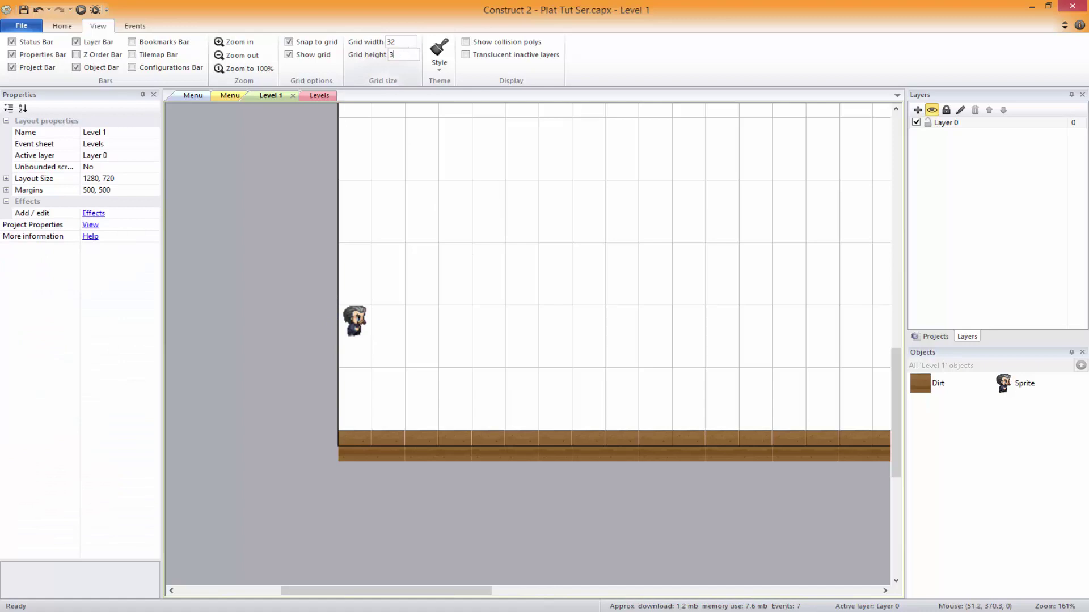
type("2")
key("Return")
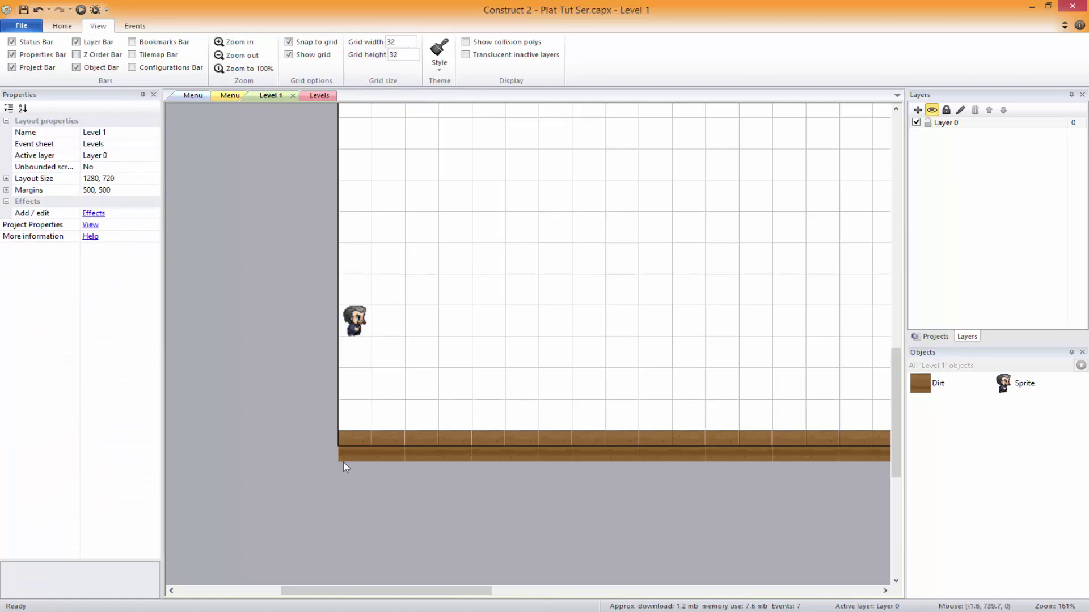
Step: Move the player sprite to 0, 672, directly on top of the first ground tile, and select it
mouse_move(343, 460)
left_mouse_down()
mouse_move(344, 424)
mouse_move(350, 443)
left_mouse_up()
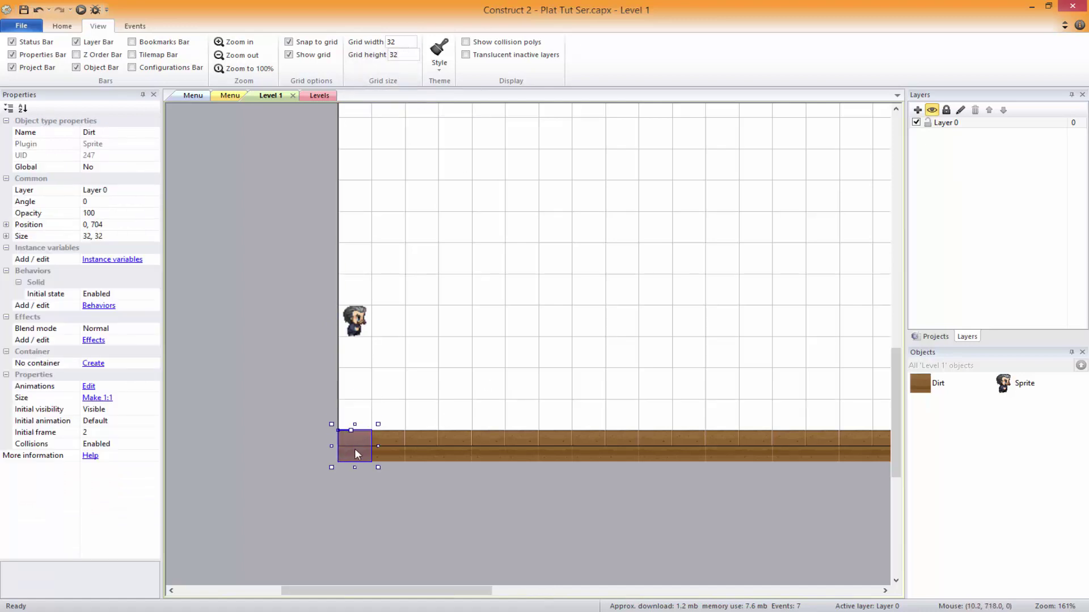
left_click(397, 480)
scroll(695, 498, "down", 5, "ctrl")
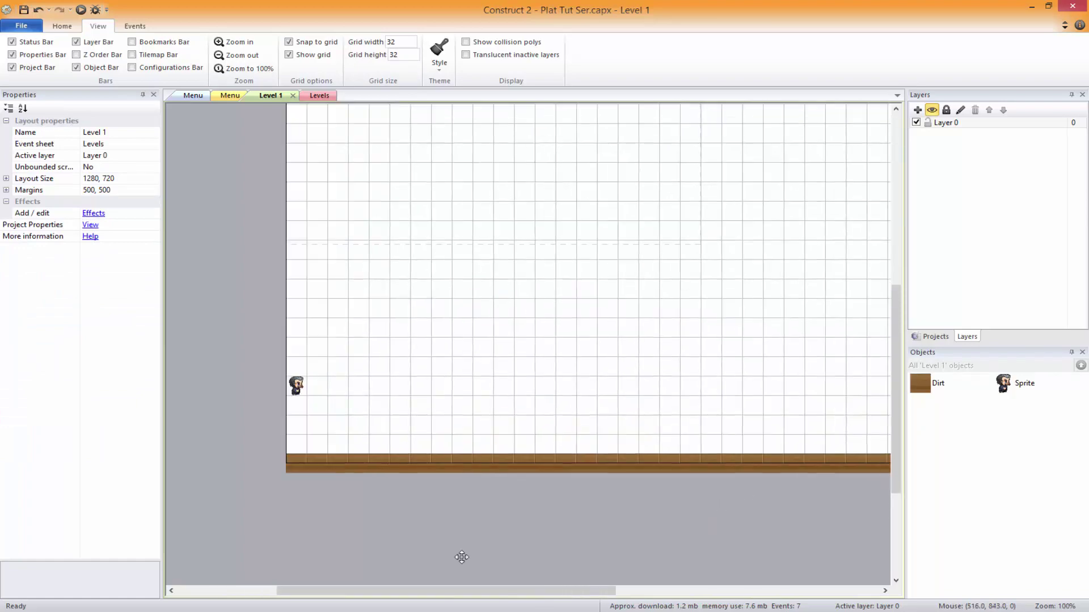
scroll(401, 486, "down", 2, "ctrl")
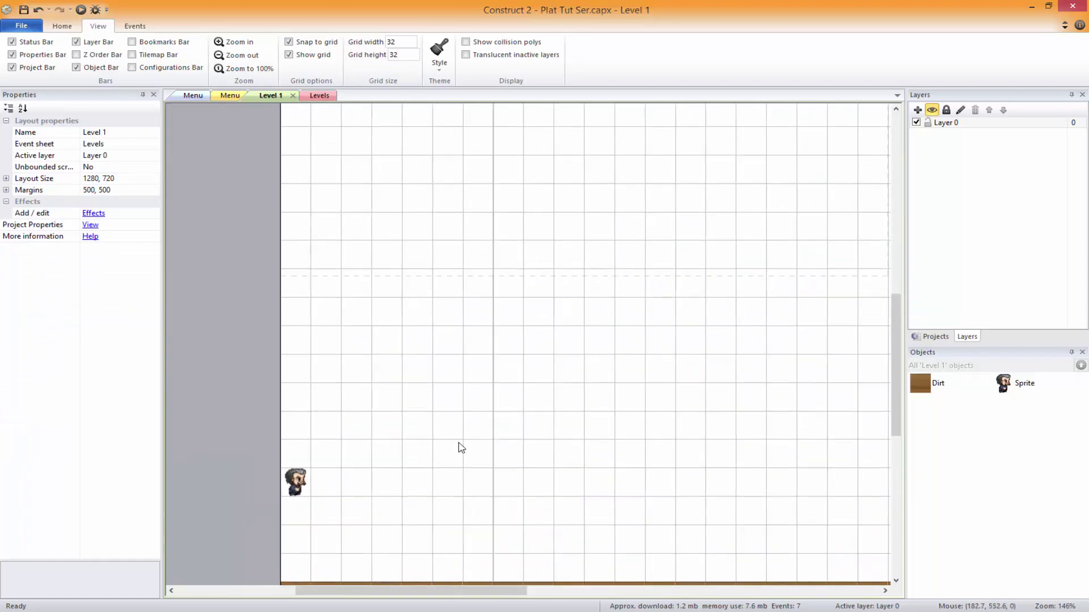
scroll(515, 457, "up", 4, "ctrl")
left_click_drag(382, 368, 376, 454)
left_click(478, 394)
left_click(478, 401)
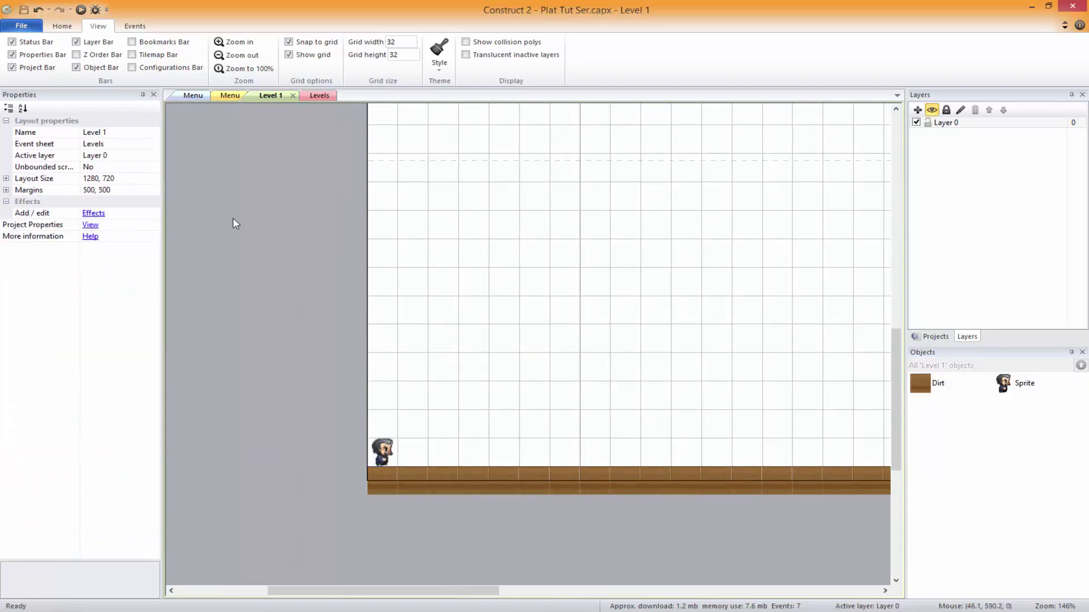
left_click(382, 460)
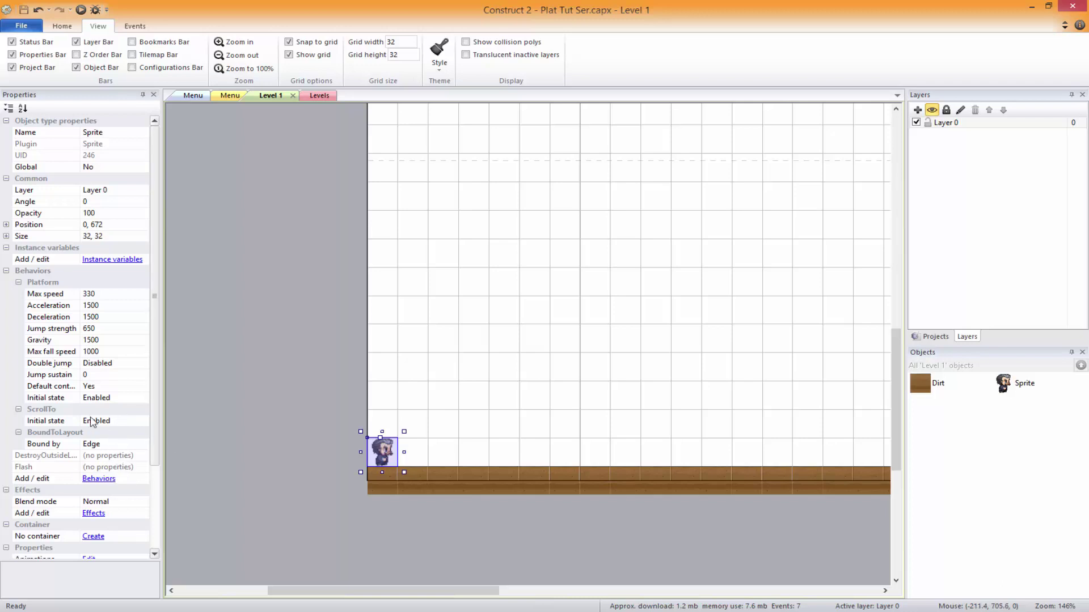
Step: Keep the player sprite's BoundToLayout behavior bound by Edge
left_click(113, 443)
left_click(142, 444)
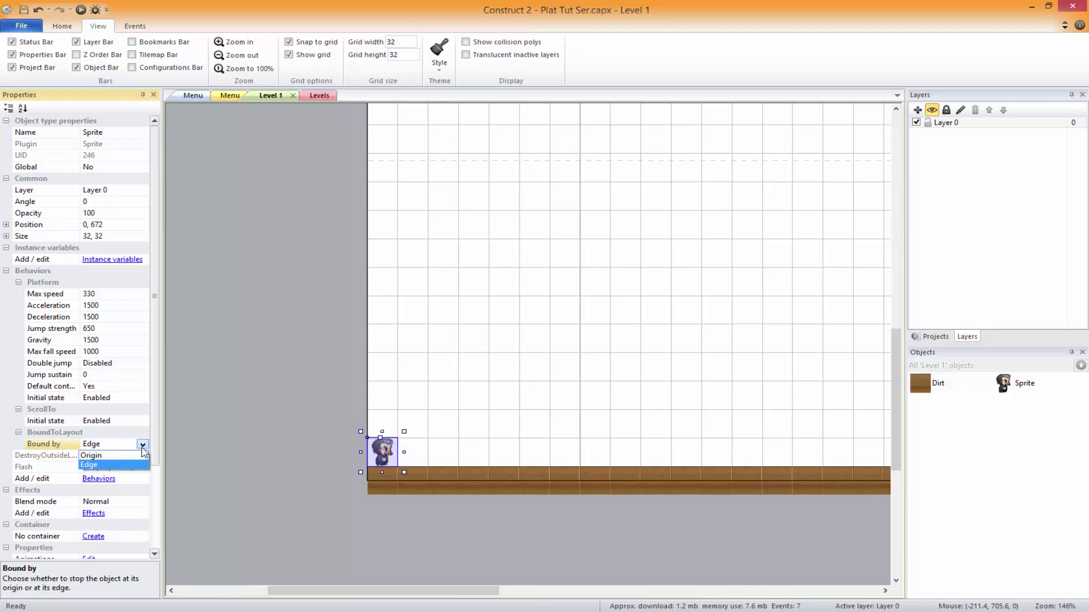
left_click(110, 469)
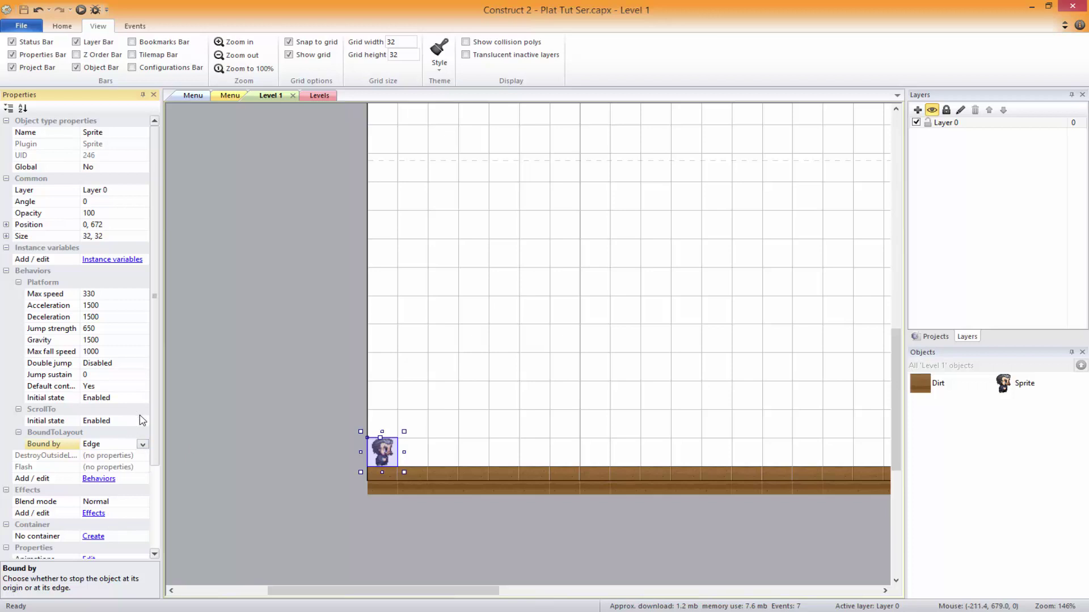
left_click(142, 420)
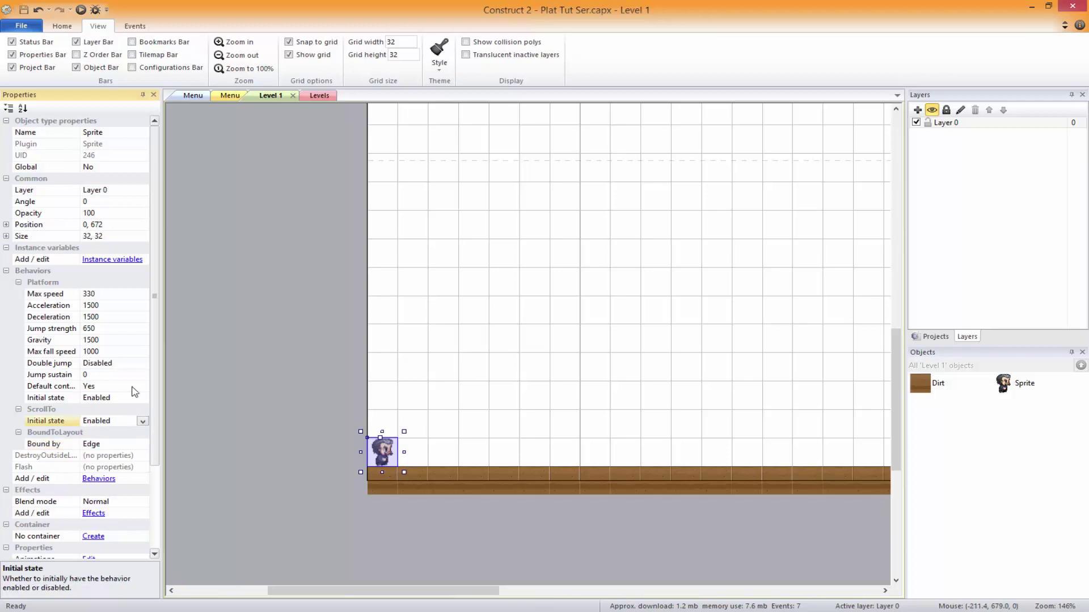
Step: Deselect the player sprite, preview Level 1 in the browser and close the preview
left_click(227, 333)
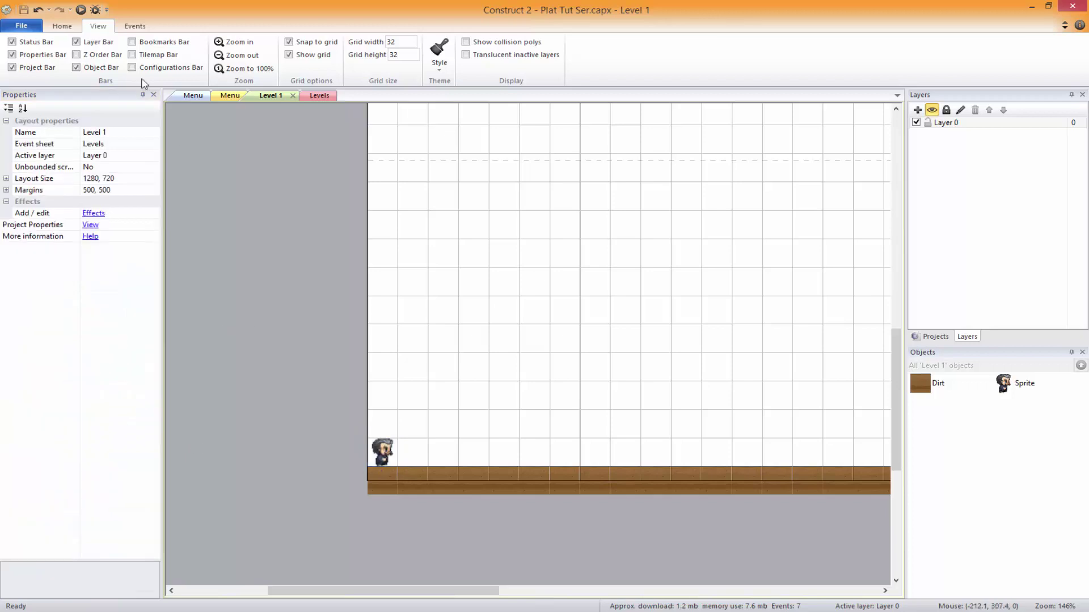
left_click(81, 10)
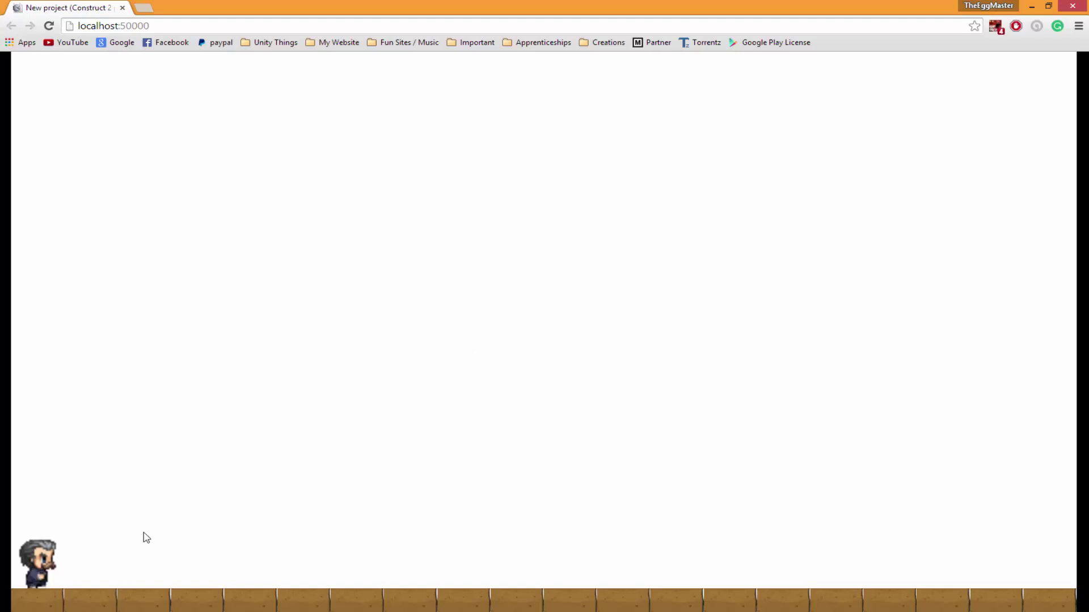
left_click(122, 7)
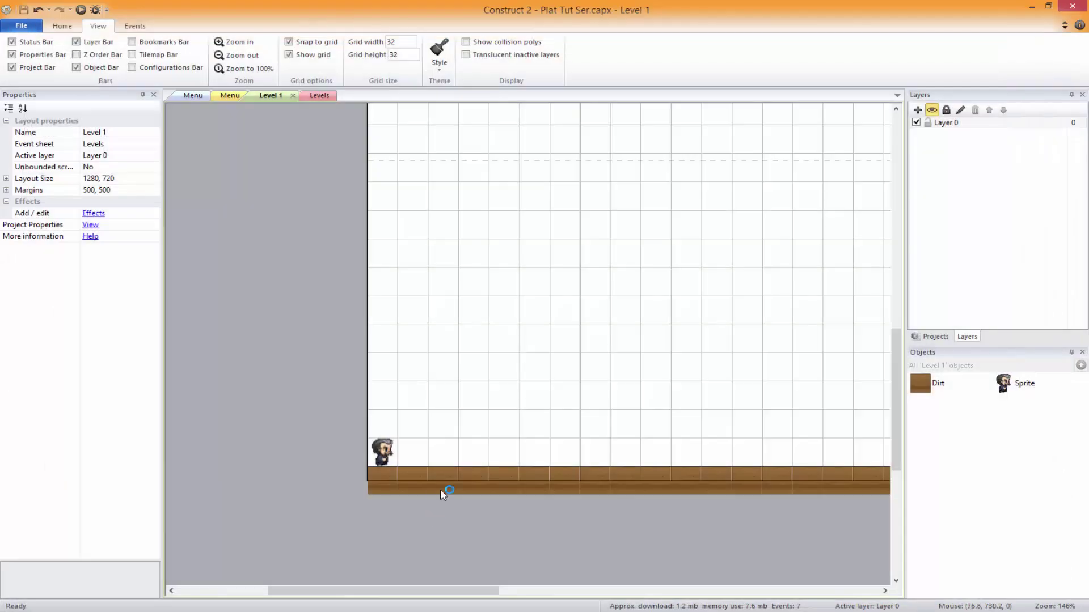
Step: Set the speed of the Dirt sprite's Default animation to 0 and close its image editor
left_click(440, 489)
double_click(372, 489)
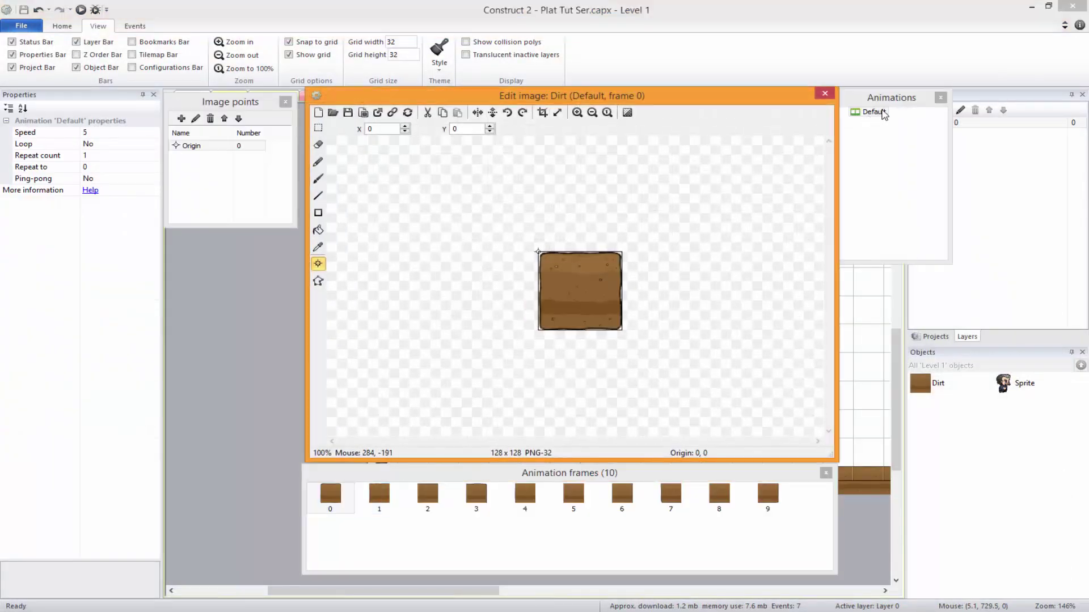
left_click(105, 131)
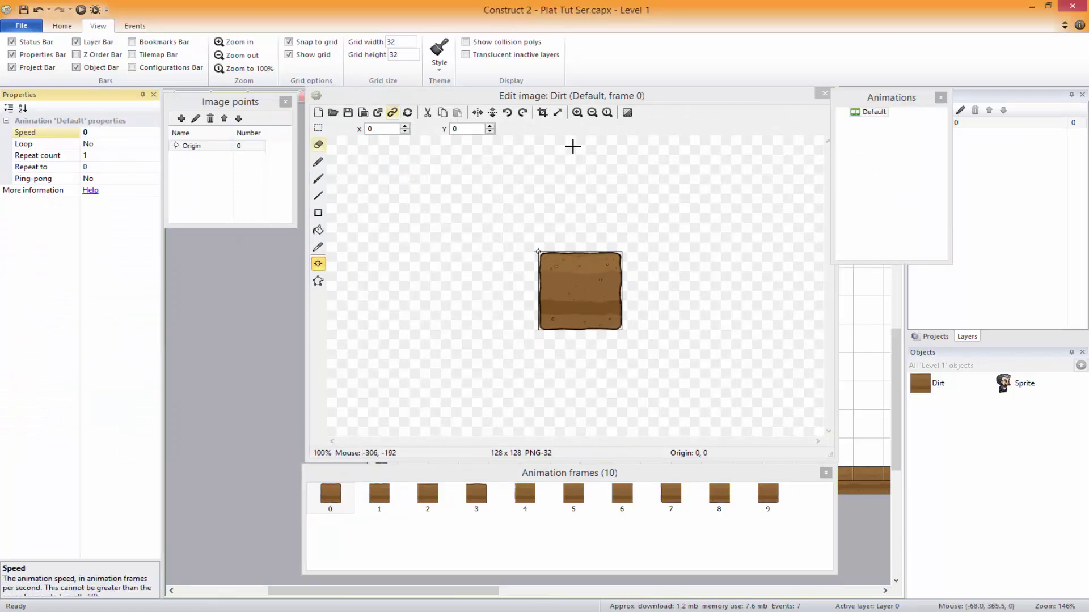
left_click(824, 94)
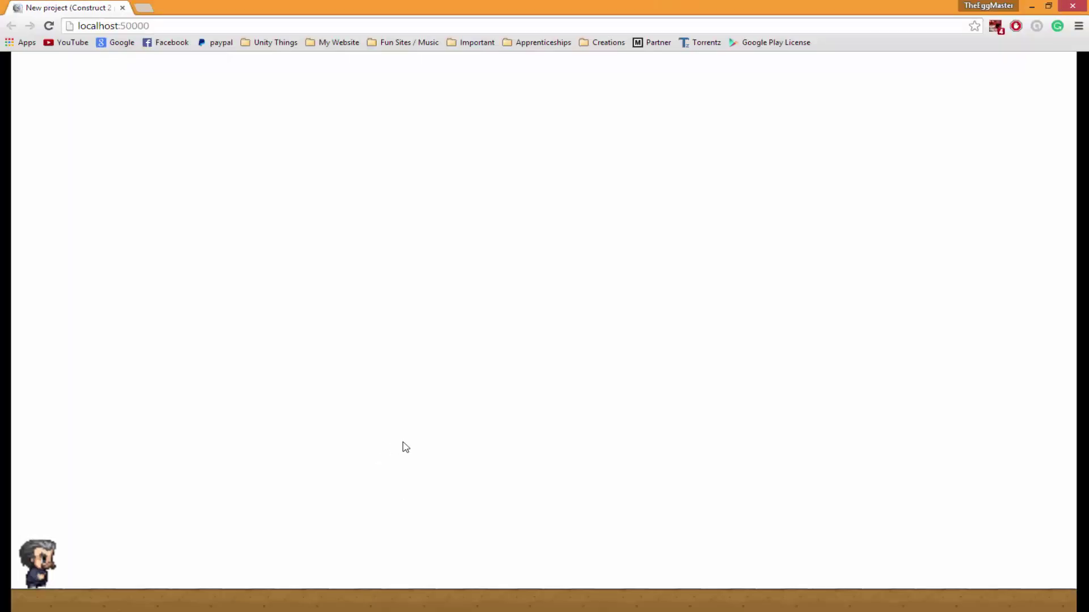
Step: Test the player walking both ways and jumping along the ground in the browser preview, and close the preview
key("Right")
key("Left")
key("Right")
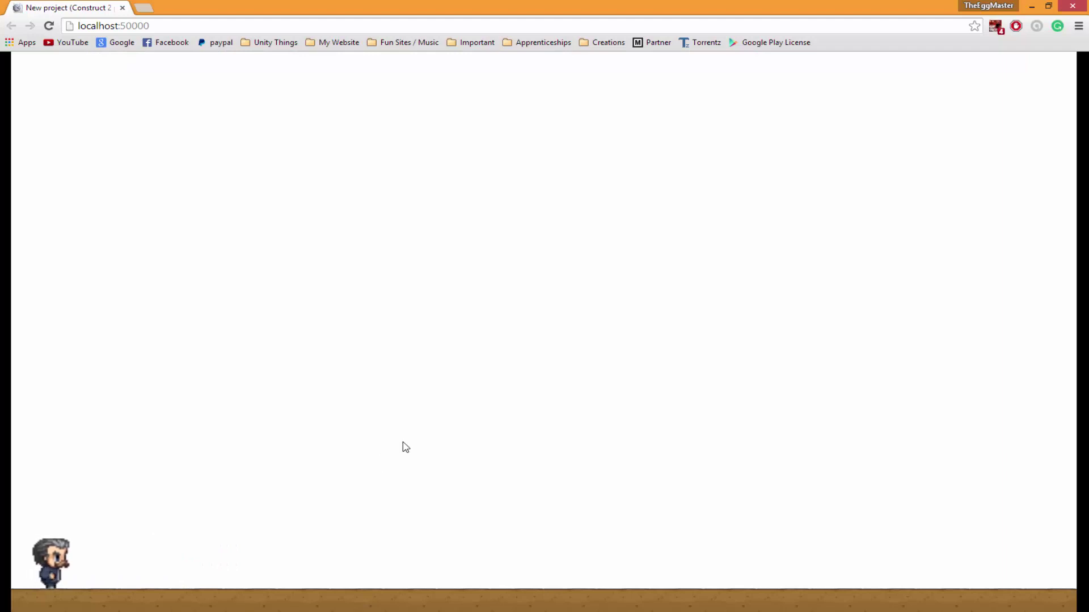
key("Right")
key("Left")
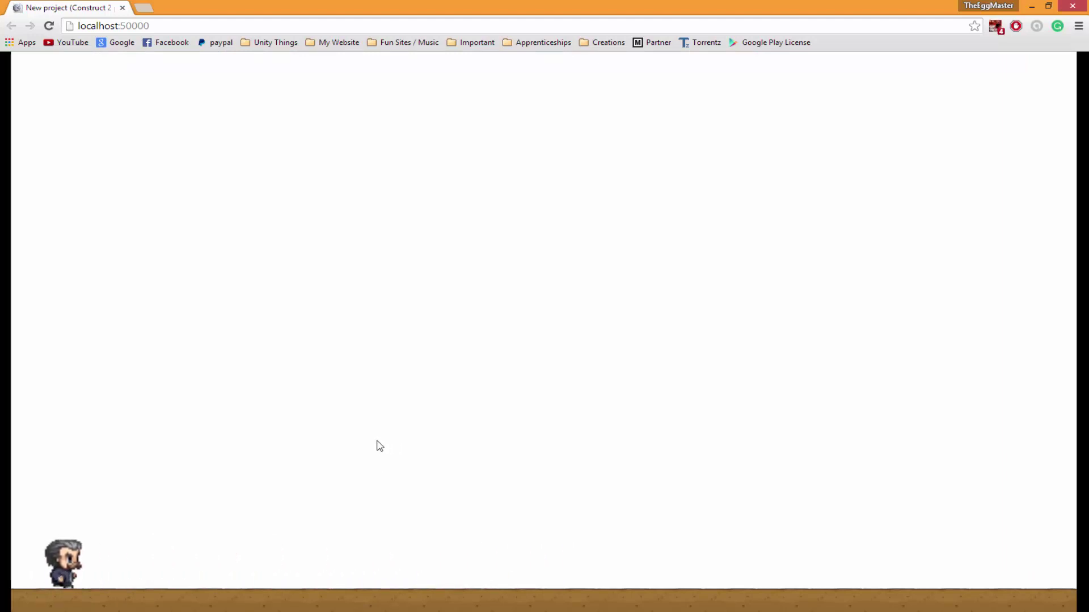
key("Right")
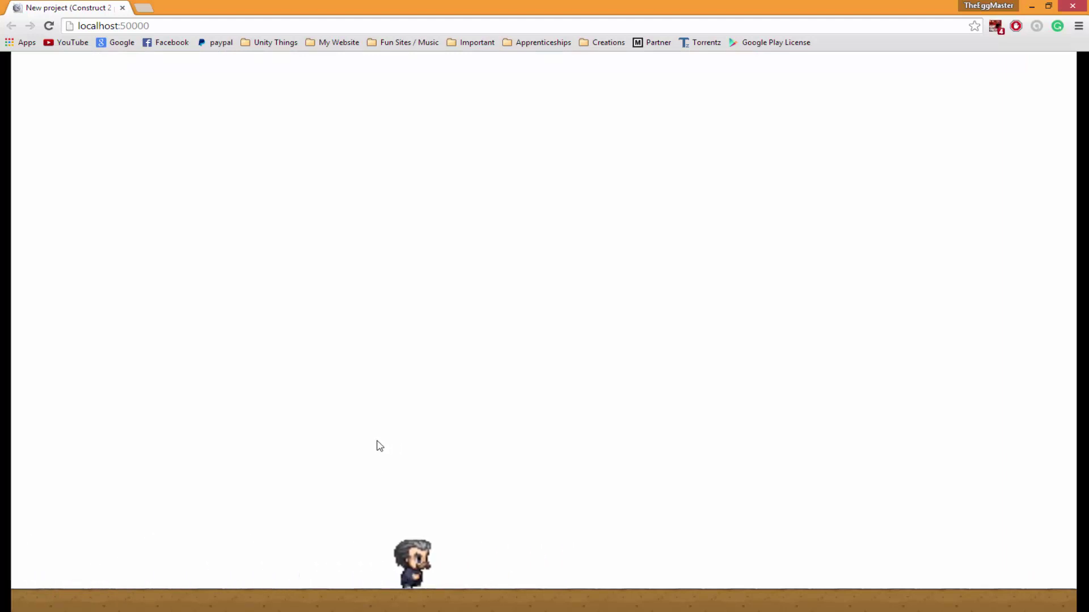
key("Up")
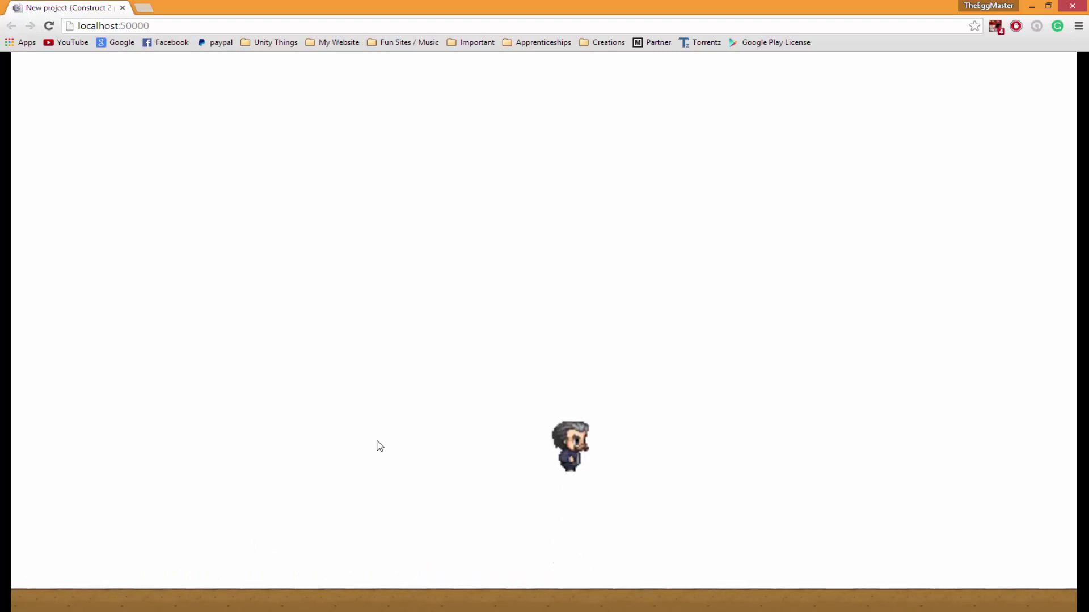
key("Right")
key("Left")
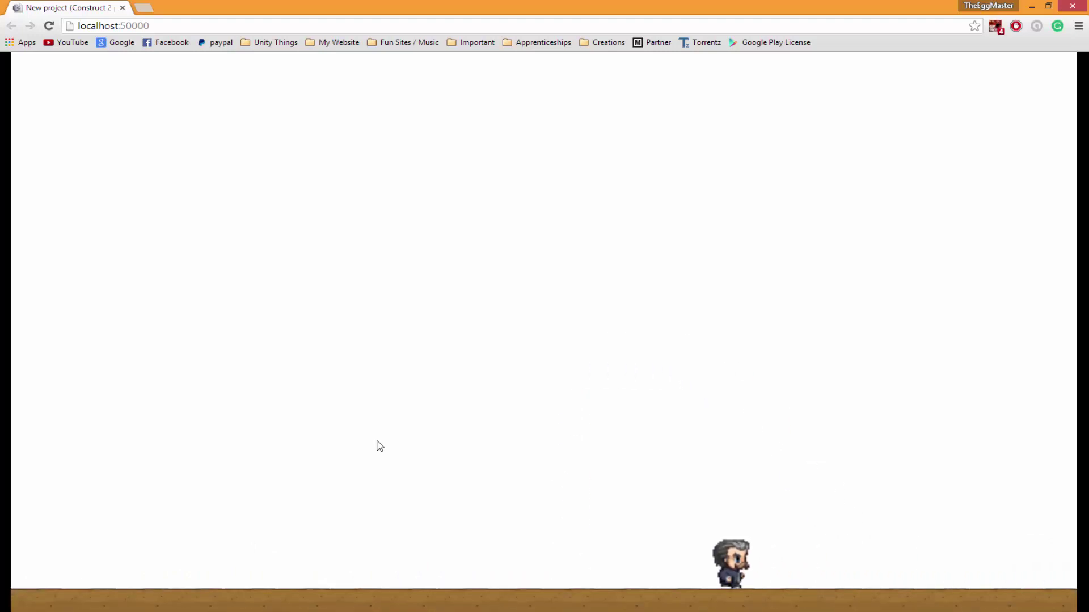
key("Up")
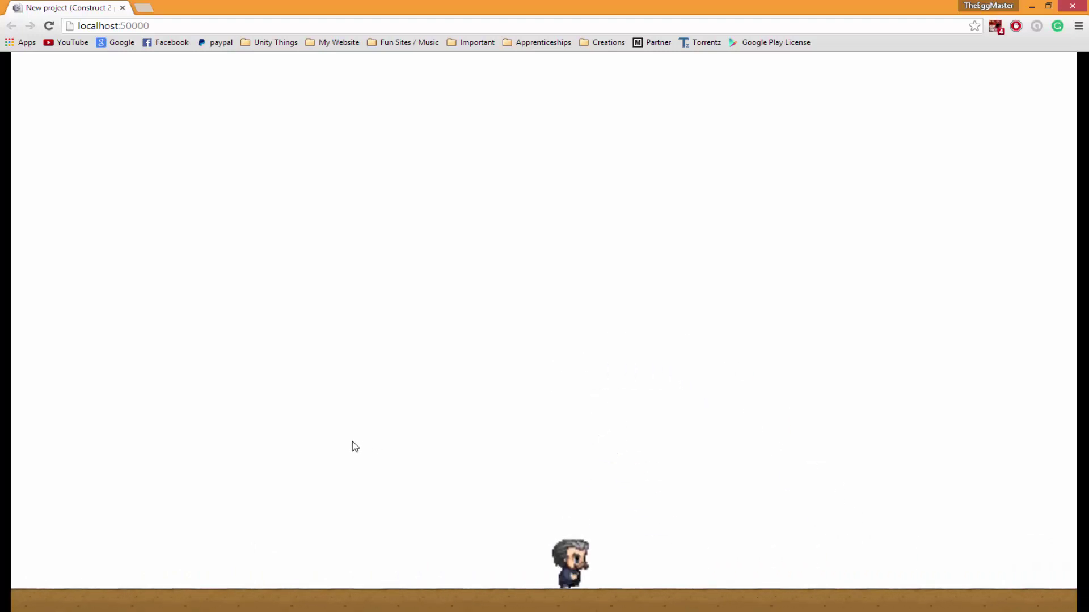
key("Left")
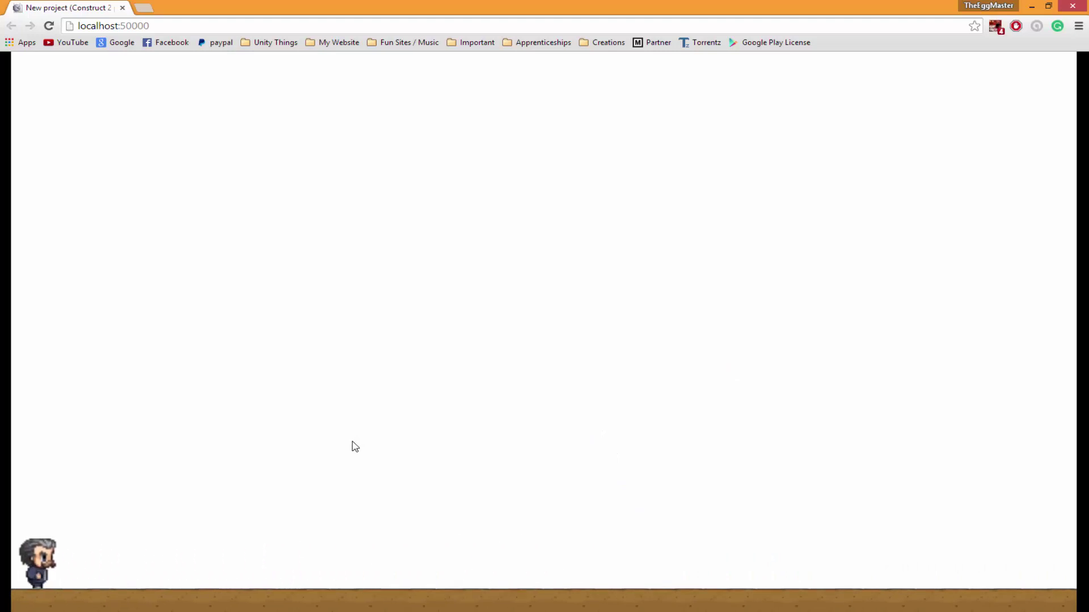
left_click(122, 8)
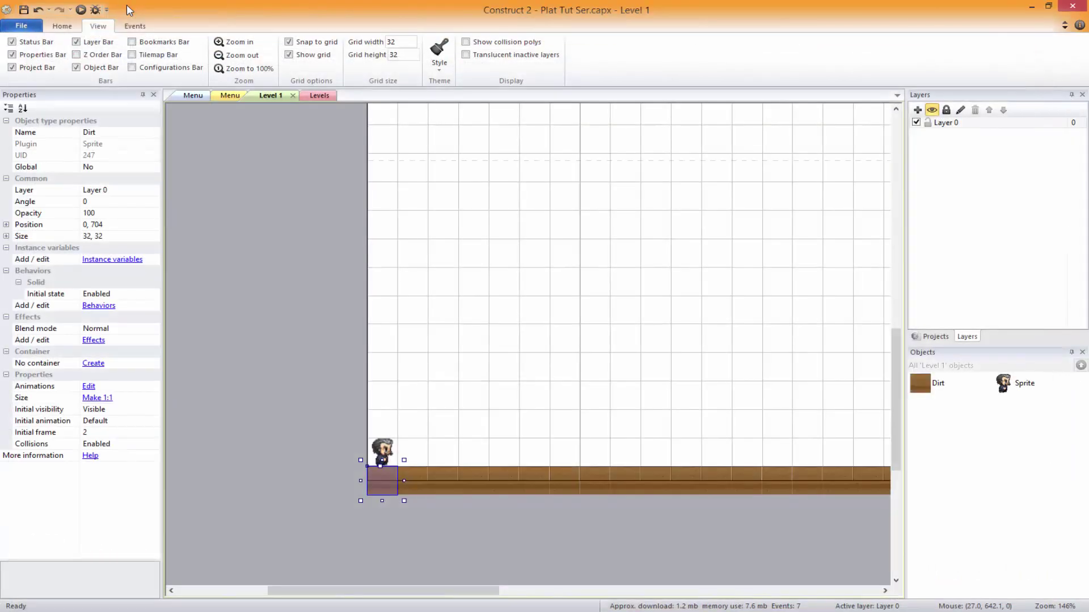
left_click(241, 352)
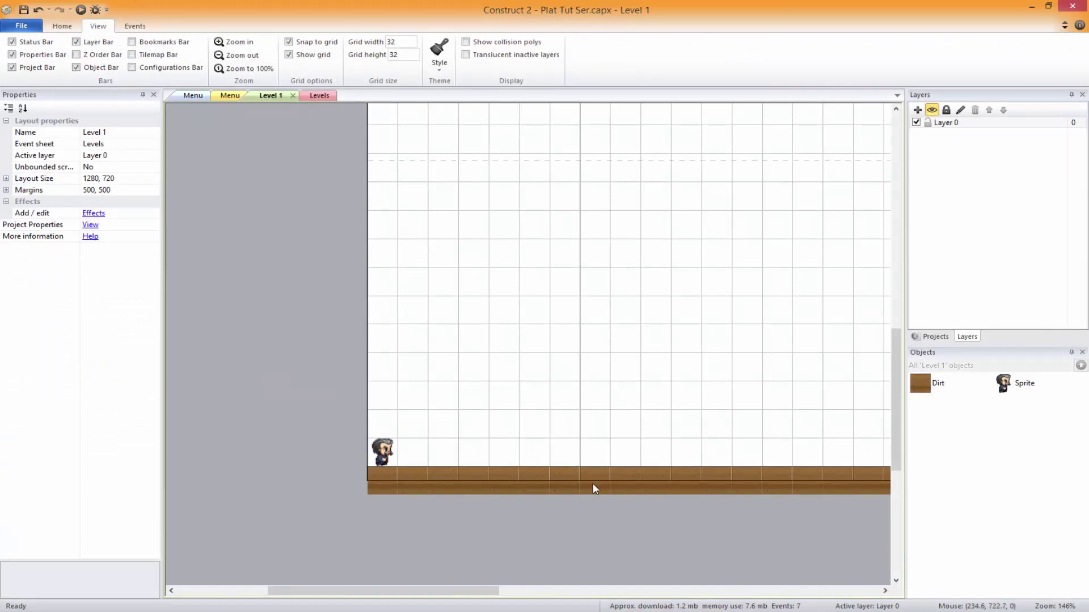
mouse_move(502, 487)
middle_mouse_down()
mouse_move(311, 523)
mouse_move(277, 448)
mouse_move(505, 503)
middle_mouse_up()
left_click(444, 504)
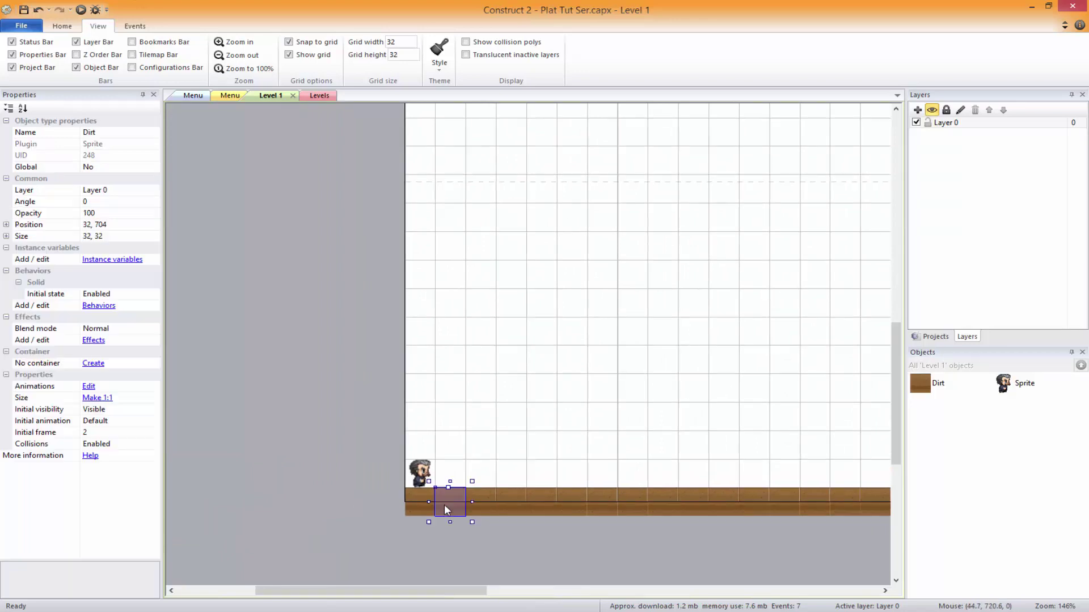
left_click(356, 537)
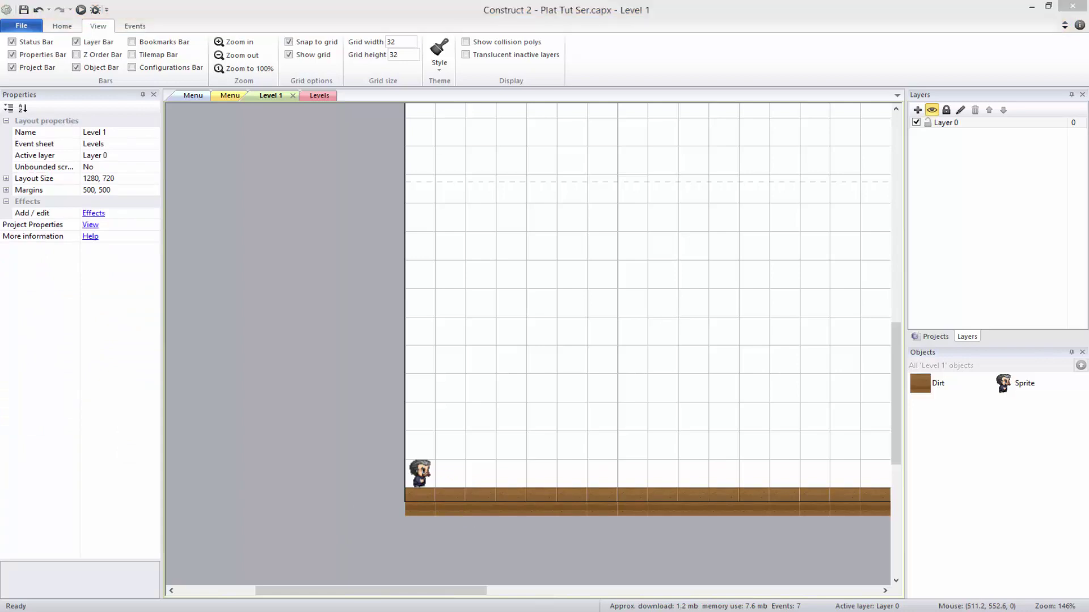
left_click(342, 435)
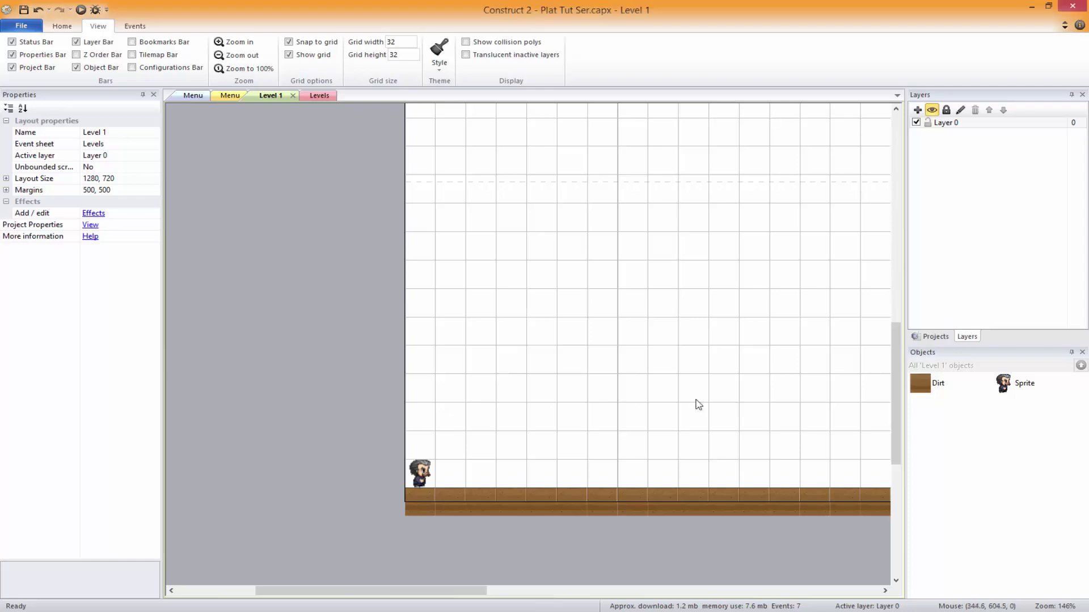
middle_click_drag(697, 403, 338, 376)
scroll(658, 457, "down", 1)
scroll(659, 458, "down", 5, "ctrl")
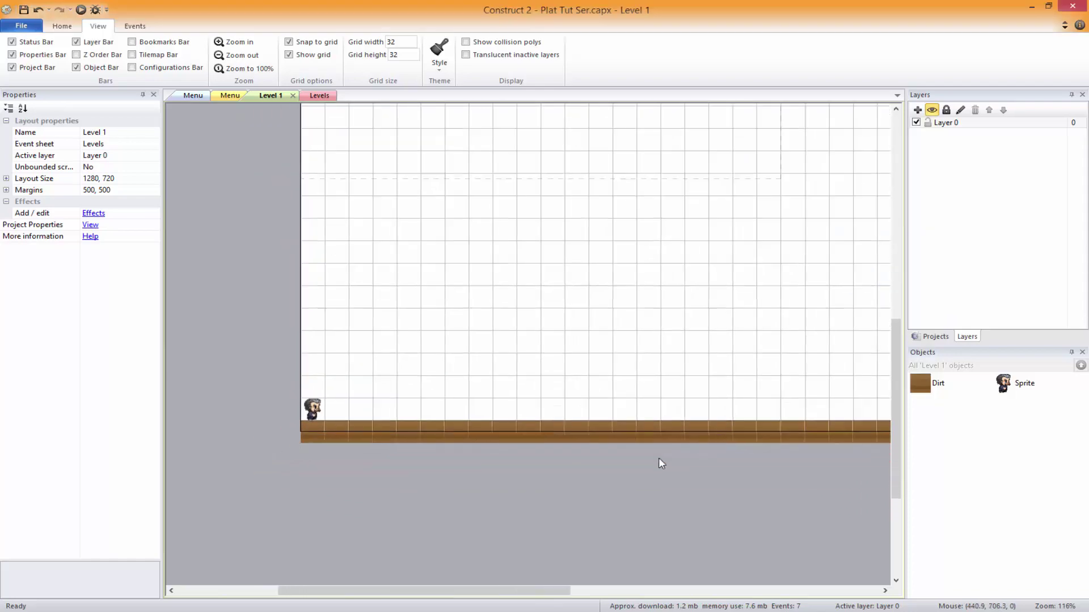
middle_click_drag(750, 275, 609, 396)
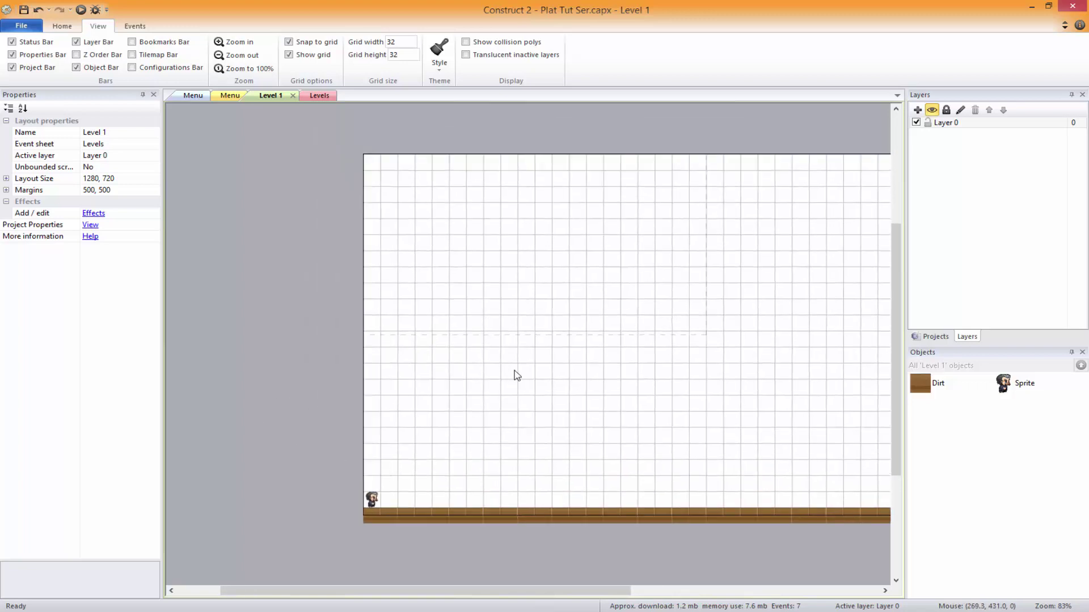